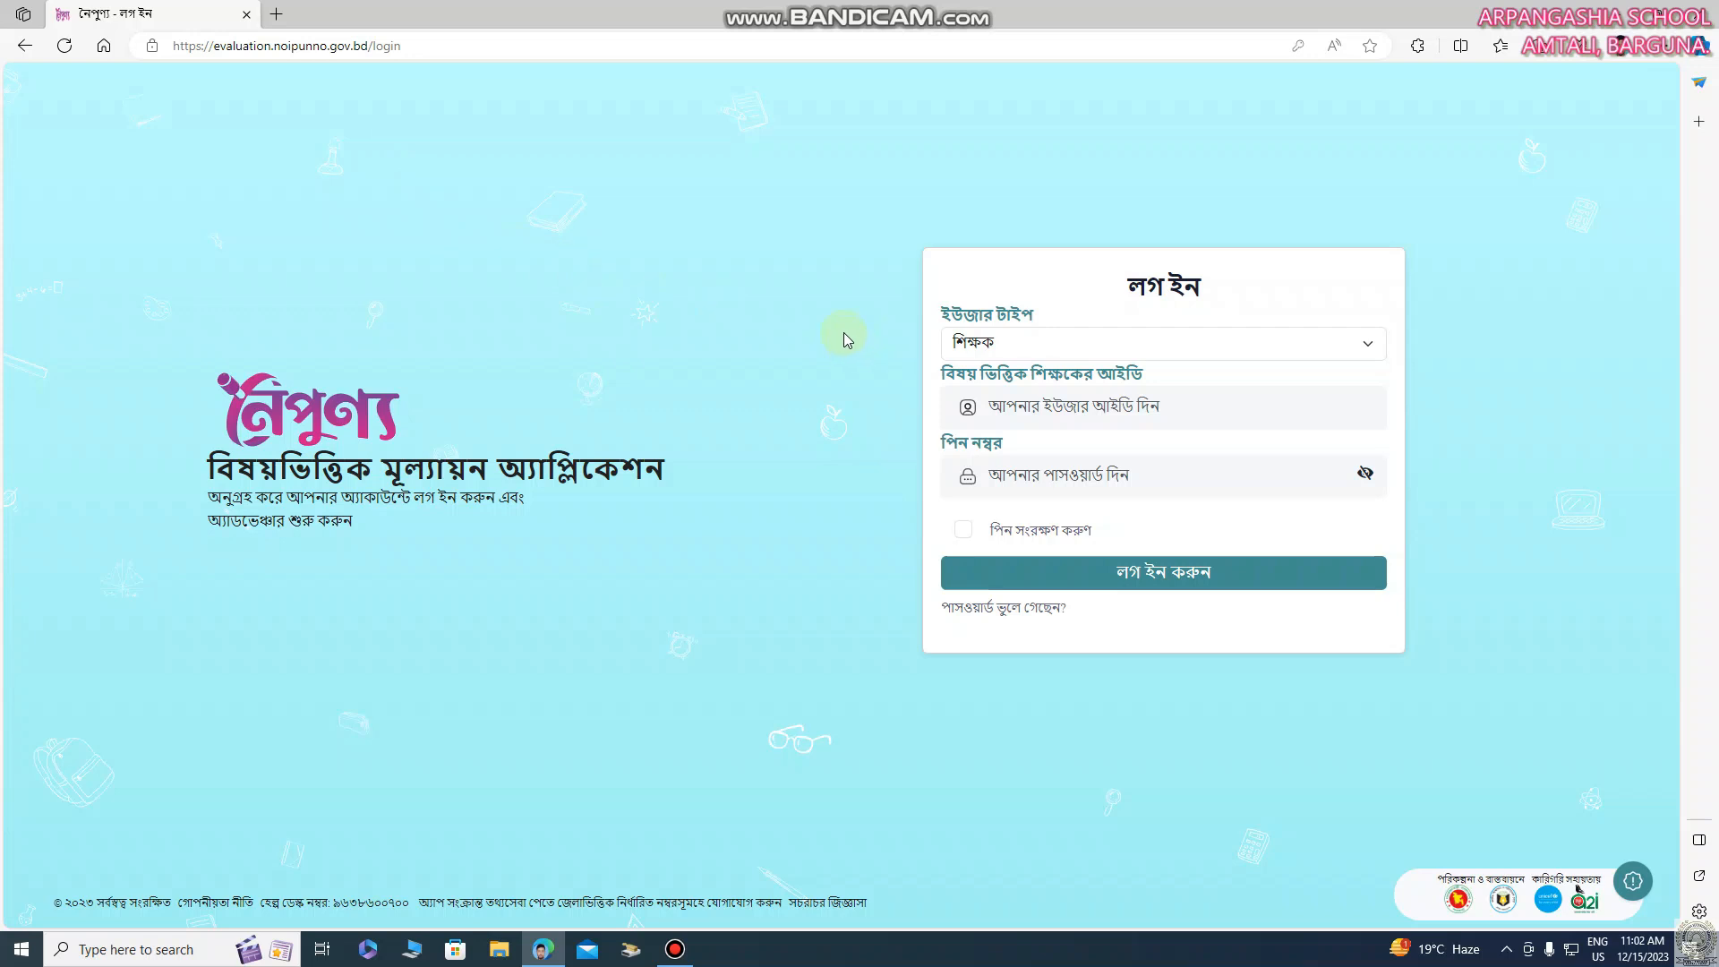
Open the behavioural assessment (আচরণগত মূল্যায়ন) of the class six (ষষ্ঠ শ্রেণি) subject জীবন ও জীবিকা
key("ctrl+f")
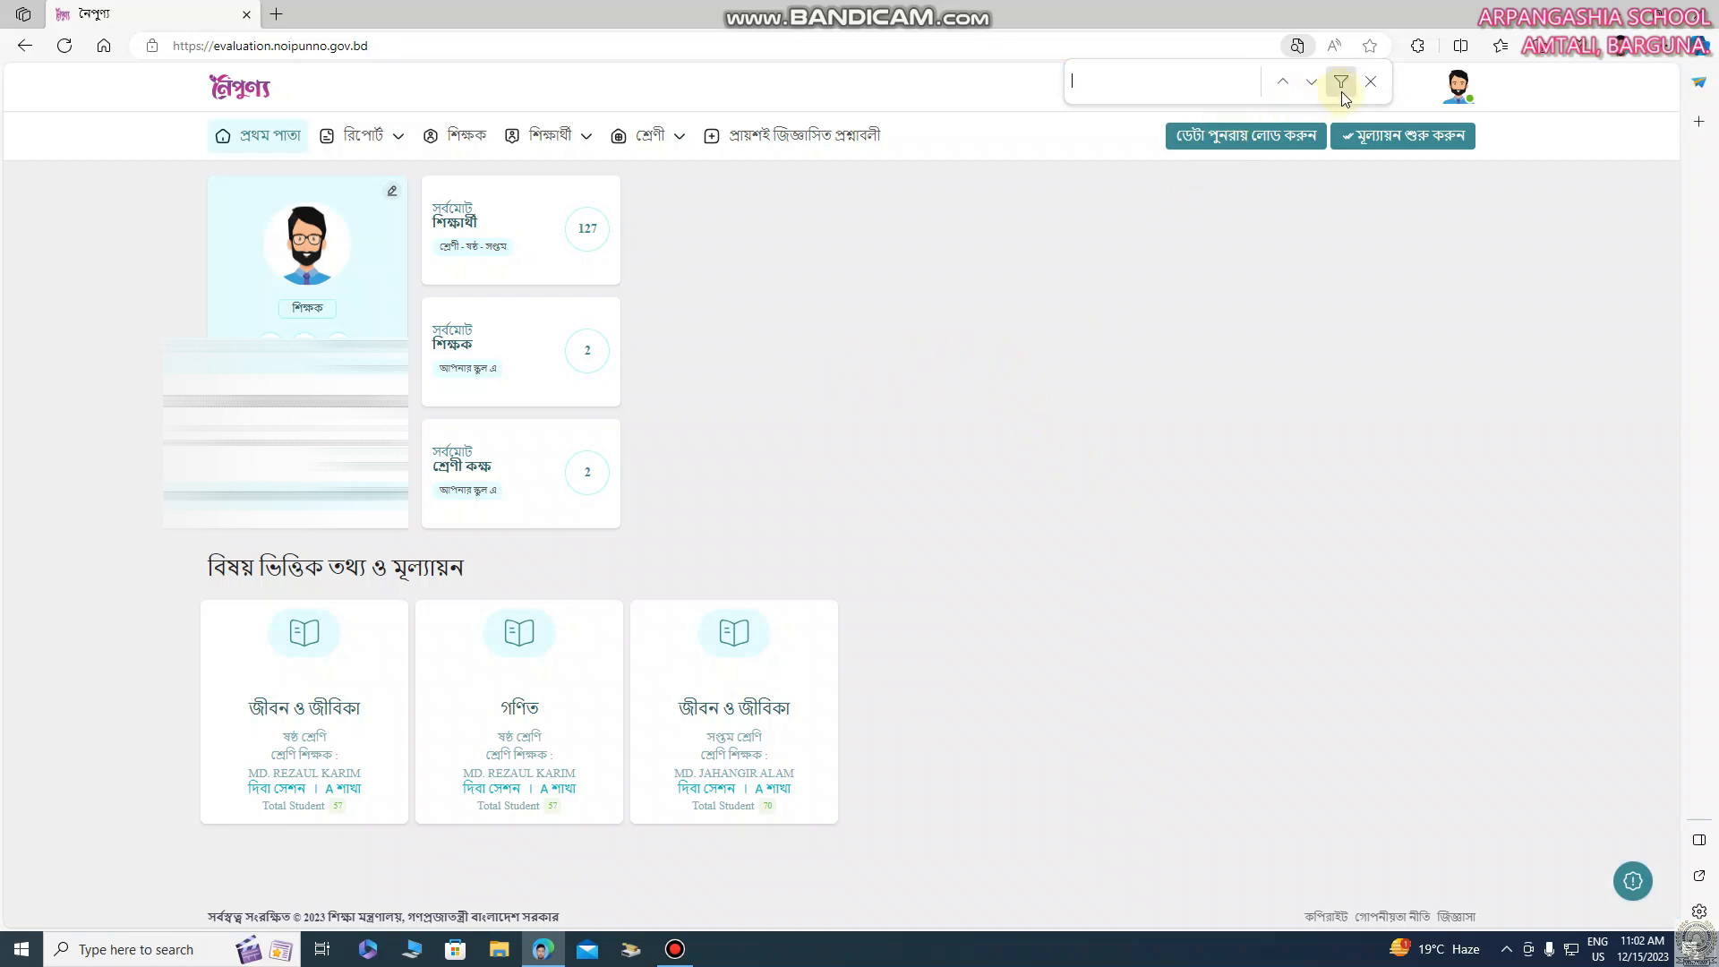
left_click(1371, 82)
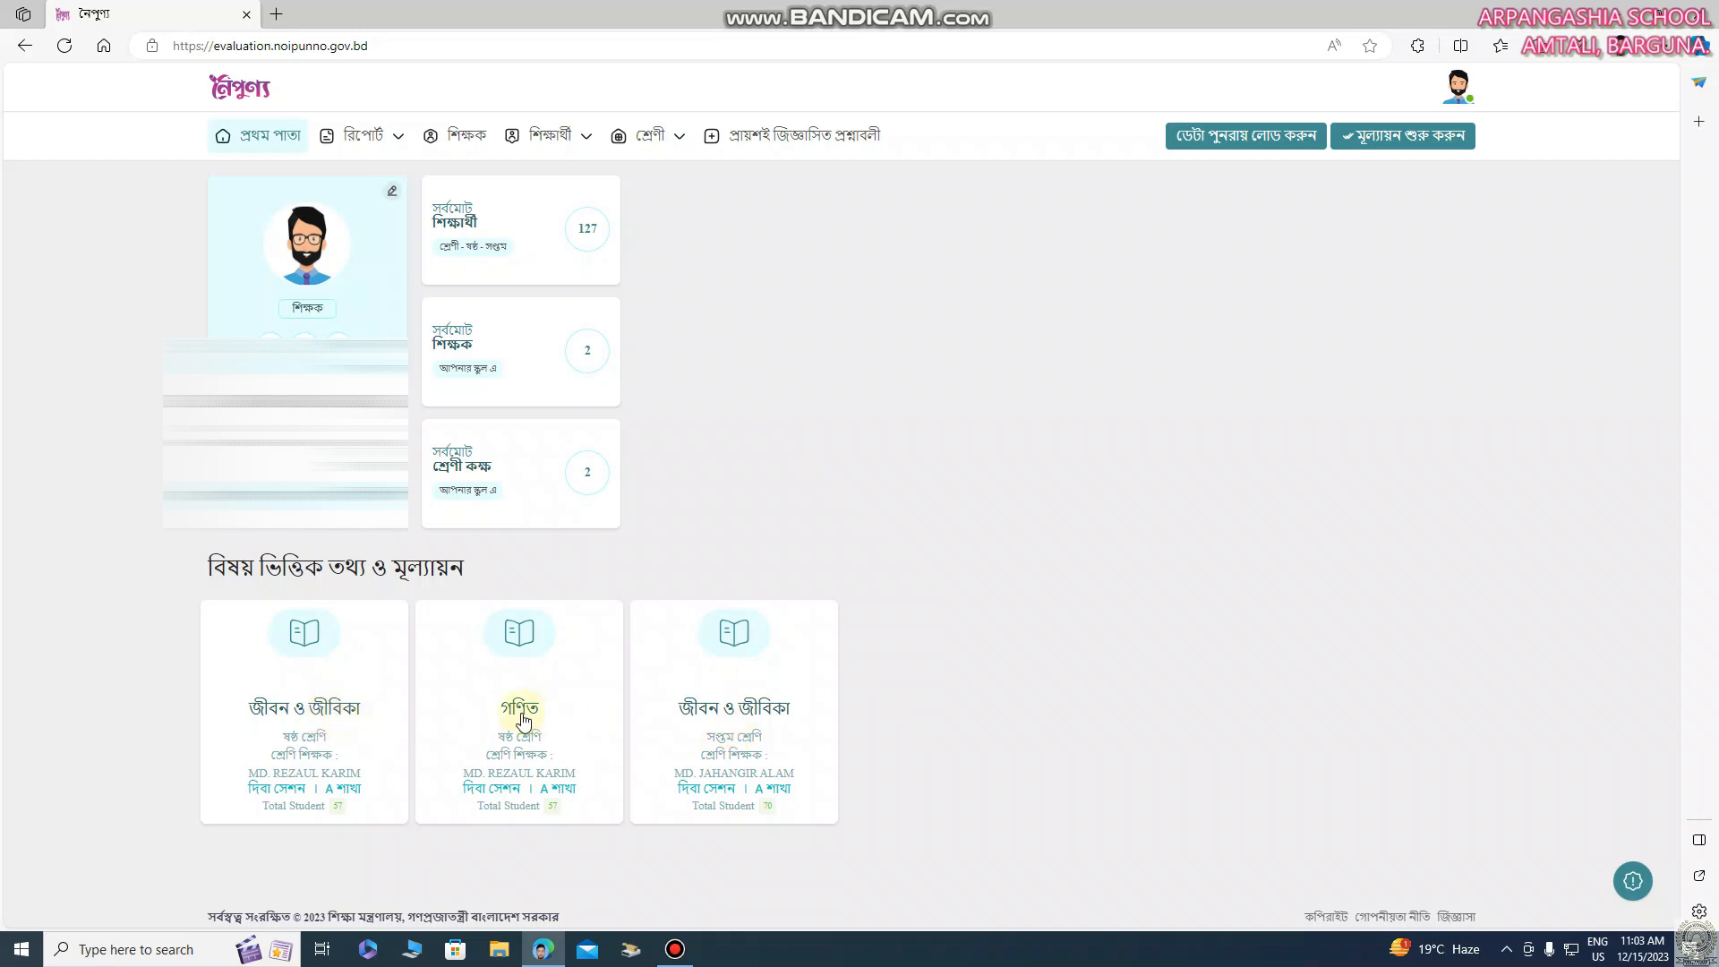
left_click(320, 708)
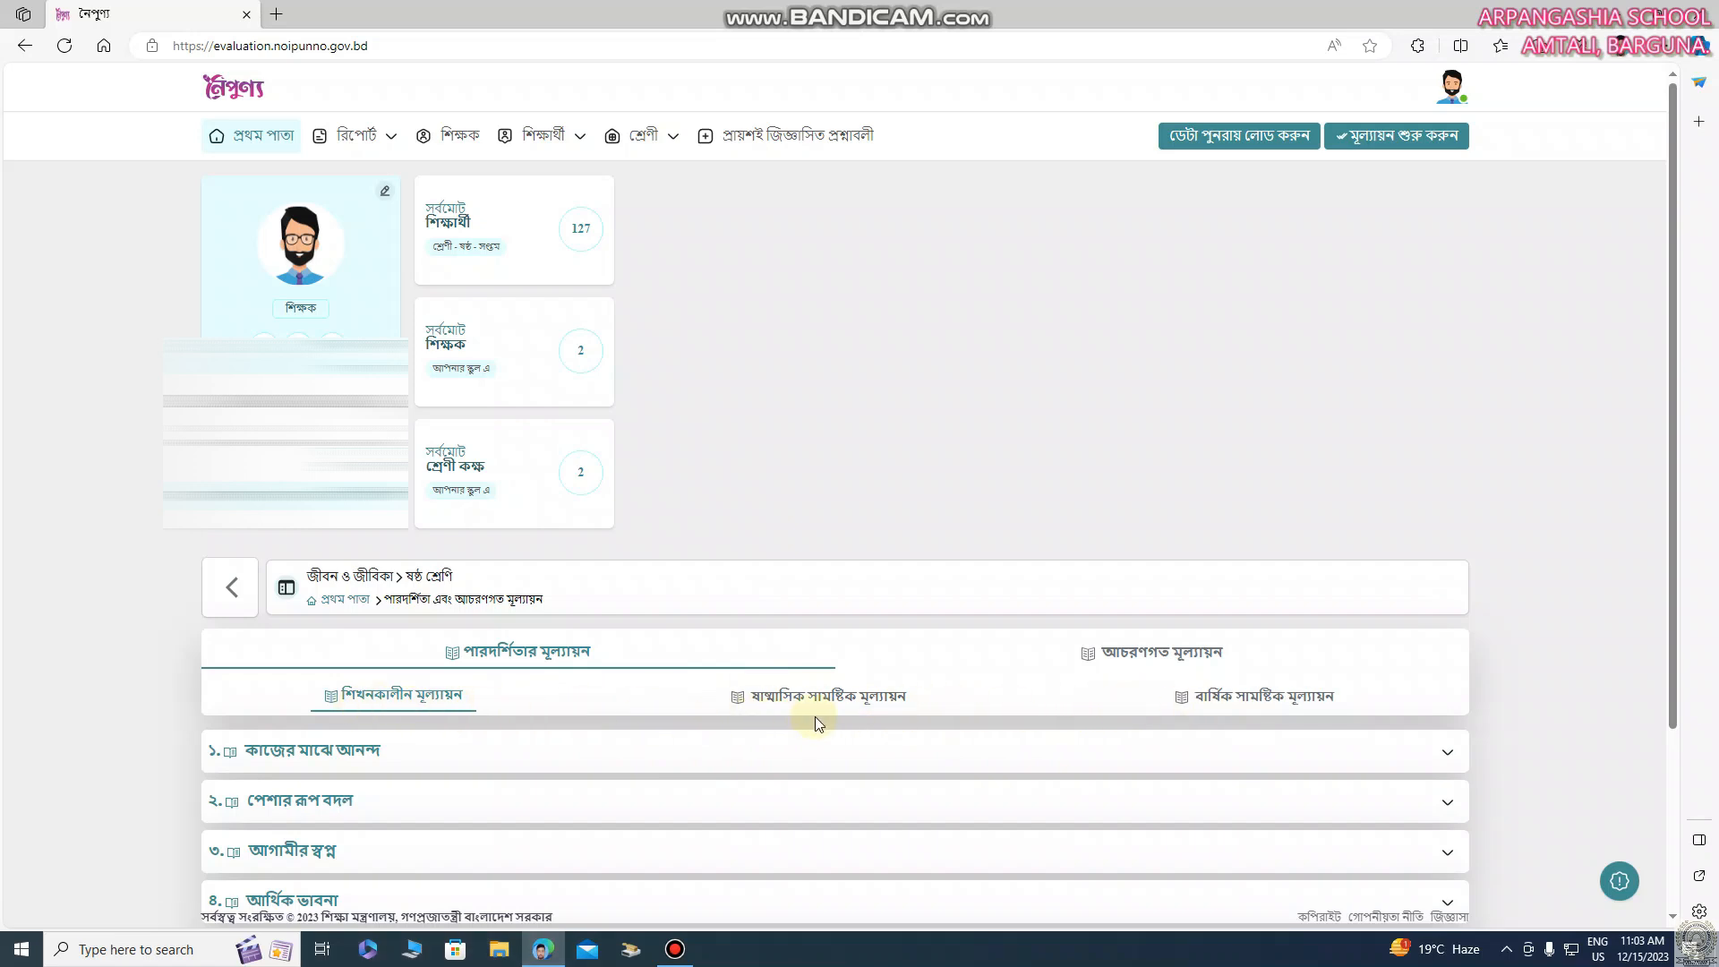
left_click(1159, 657)
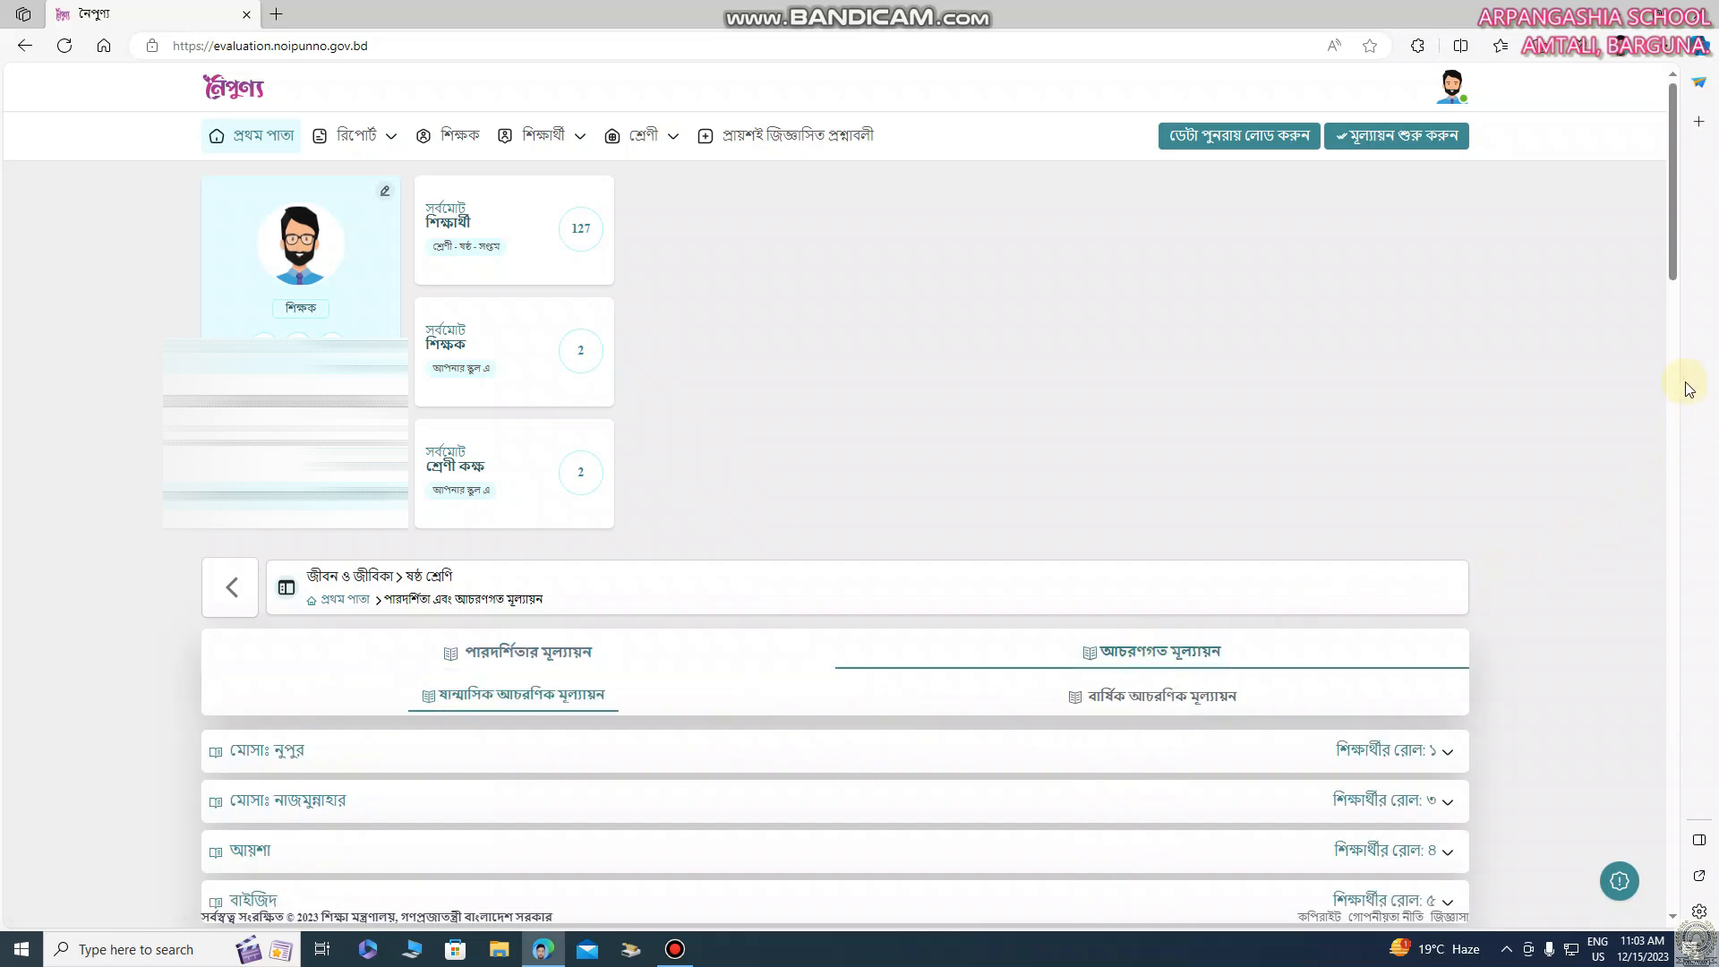
left_click_drag(1670, 265, 1676, 324)
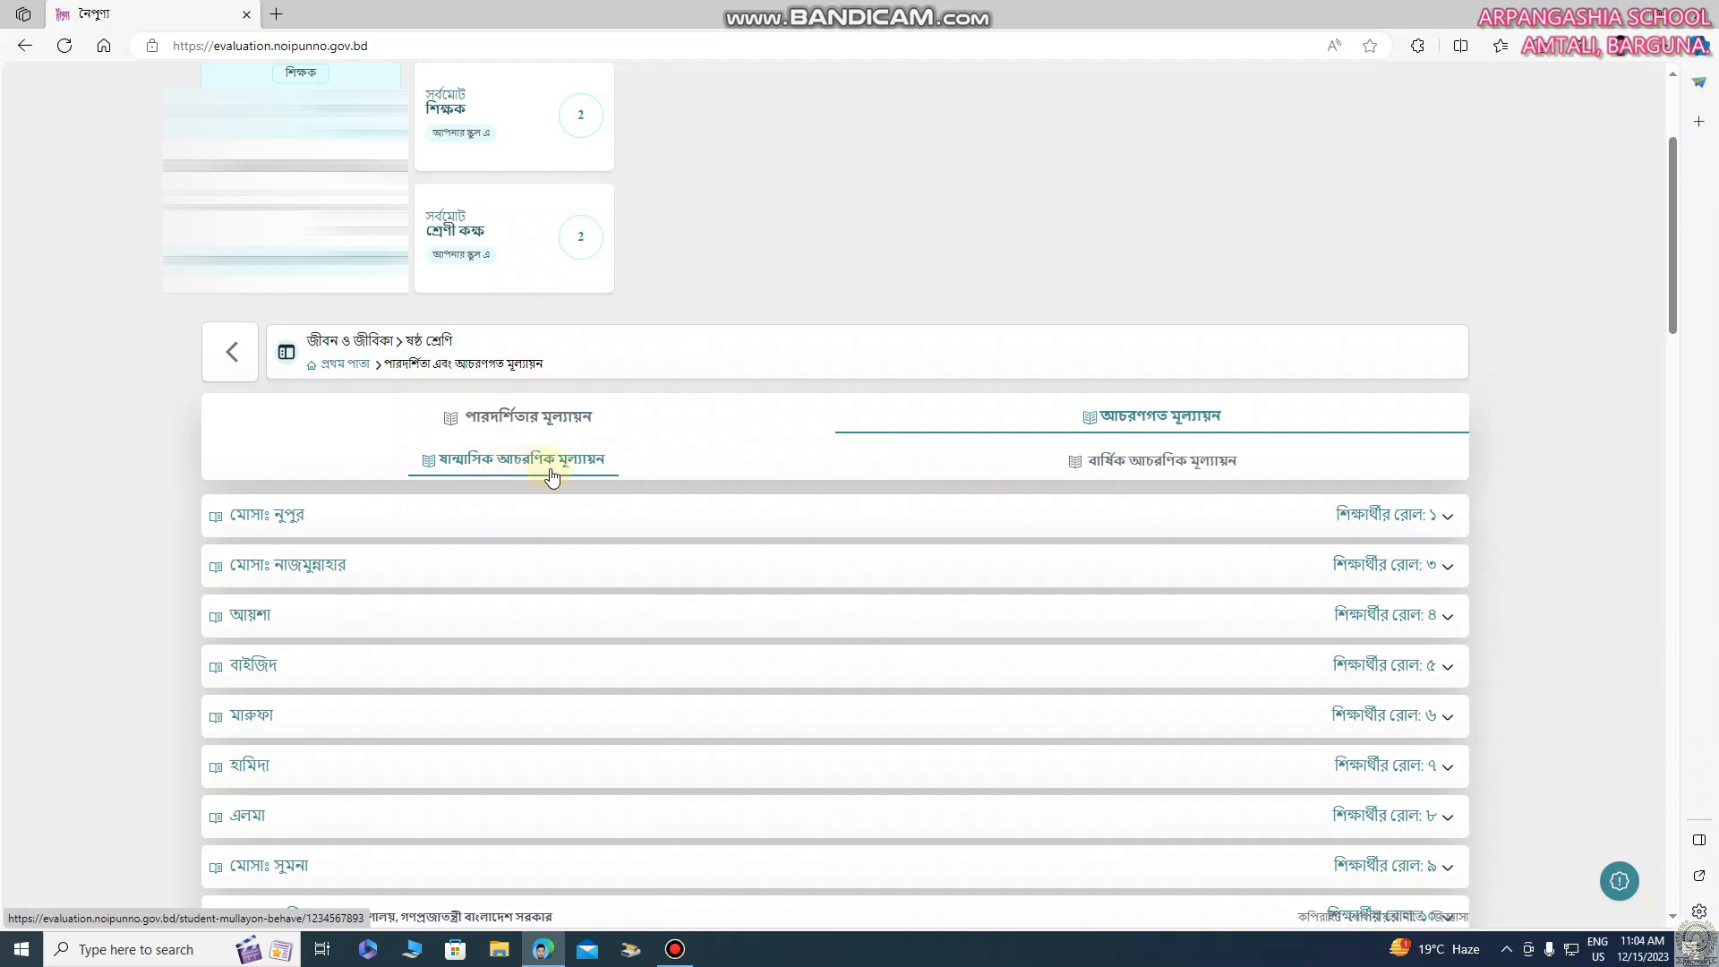
Review the first student's saved half-yearly behavioural ratings (ষান্মাসিক আচরণিক মূল্যায়ন), down to the last indicator
left_click(979, 513)
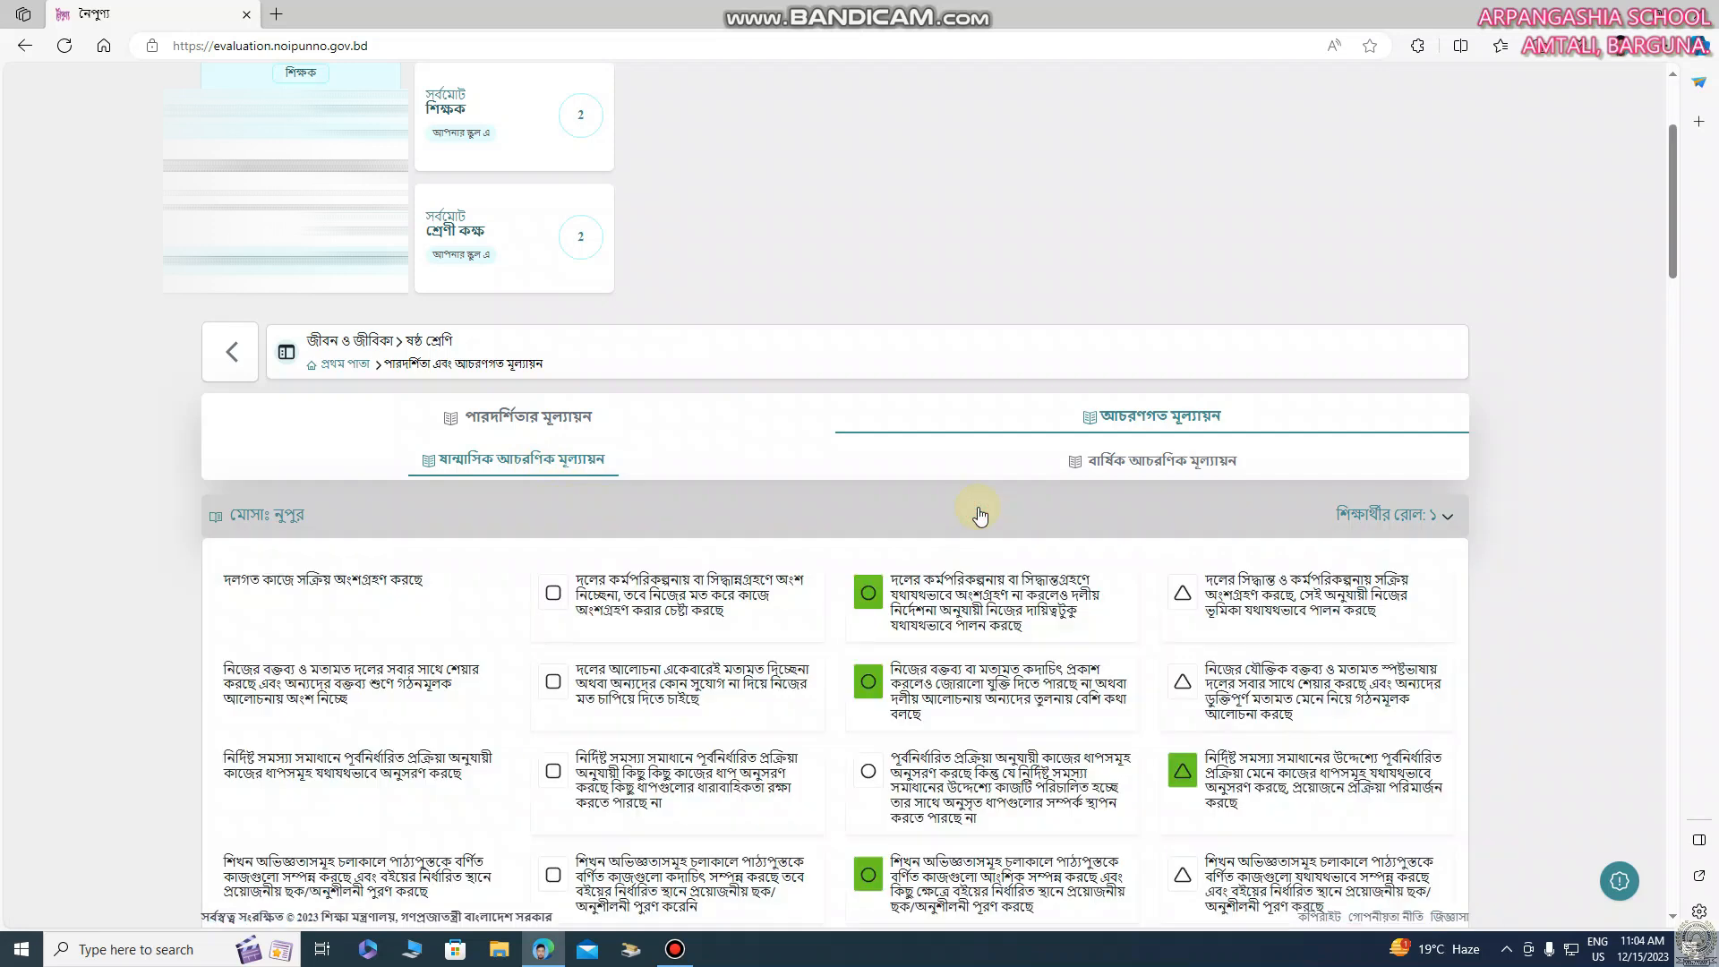
scroll(979, 513, "down", 10)
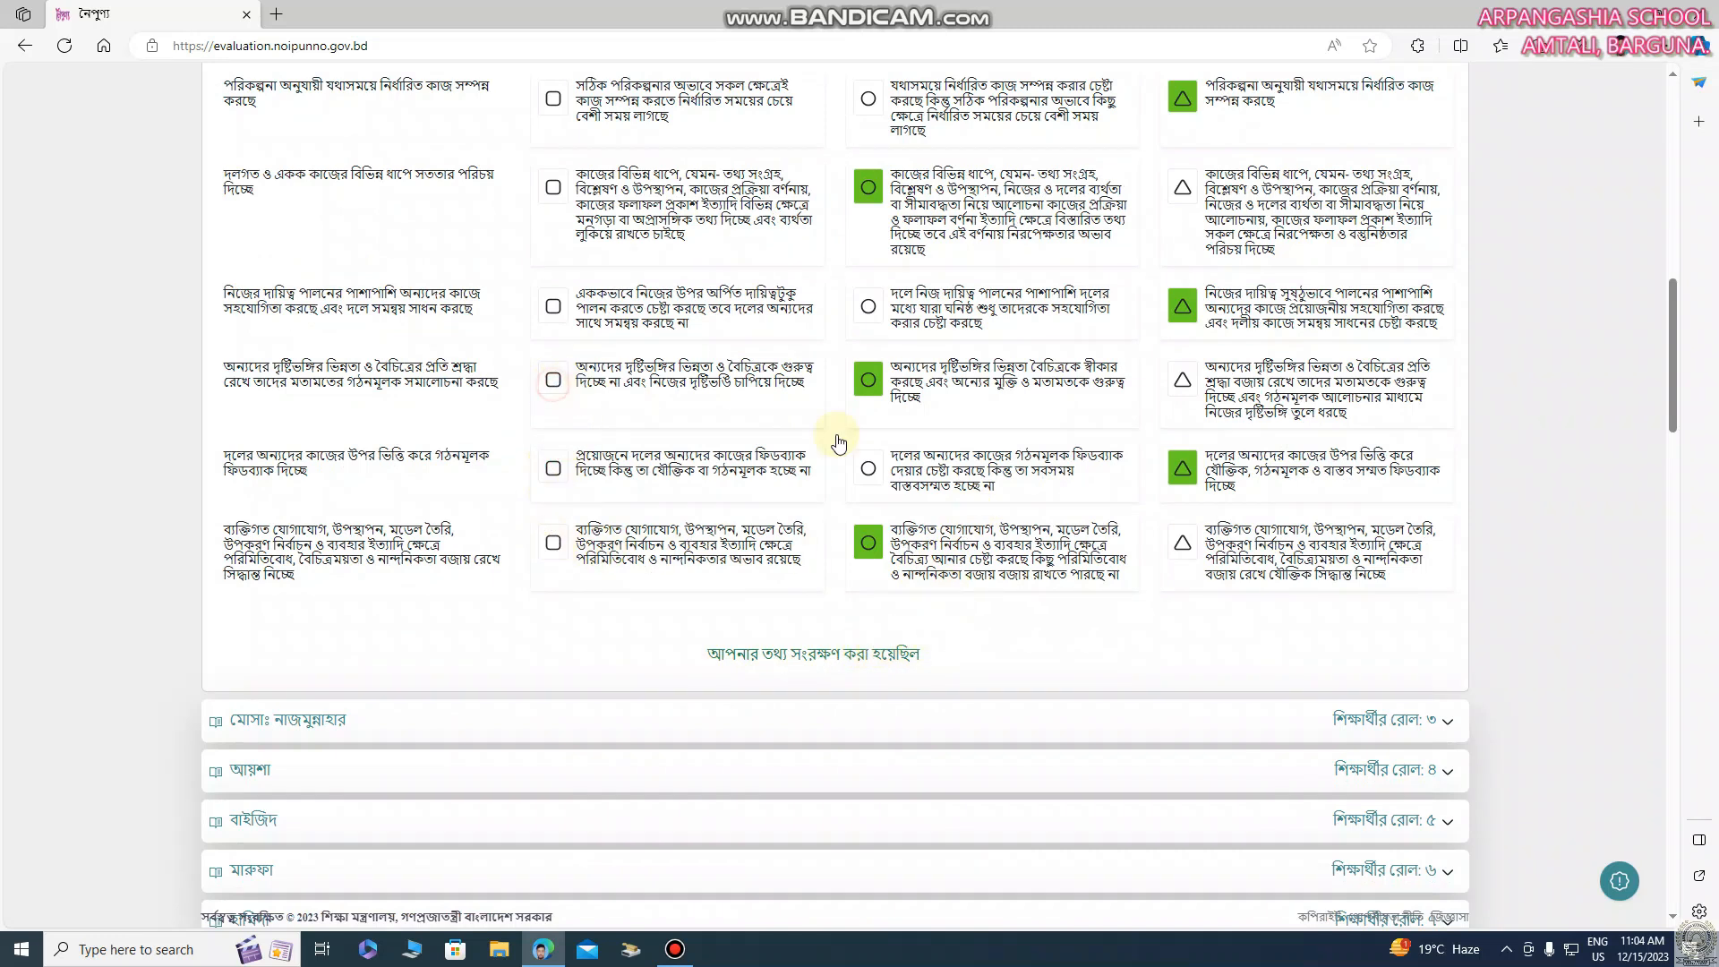
left_click(1183, 545)
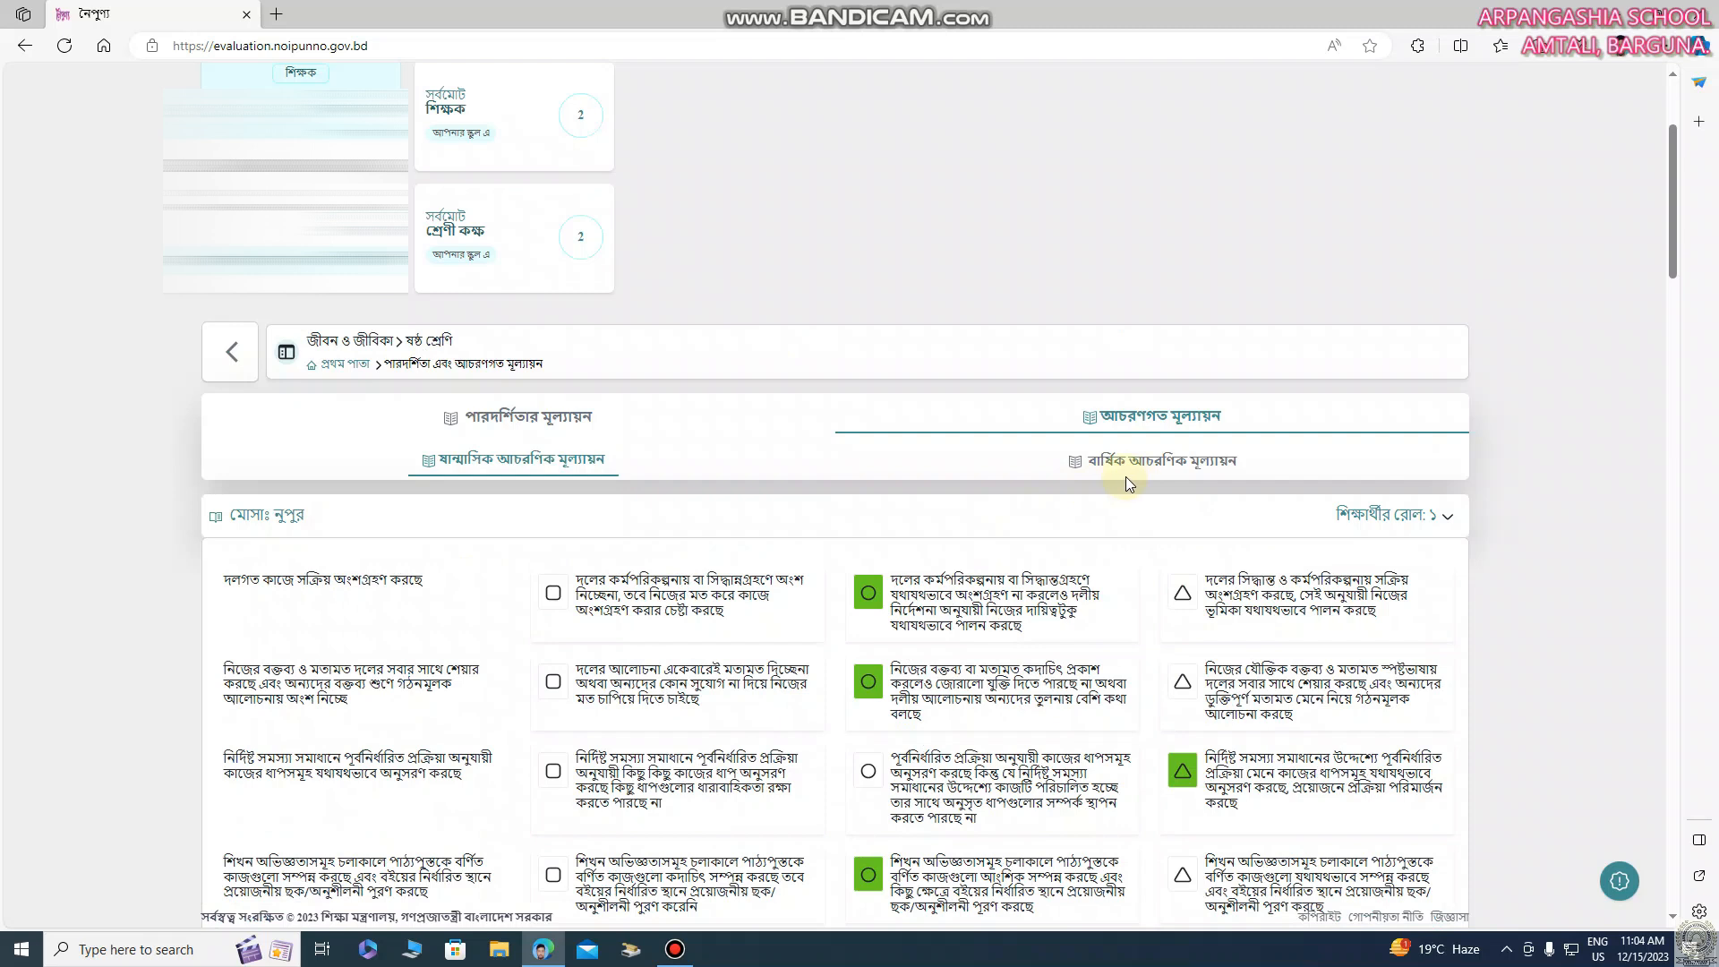
Switch to the annual behavioural assessment (বার্ষিক আচরণিক মূল্যায়ন) and look through the first student's rating form
left_click(1176, 466)
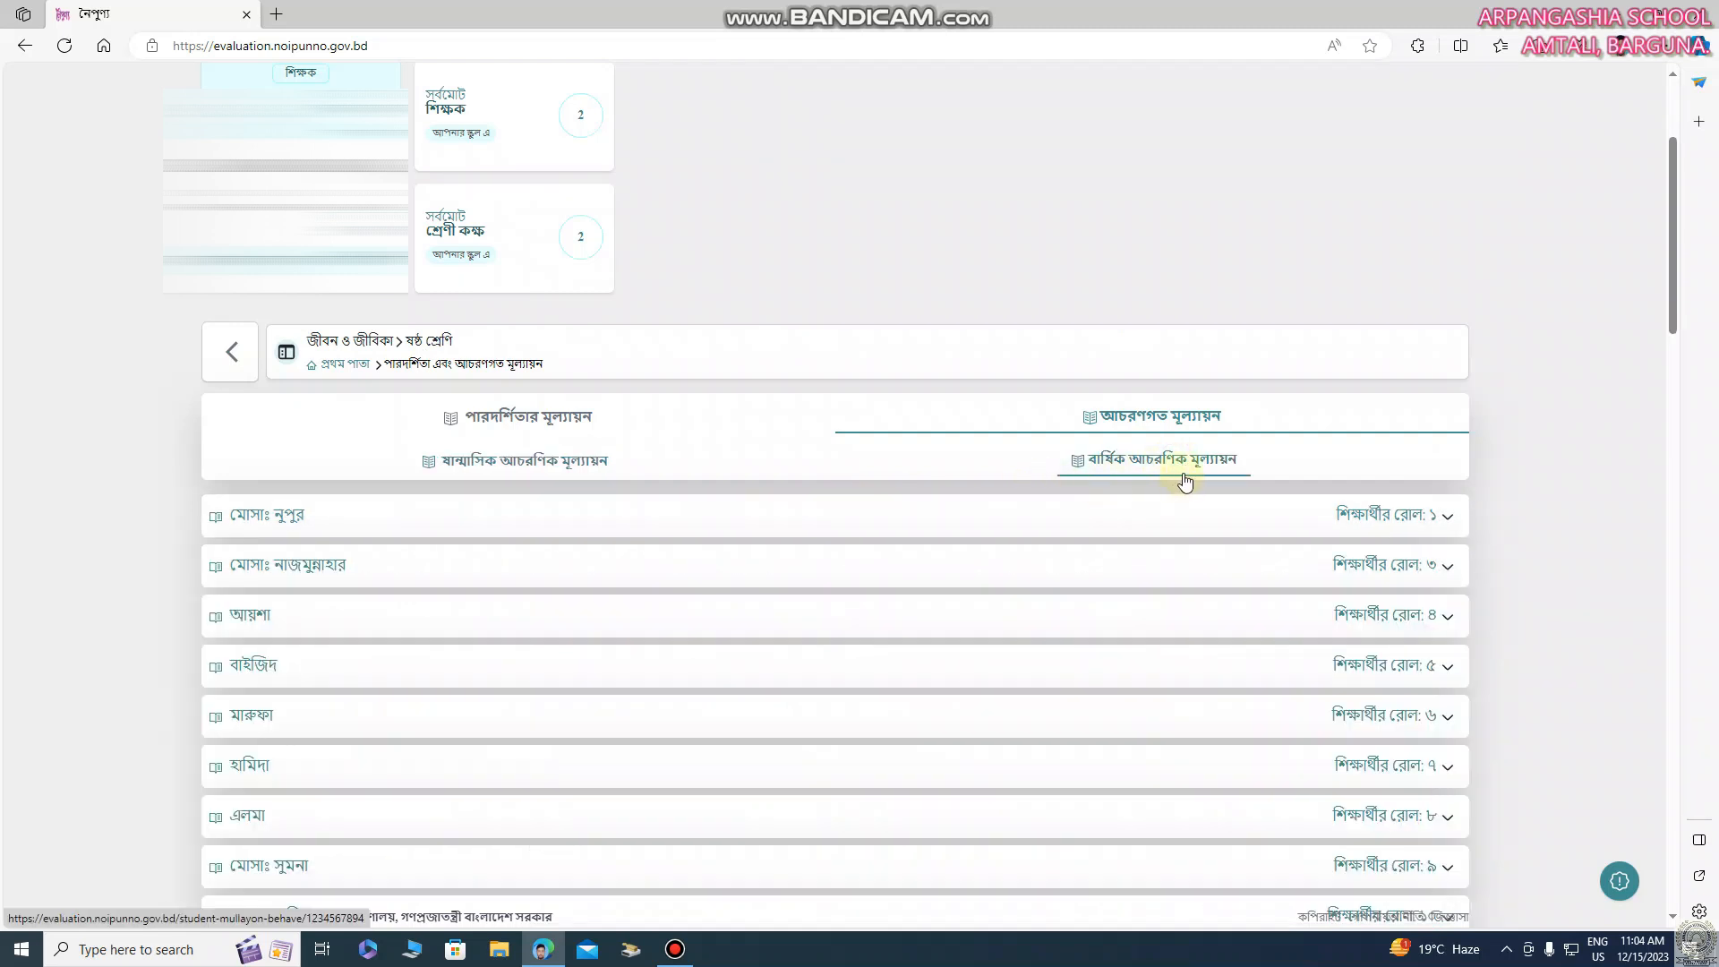
left_click(860, 523)
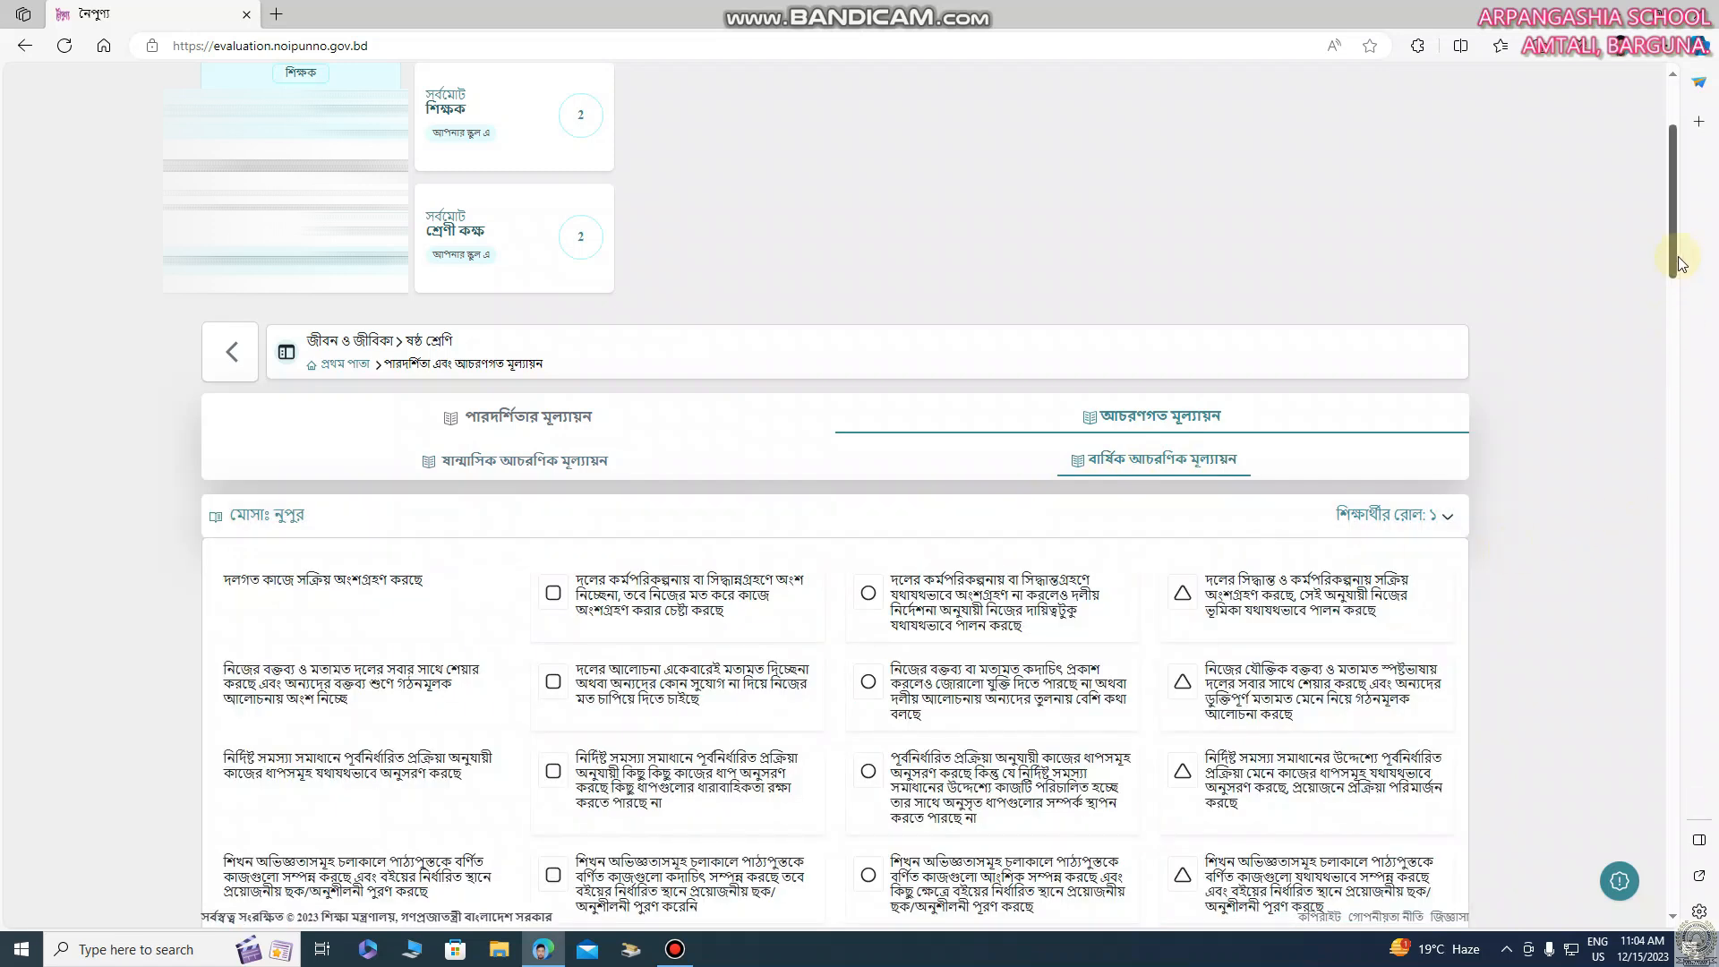
scroll(1683, 286, "down", 4)
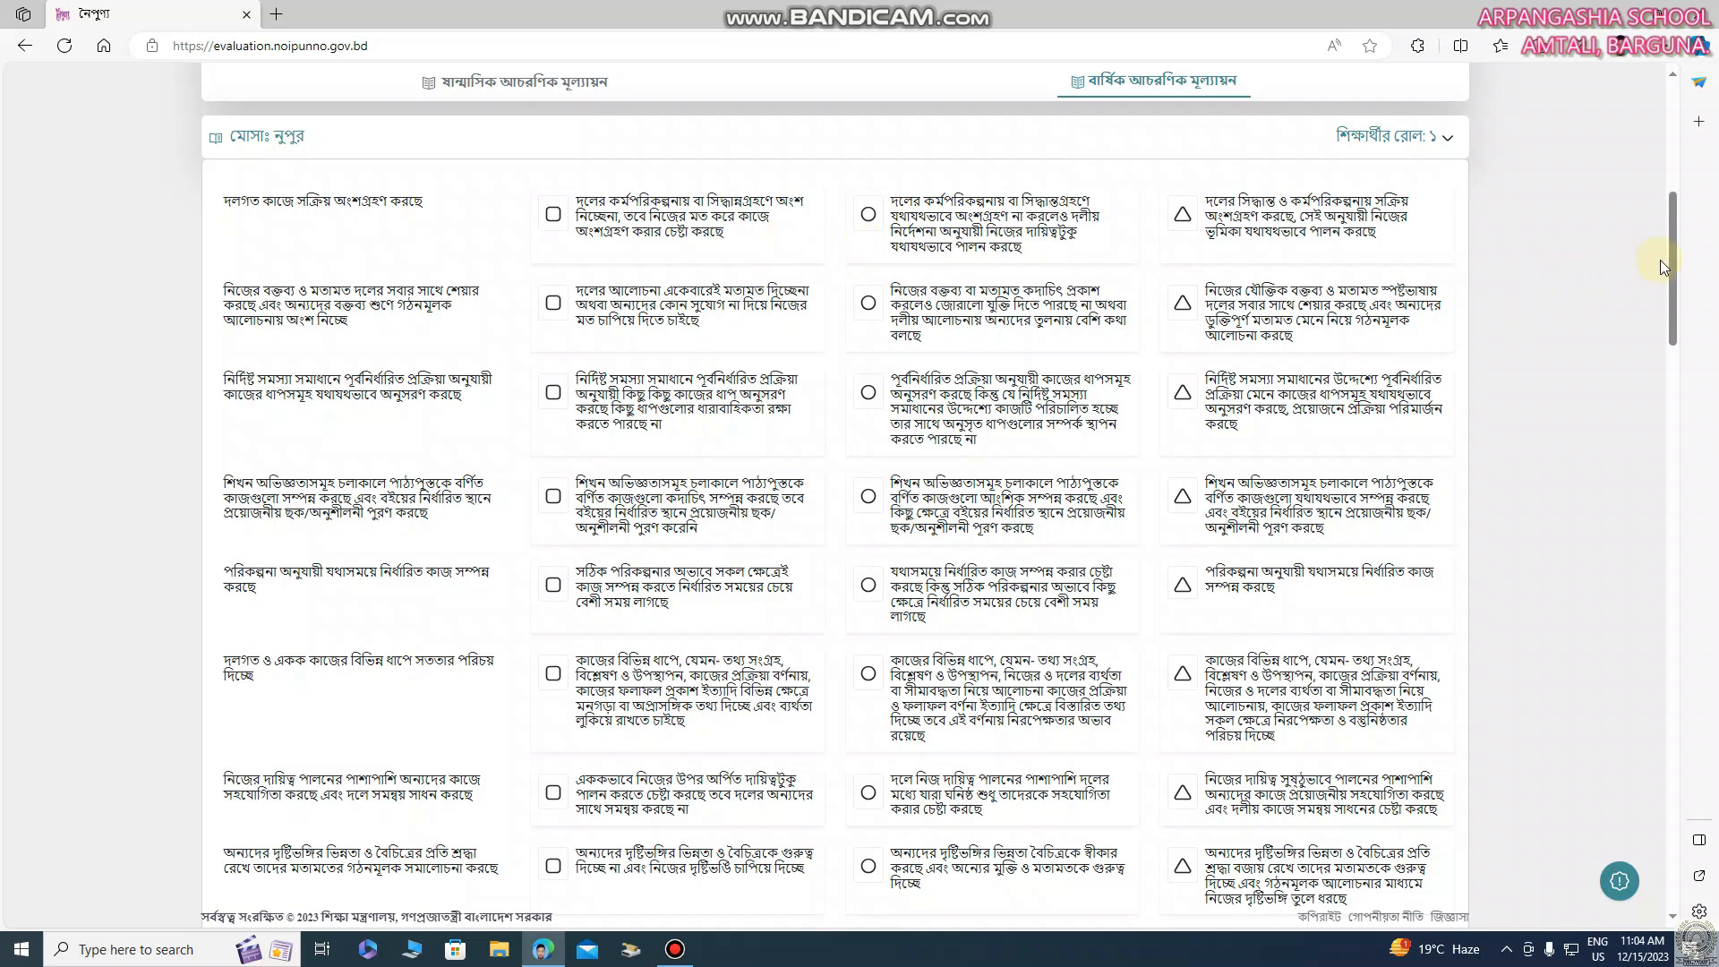
left_click_drag(1673, 256, 1701, 325)
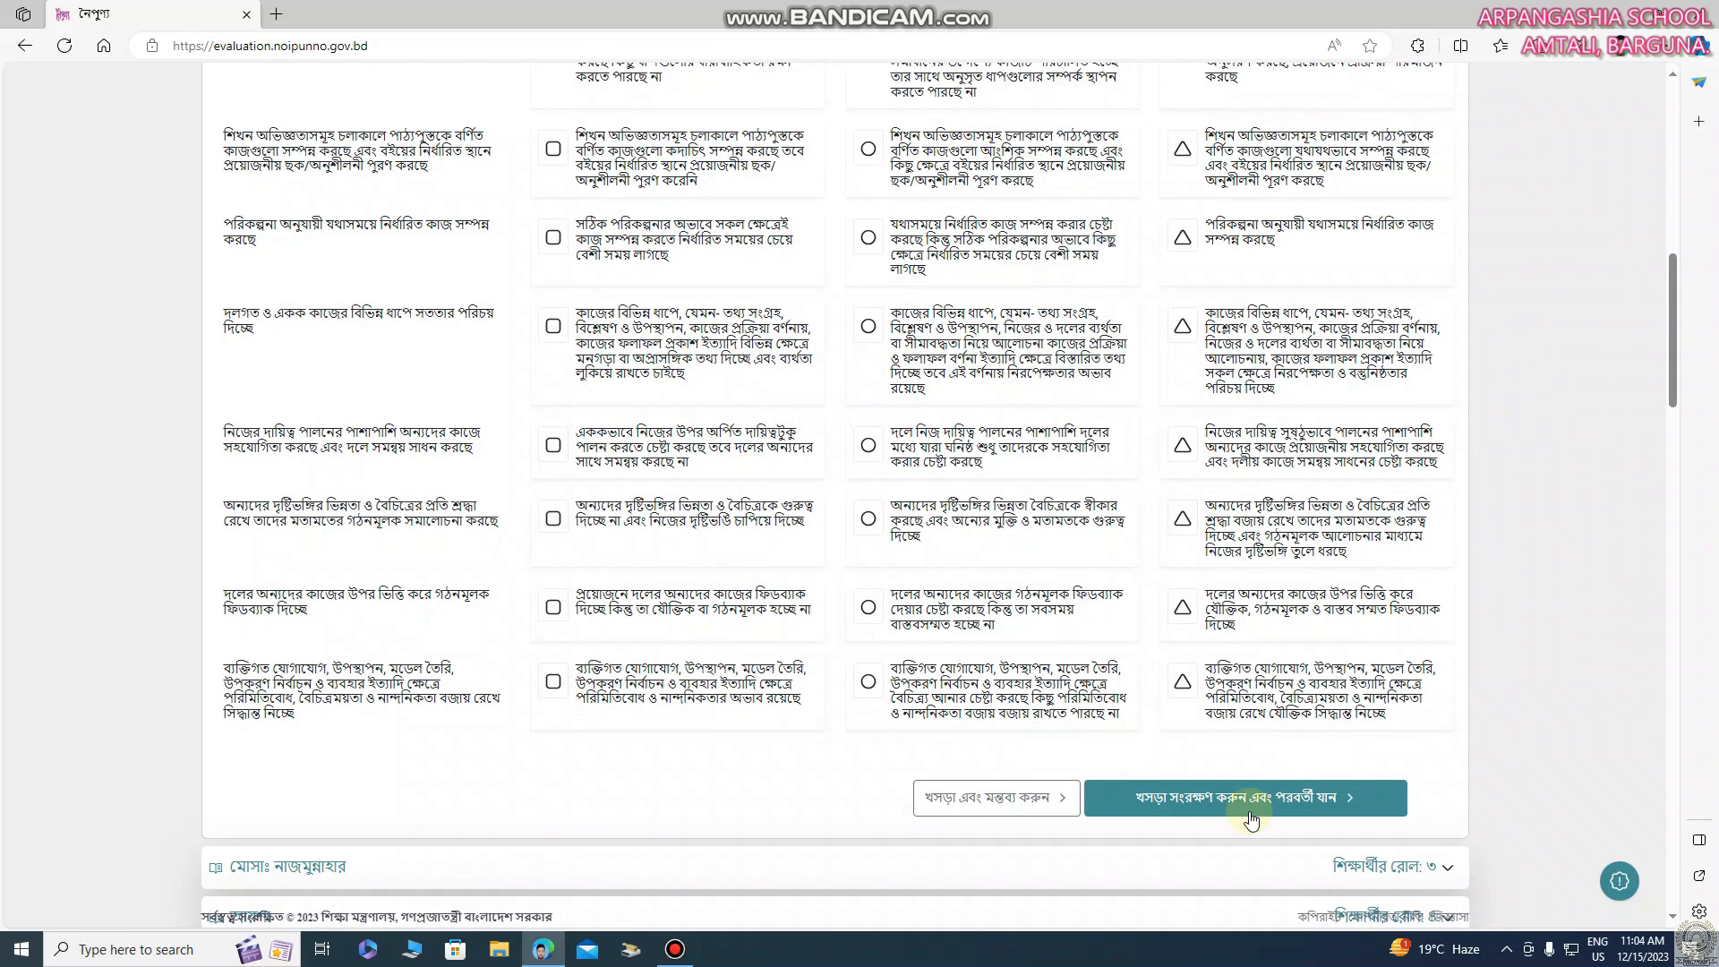
left_click_drag(1666, 396, 1689, 345)
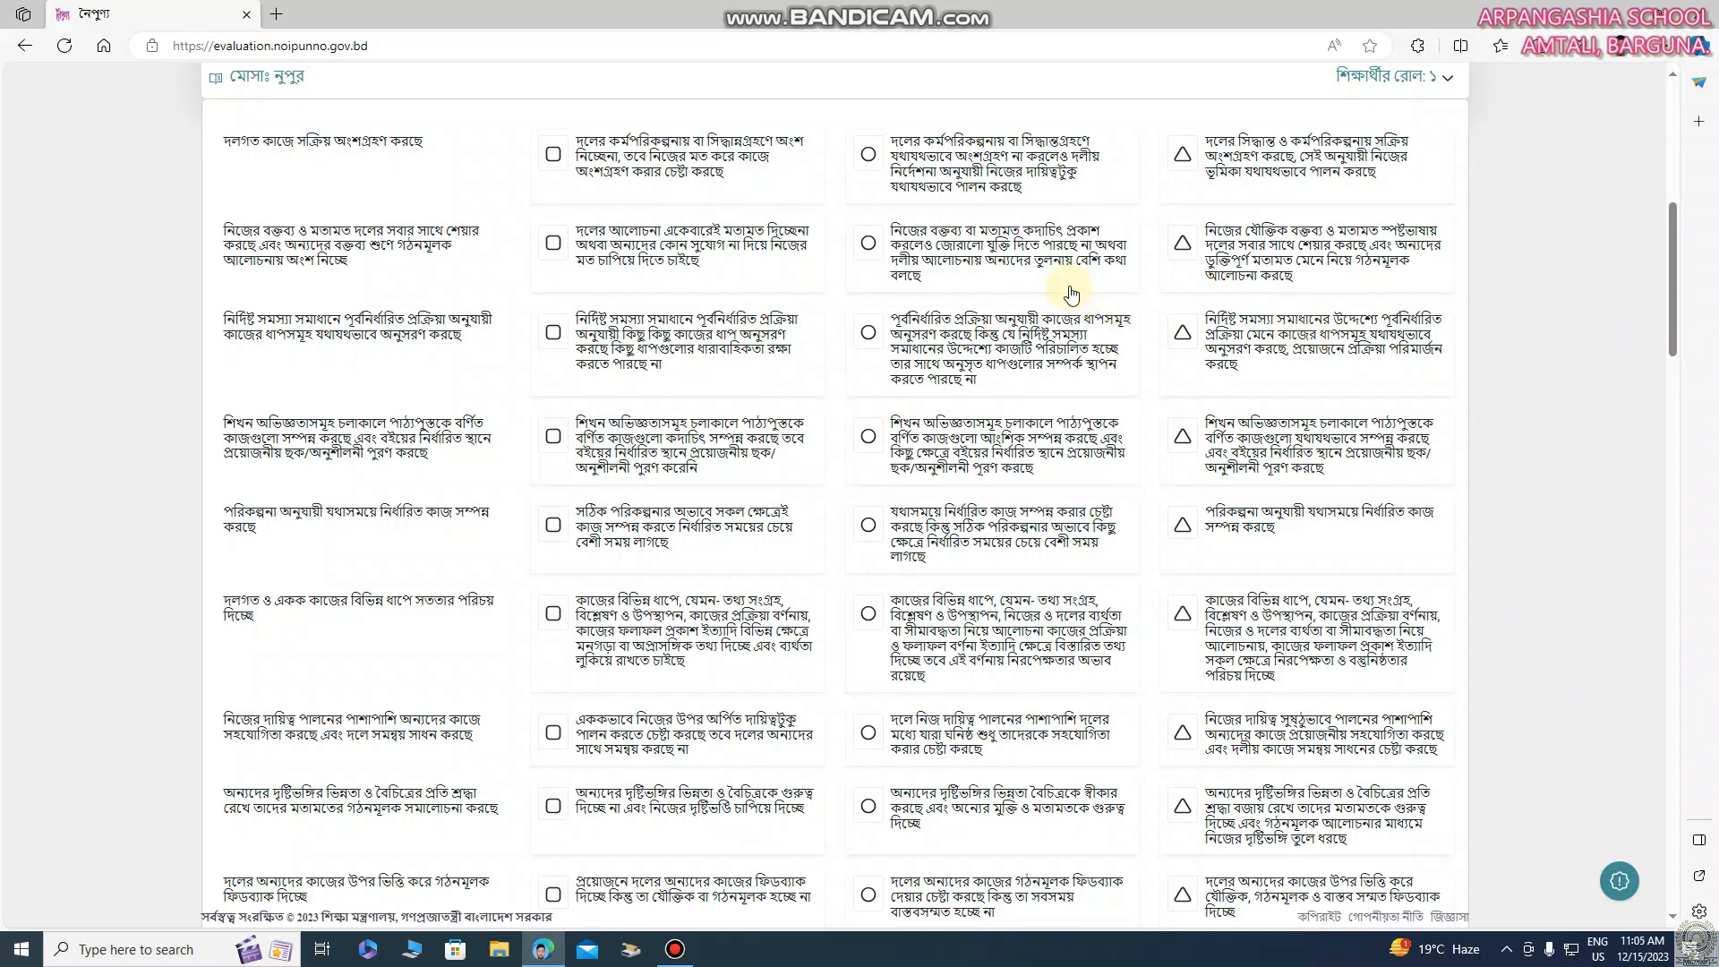
Rate the first student's indicators one to five: circle for the first two and triangle for the other three
left_click(869, 161)
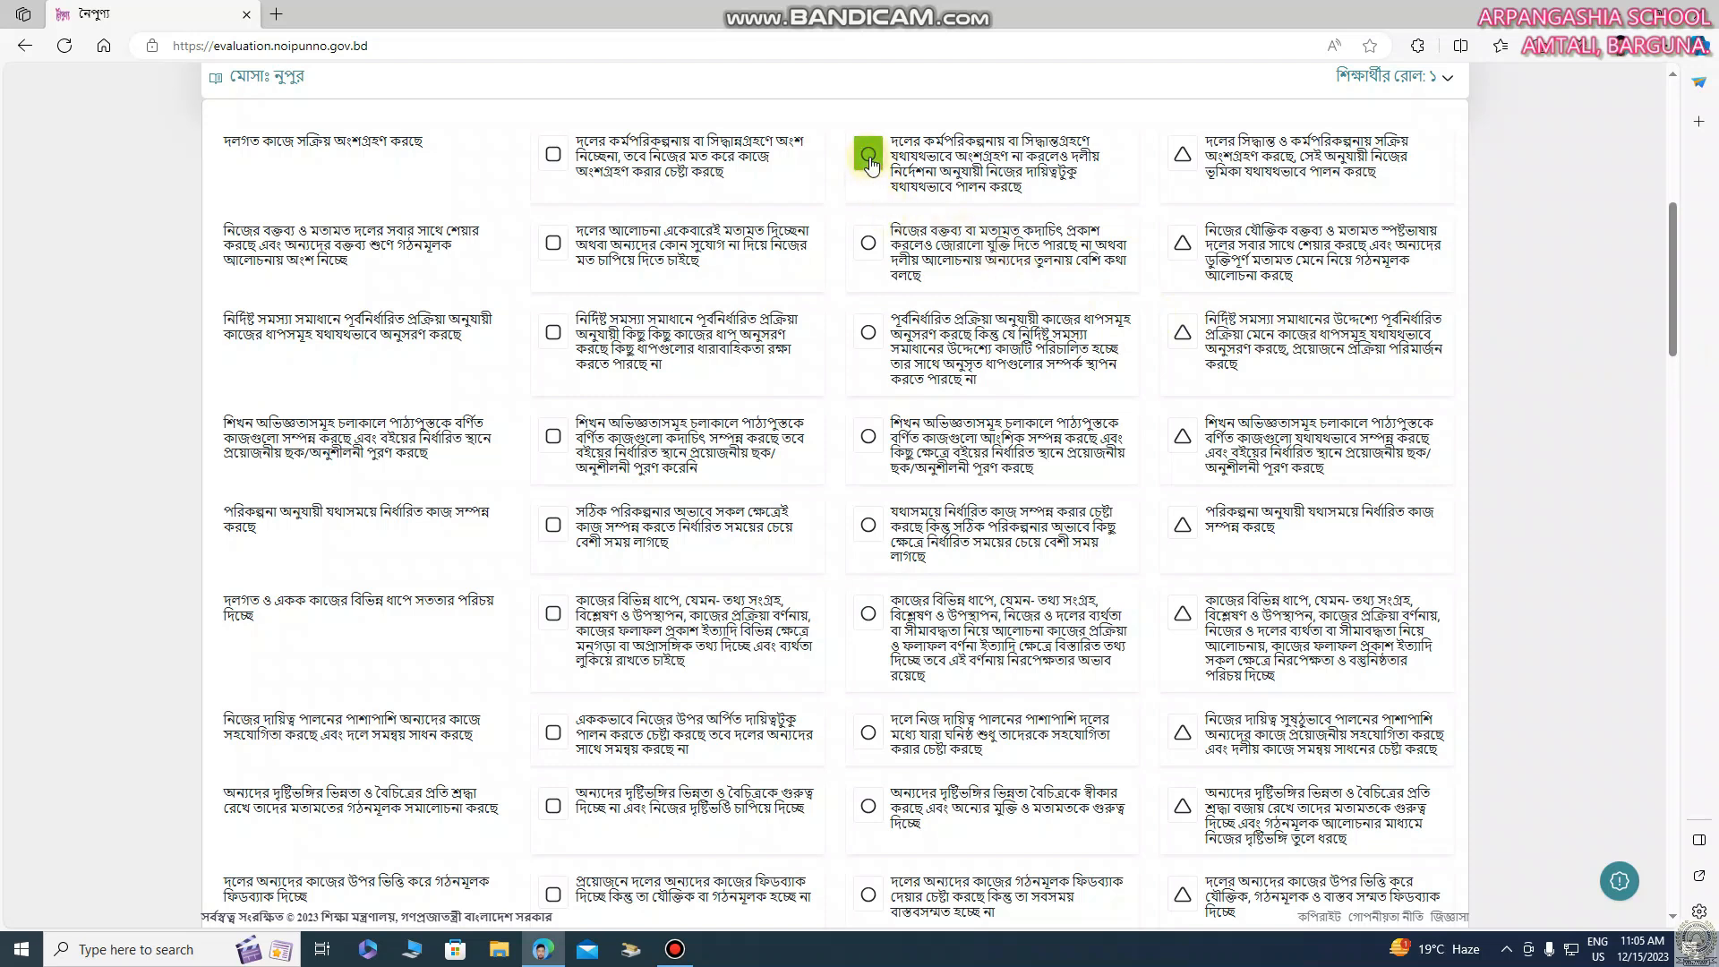
left_click(870, 246)
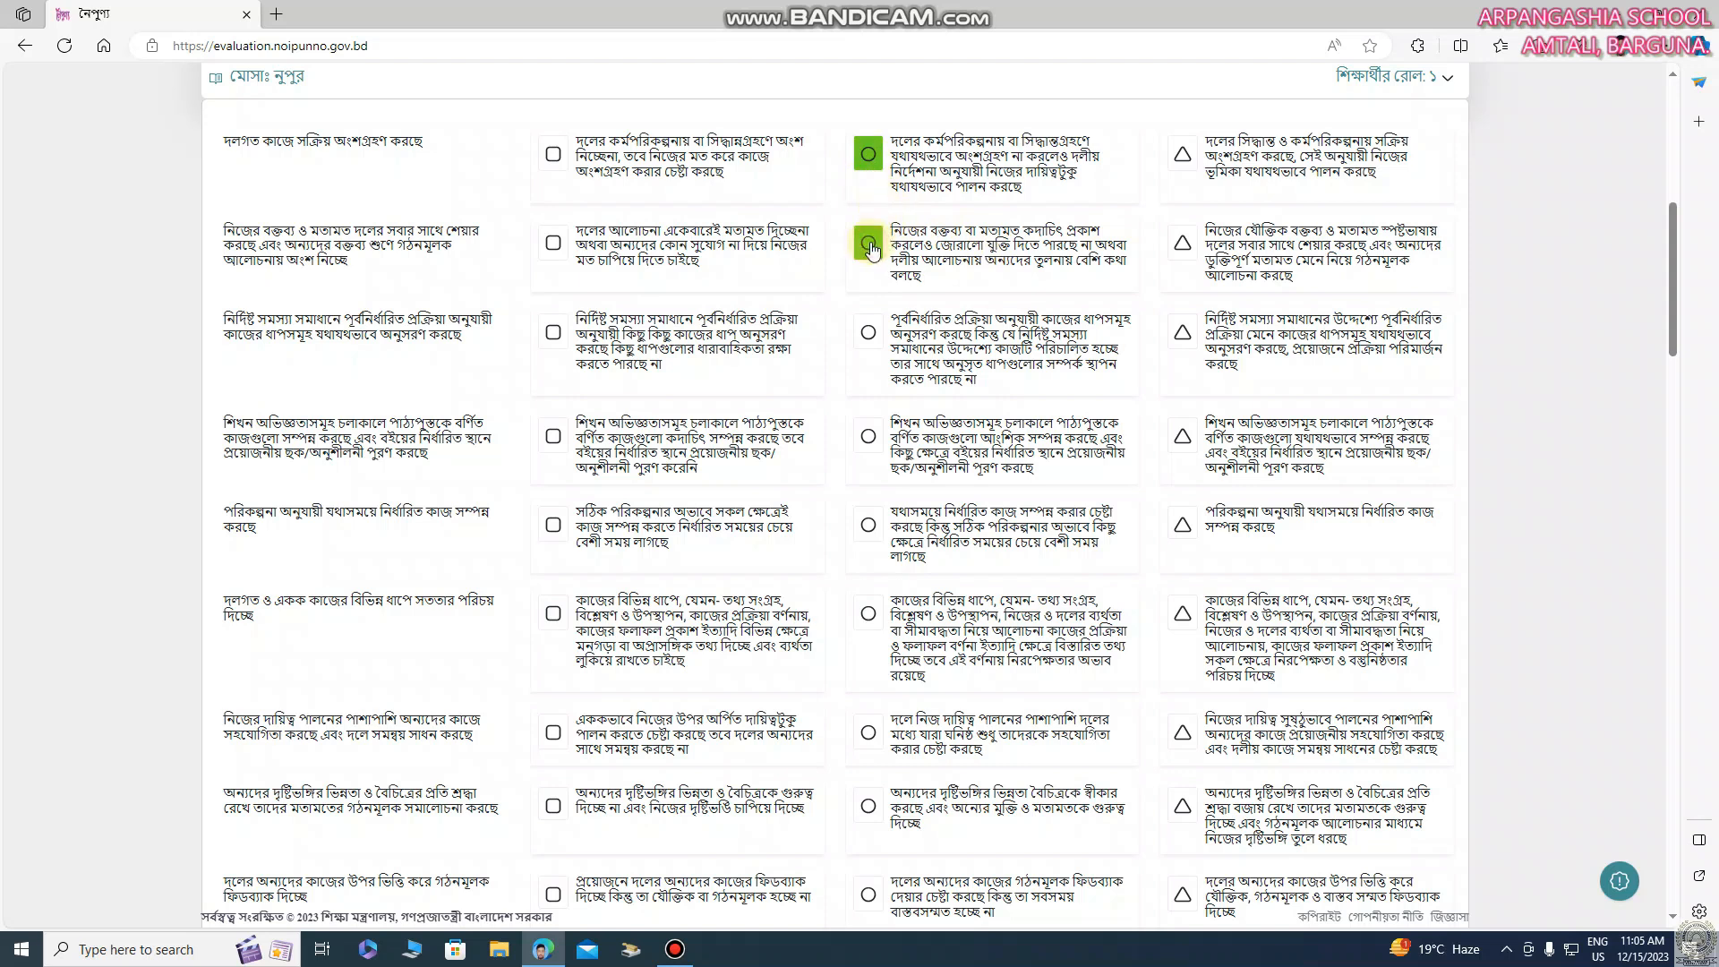
left_click(1182, 349)
left_click(1182, 440)
left_click(1183, 528)
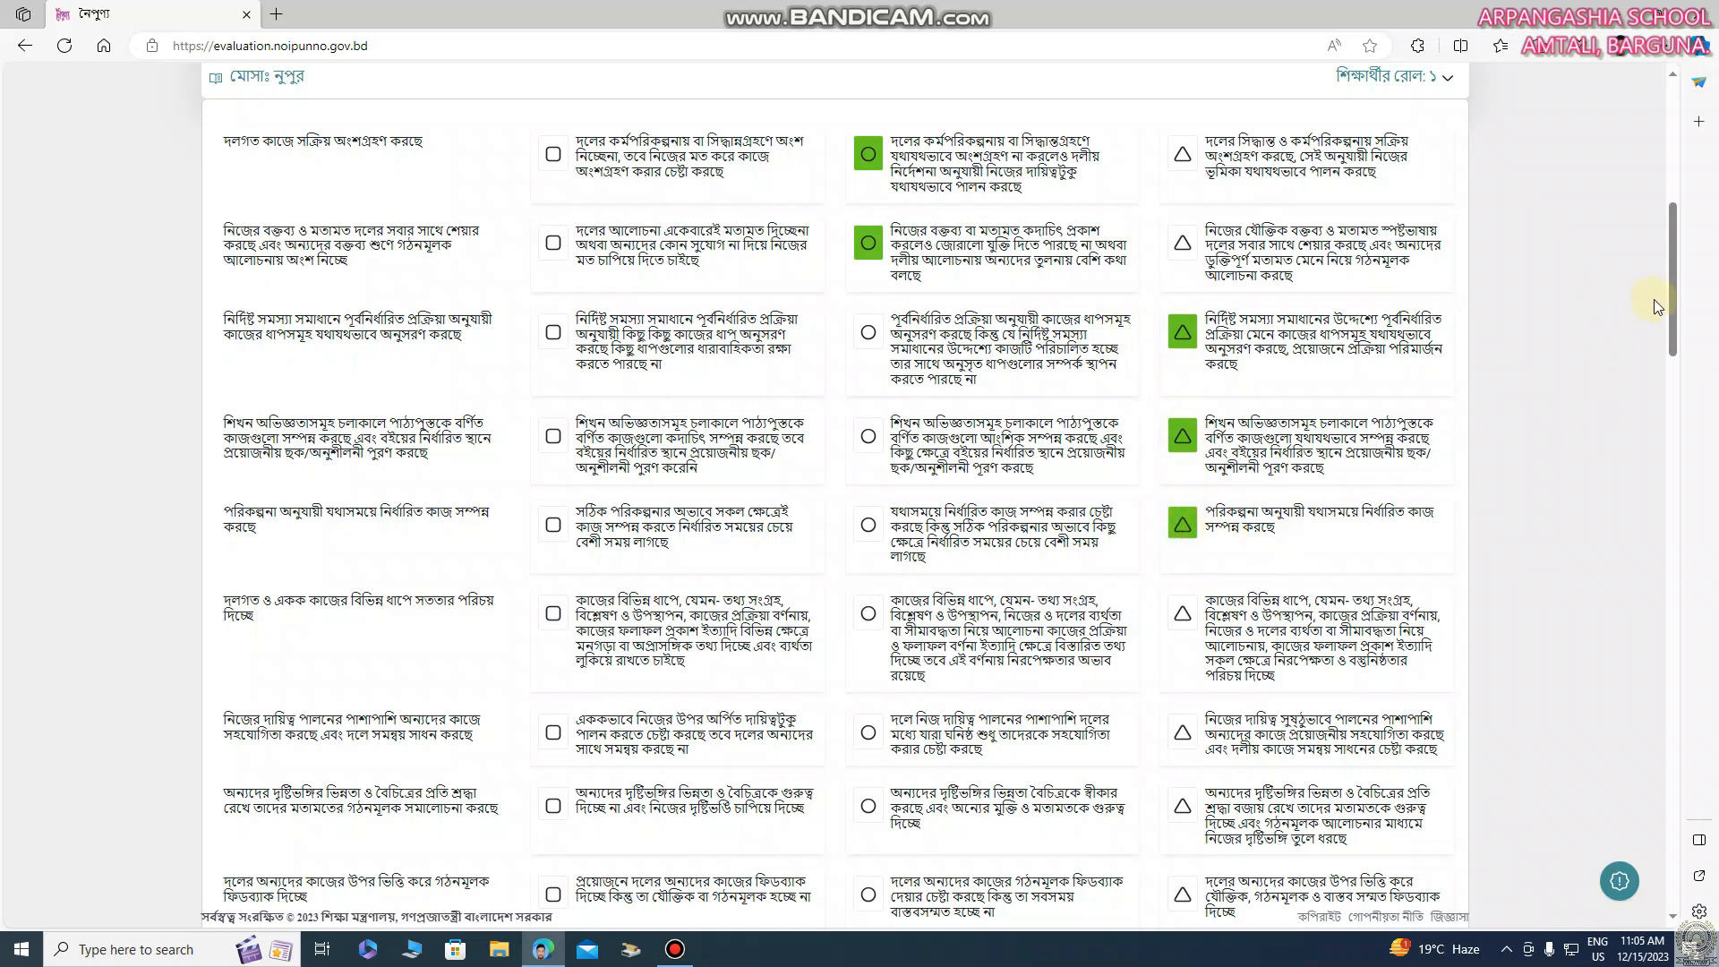
Rate the first student's last five indicators circle, triangle, circle, triangle, circle, and save the draft to continue to the next student
scroll(1638, 323, "down", 2)
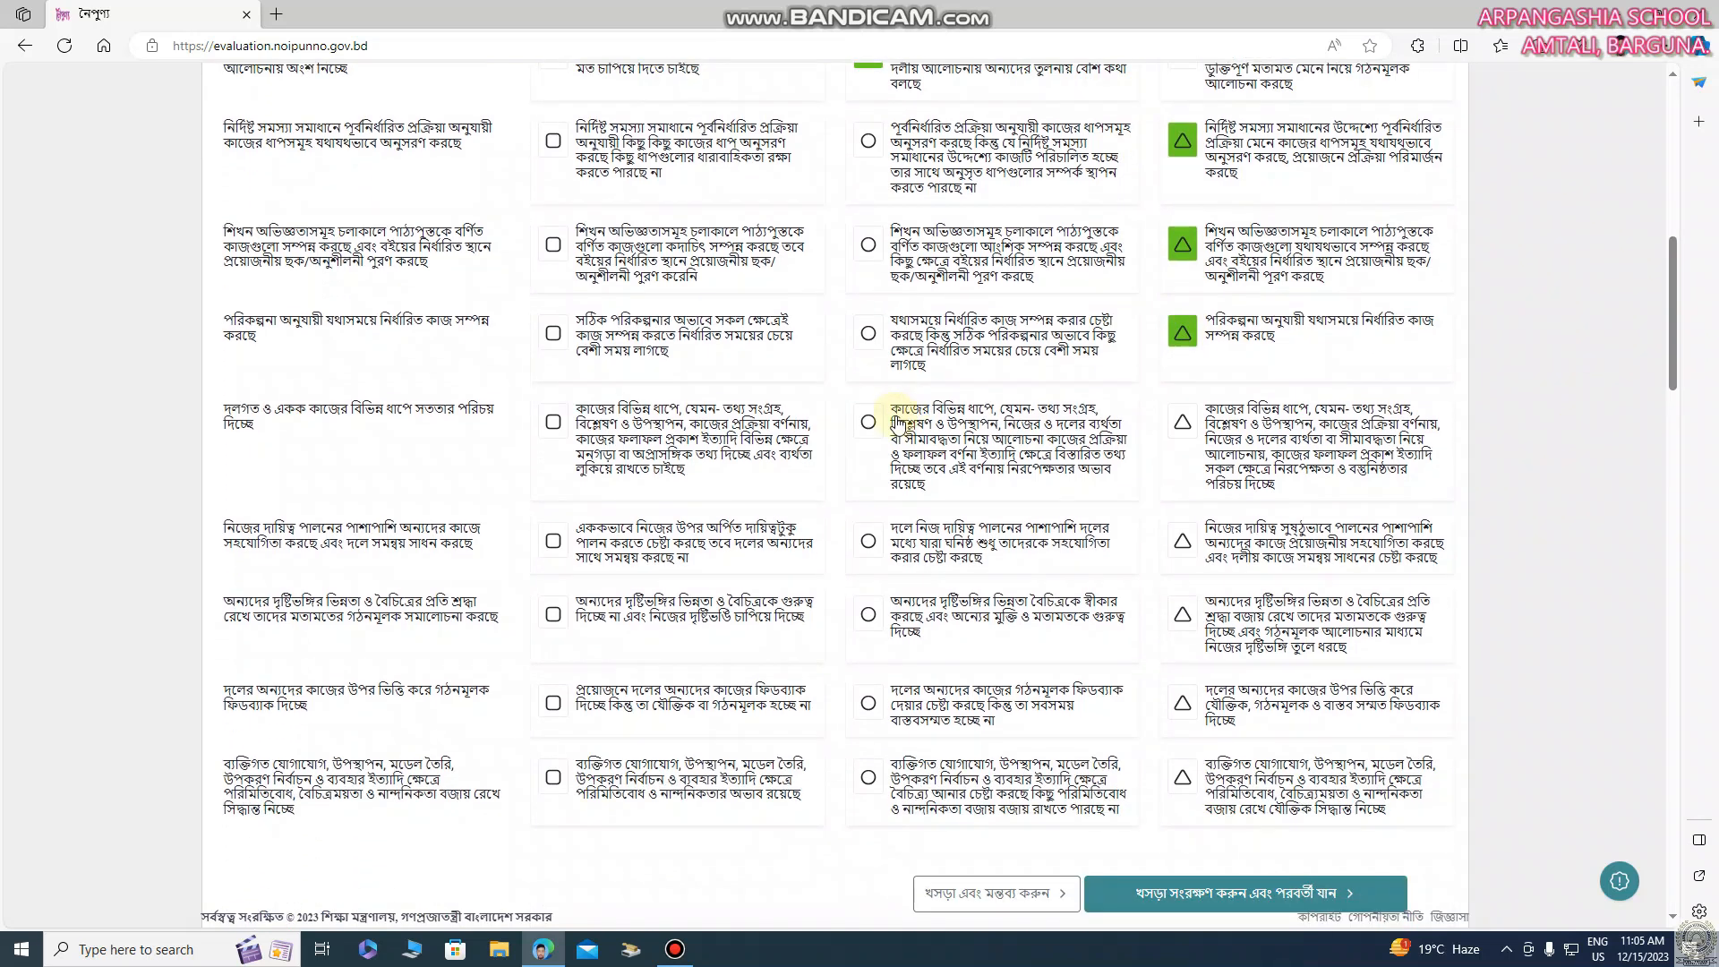
left_click(869, 421)
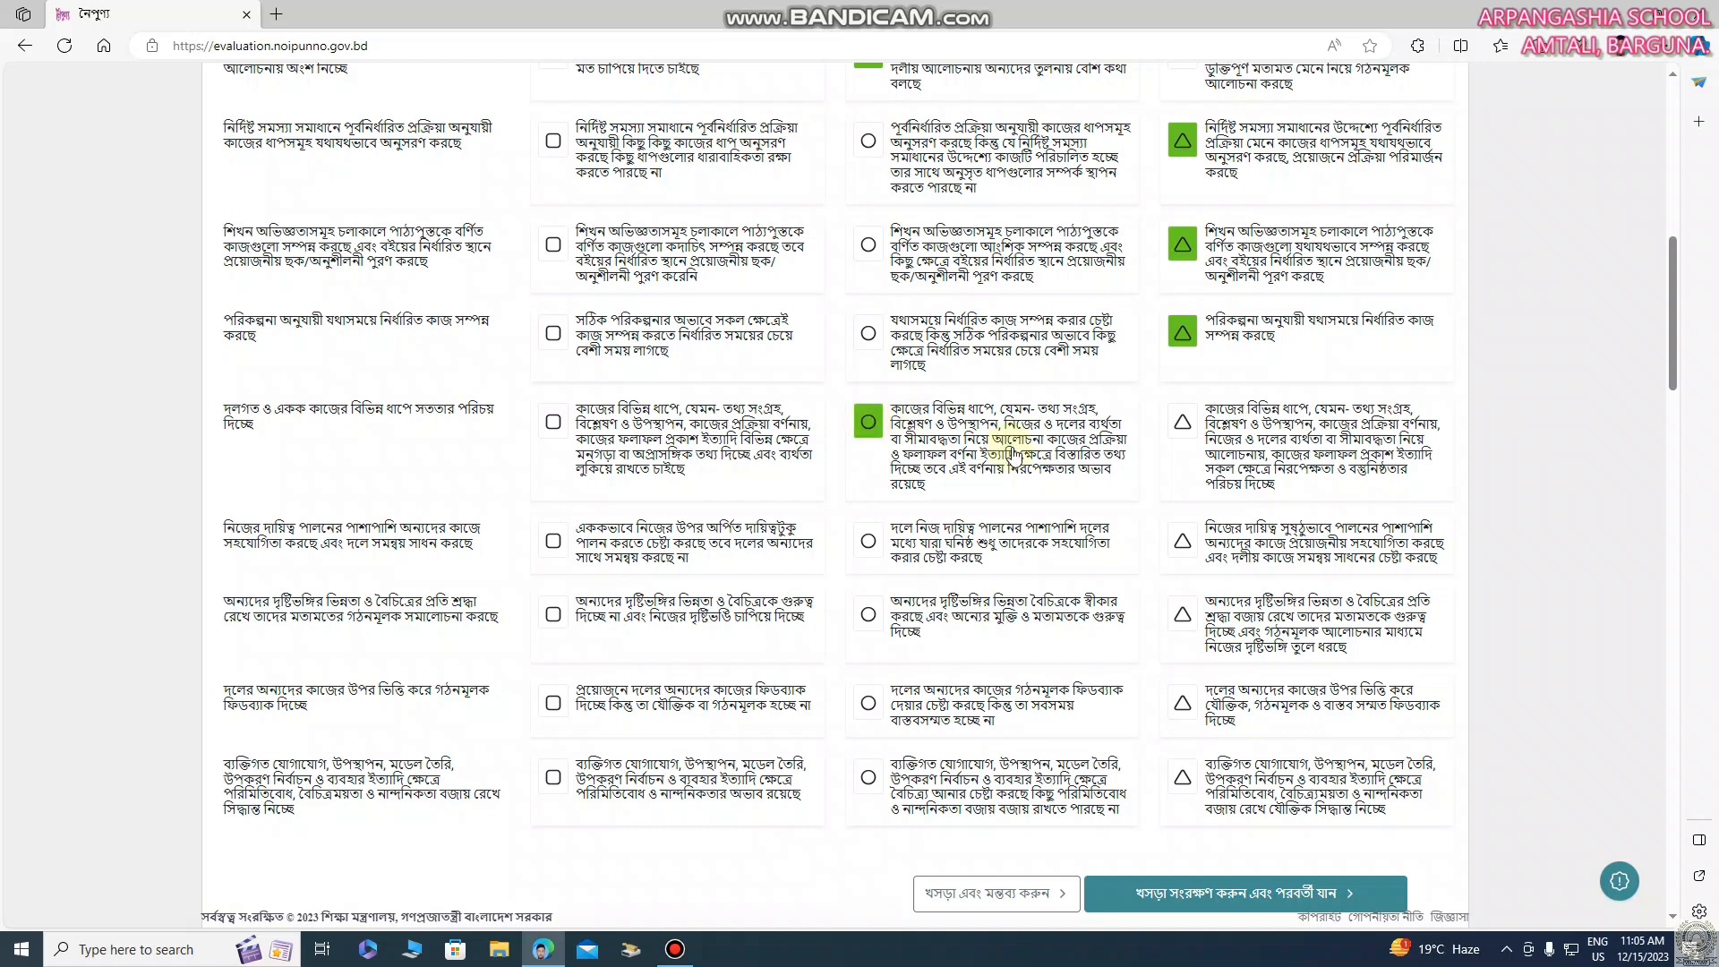
left_click(1182, 542)
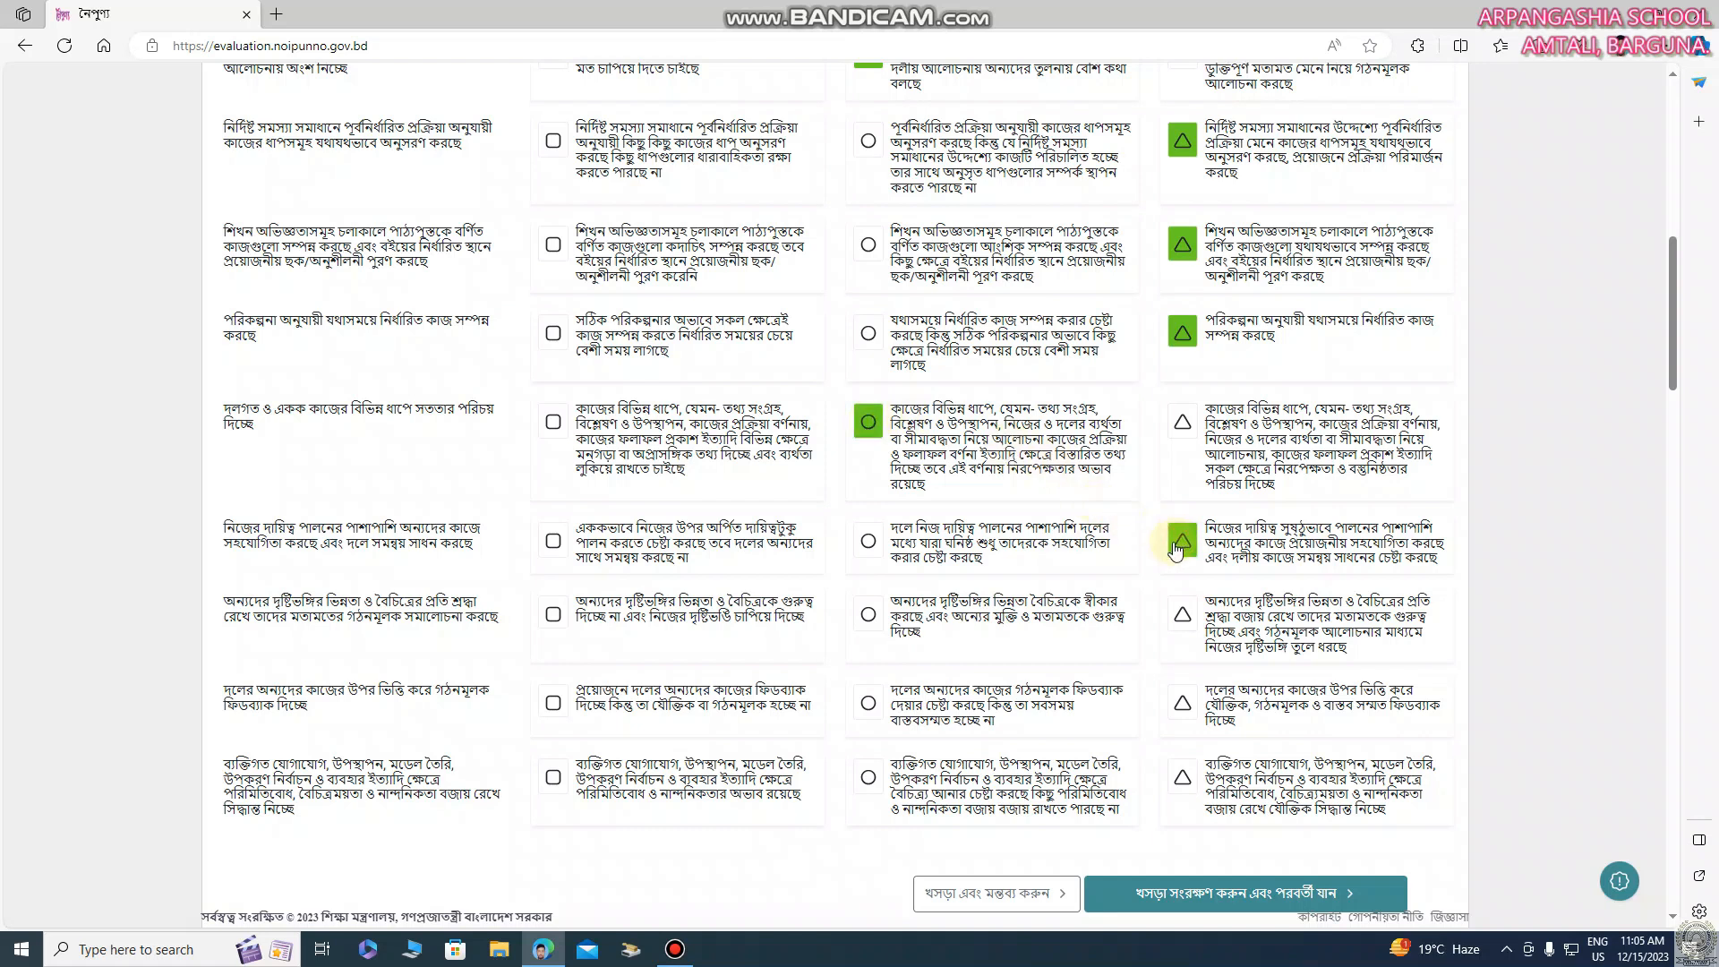
left_click(868, 616)
left_click(1181, 703)
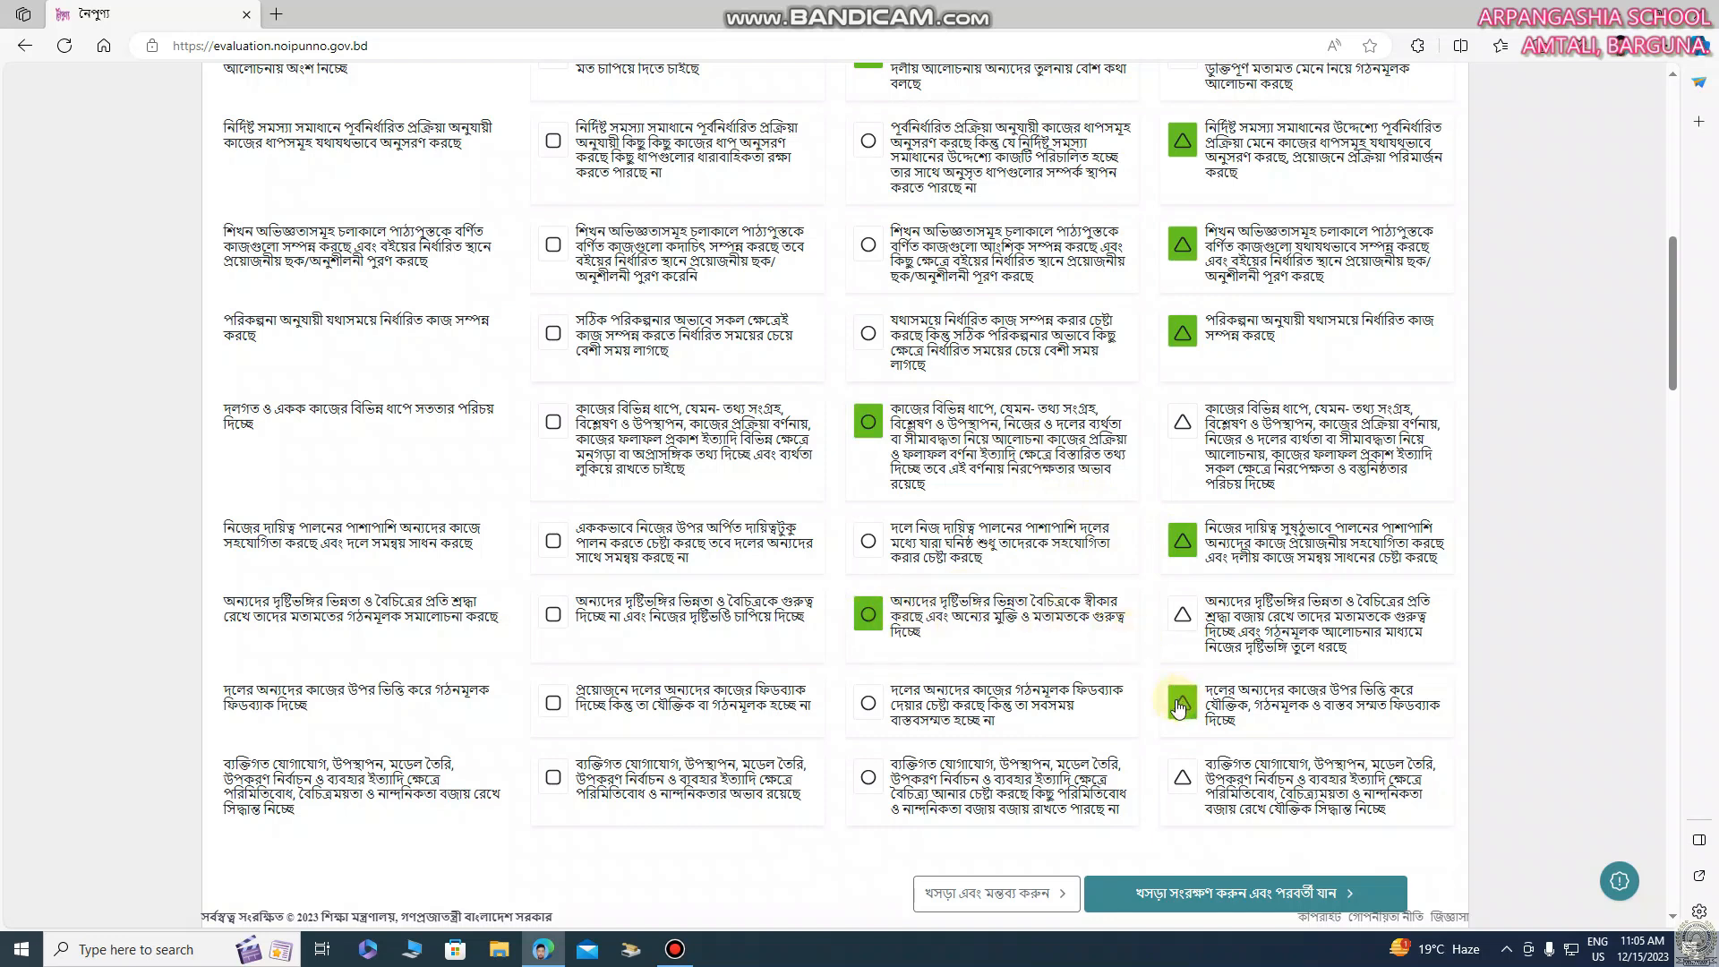
left_click(867, 776)
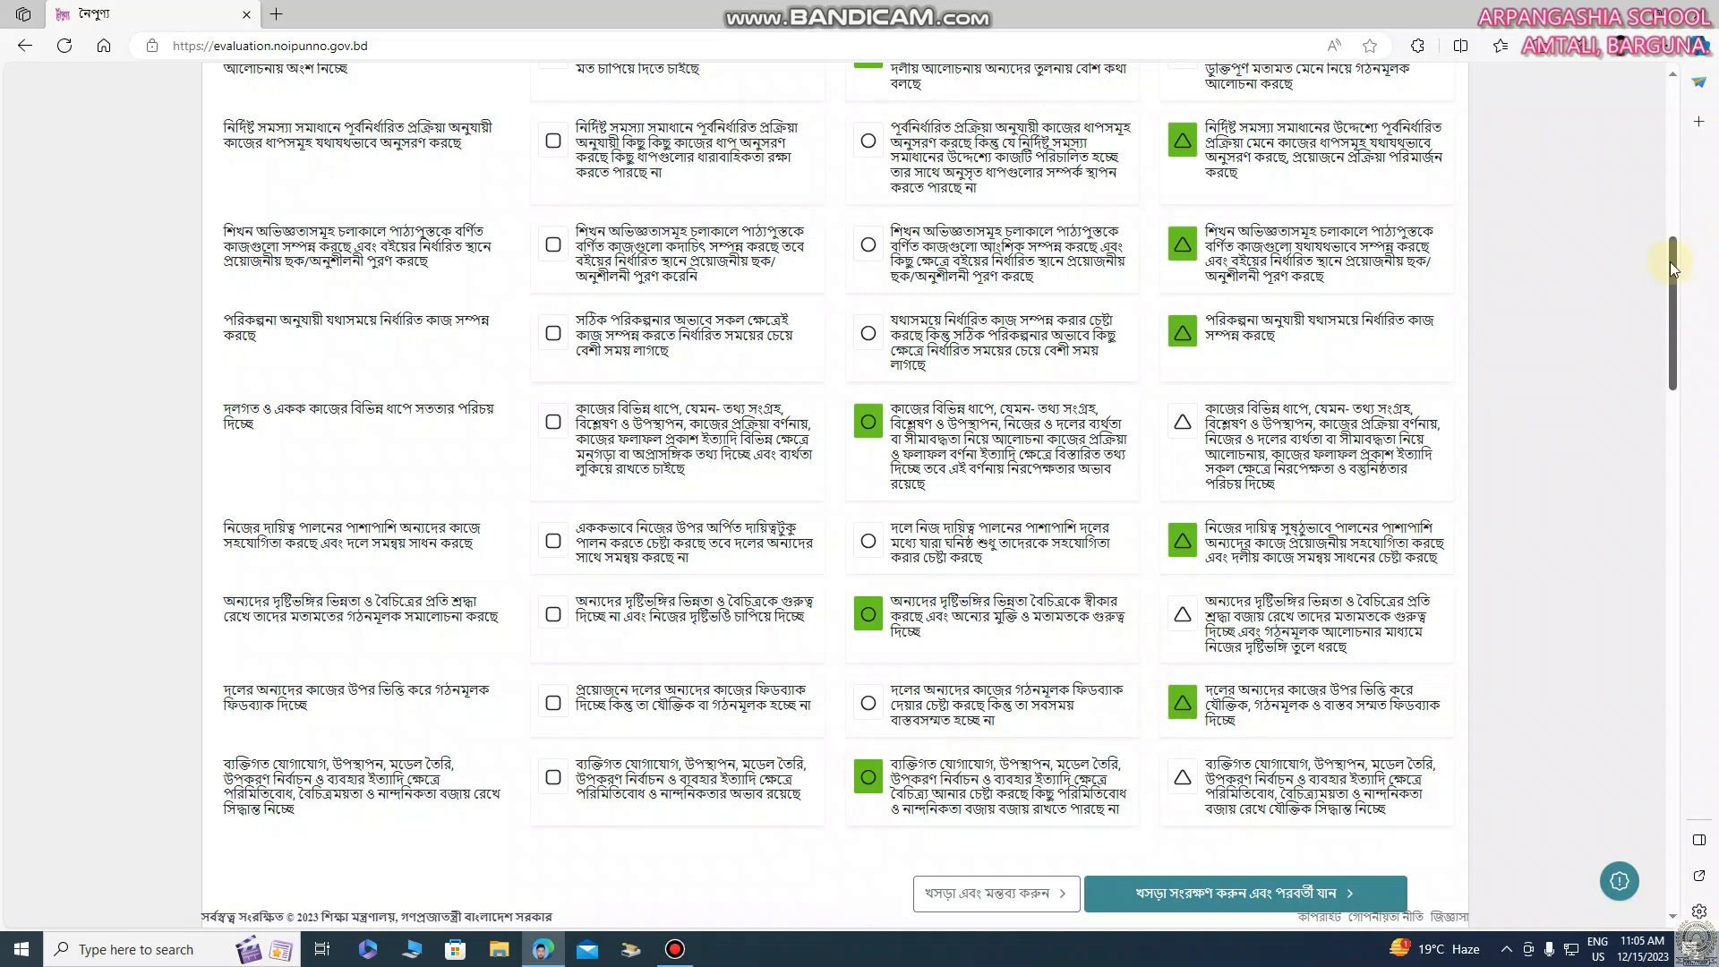
left_click_drag(1669, 260, 1673, 304)
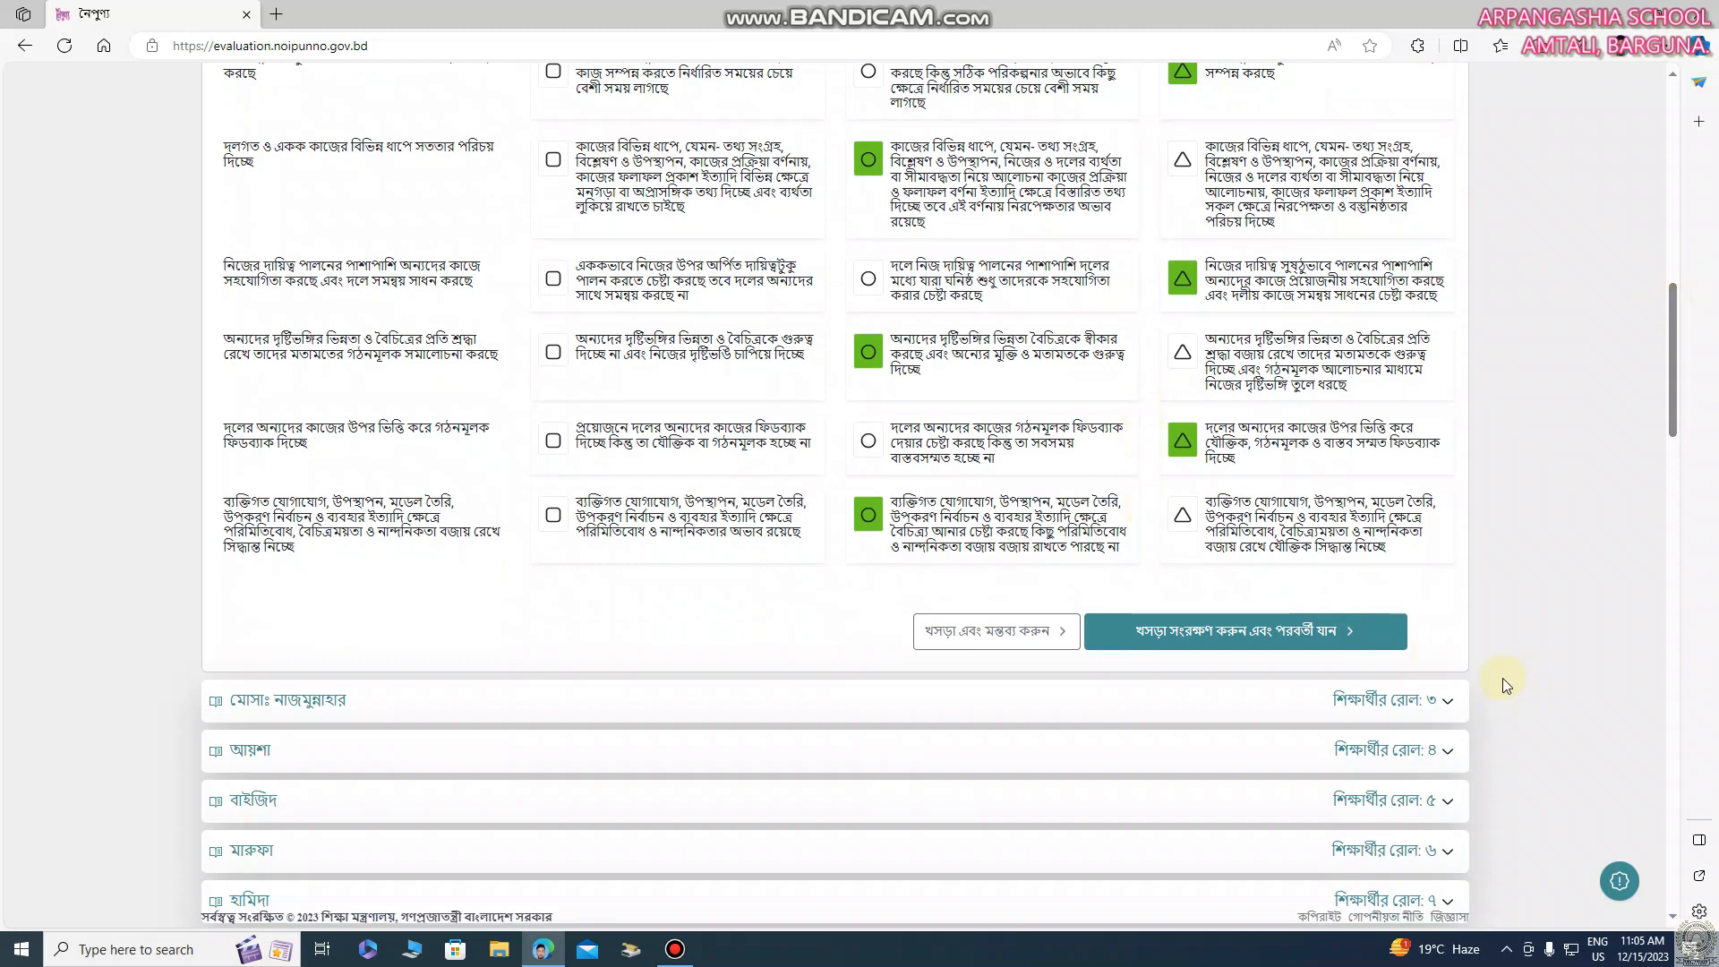
left_click(1245, 635)
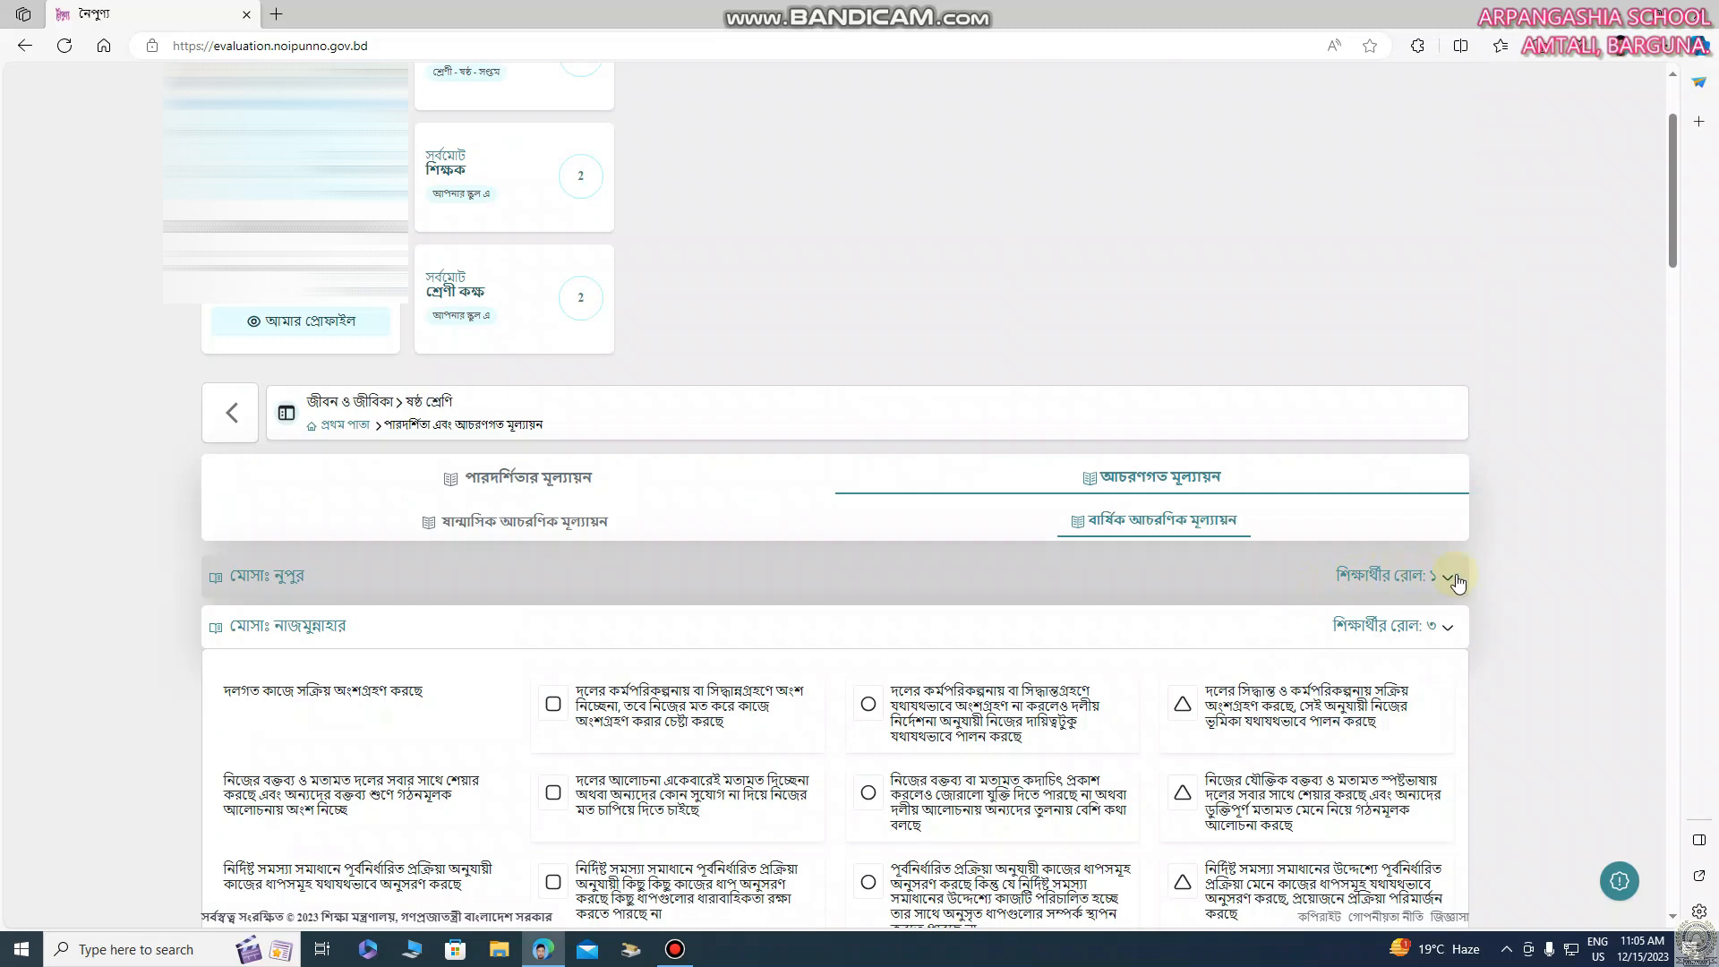
Rate the second student's first six indicators triangle, circle, circle, triangle, triangle, triangle
scroll(1587, 555, "down", 5)
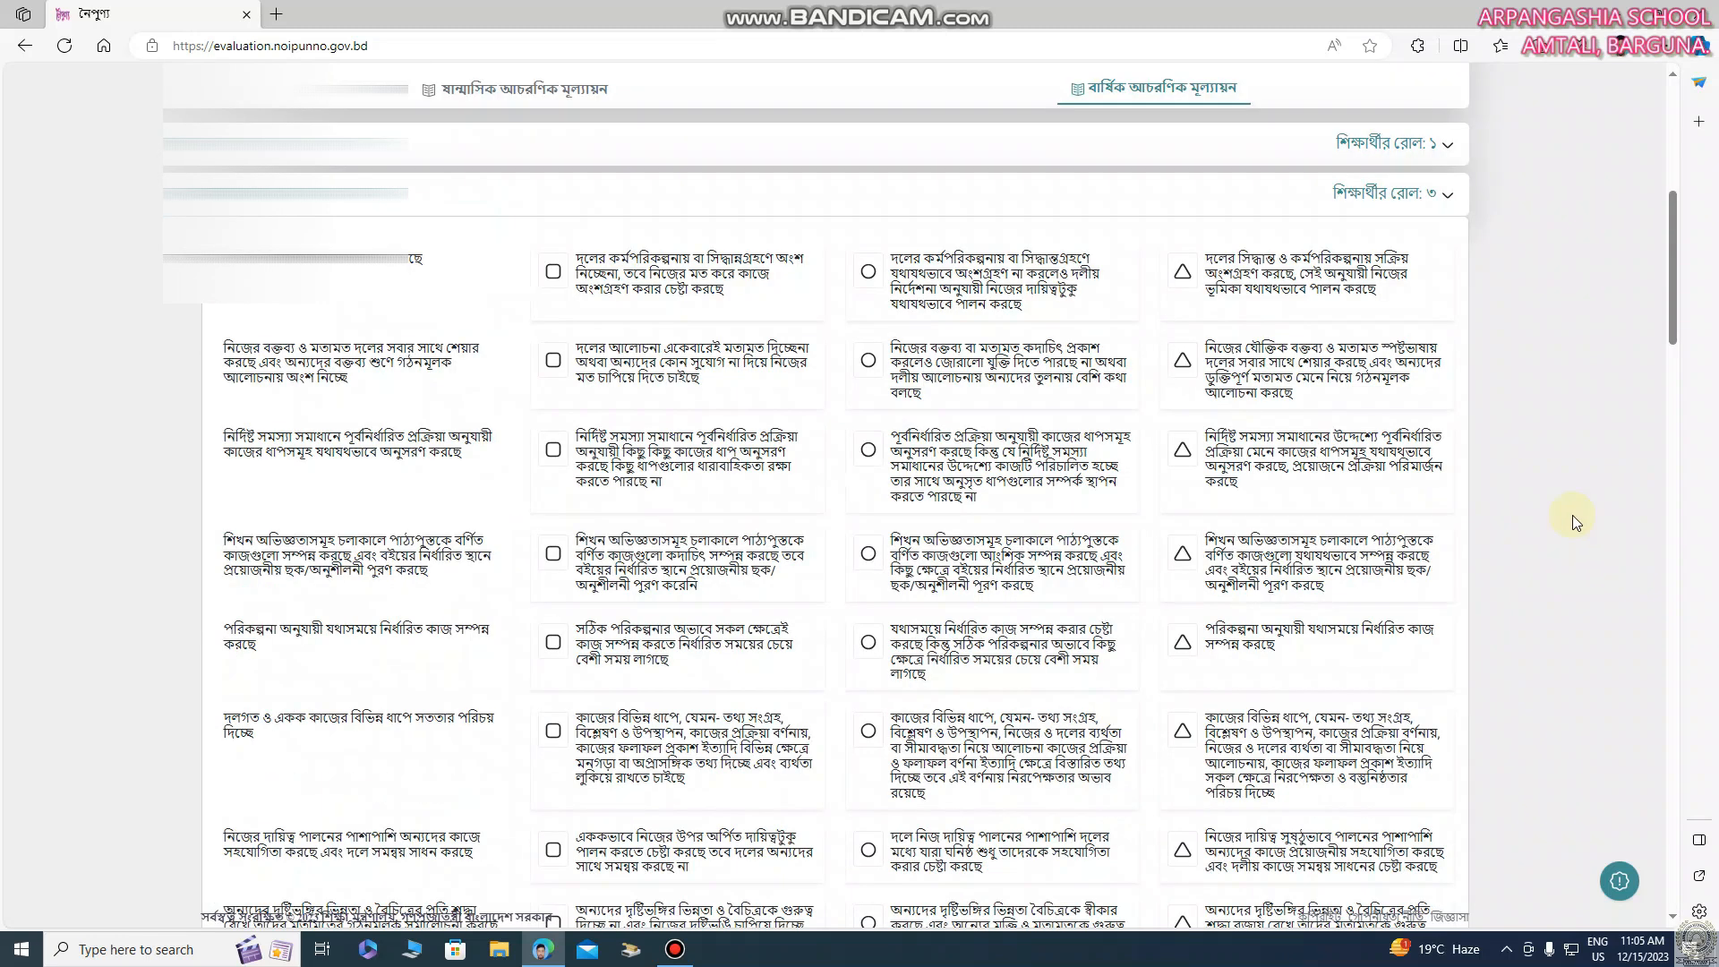
scroll(1620, 310, "up", 2)
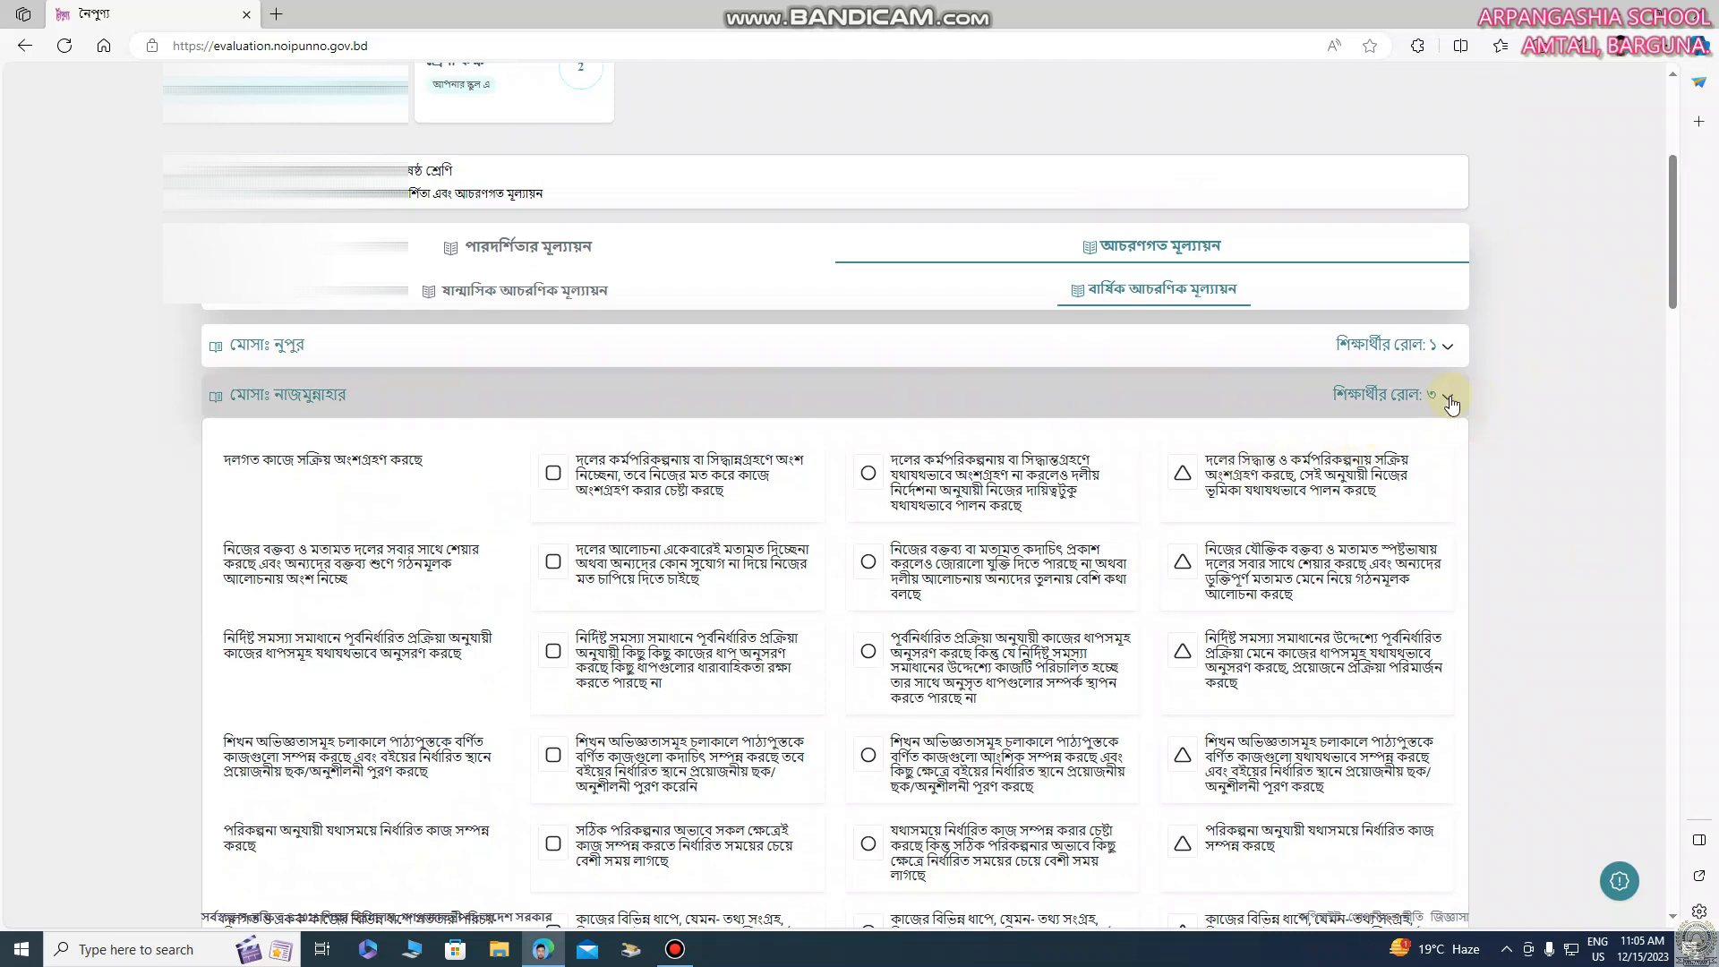
left_click_drag(1677, 267, 1679, 424)
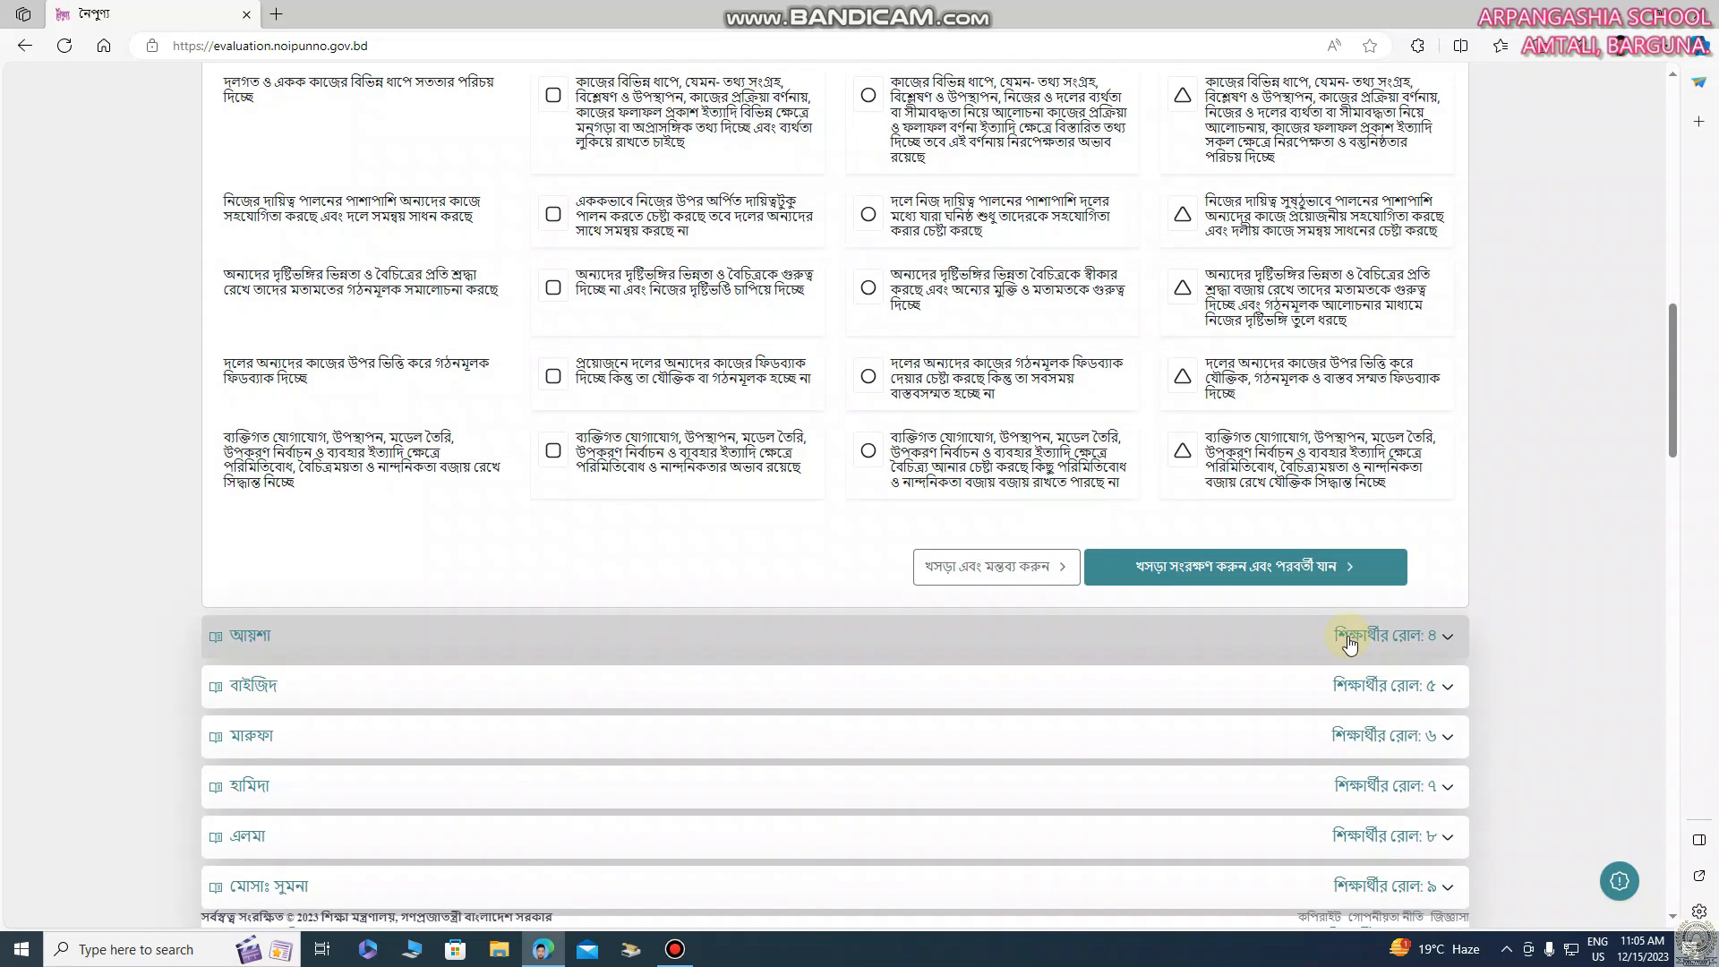
left_click_drag(1673, 416, 1700, 320)
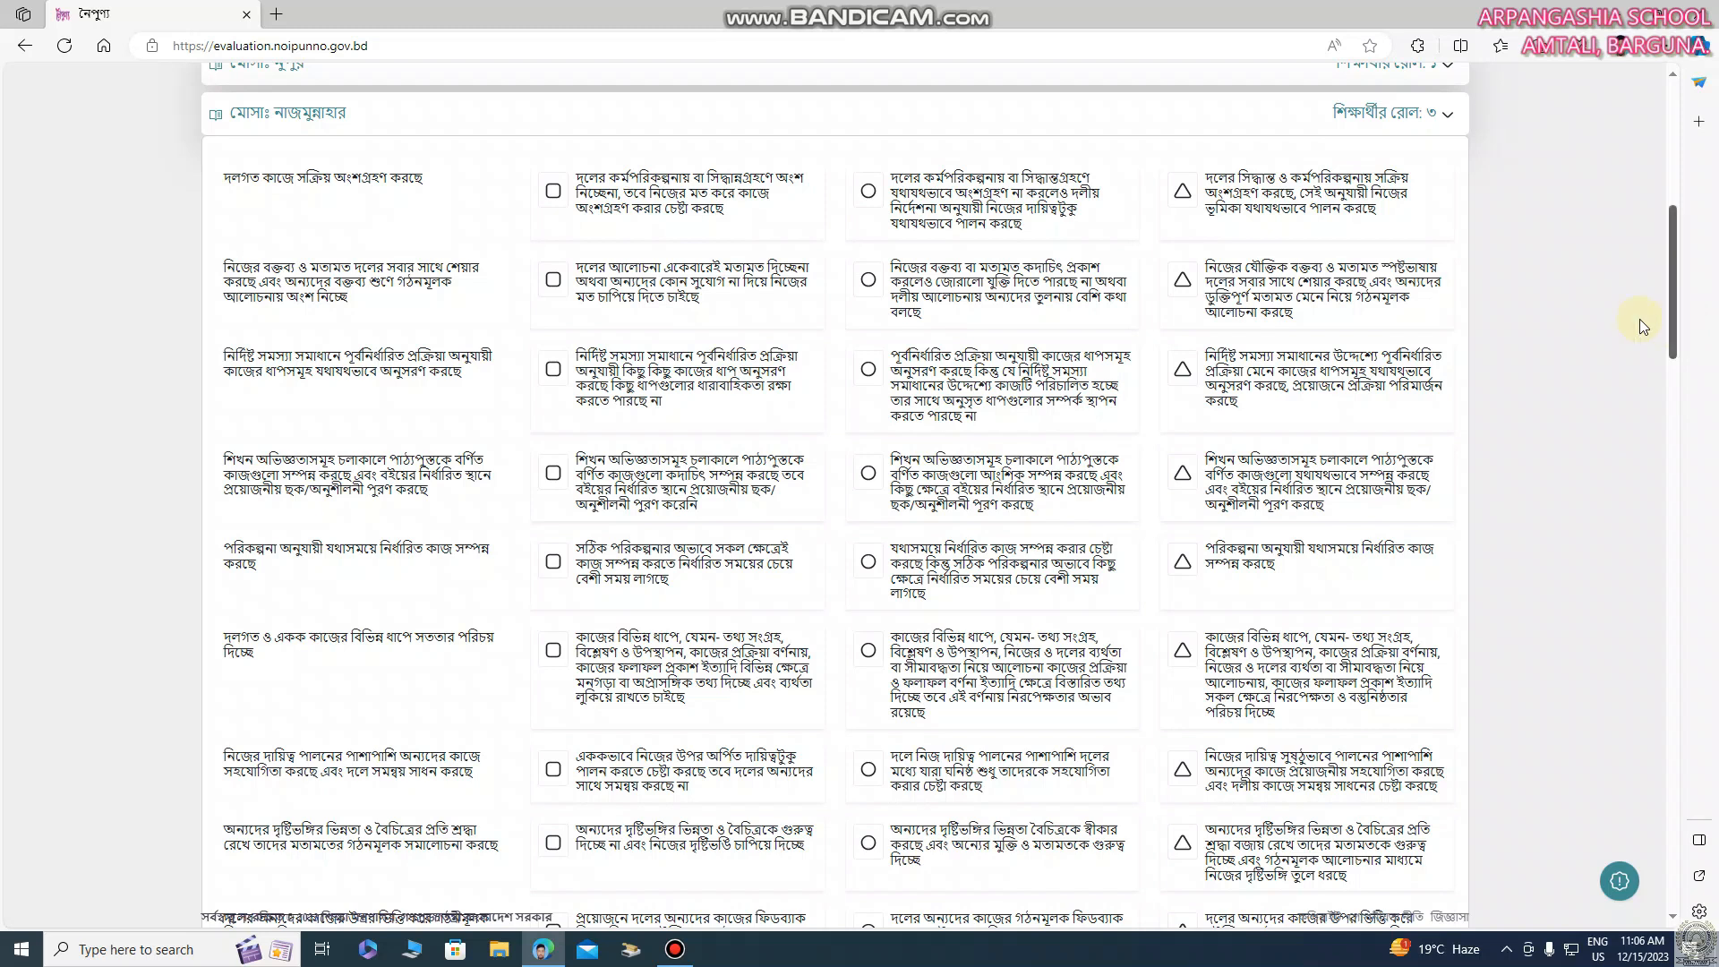
left_click(1187, 209)
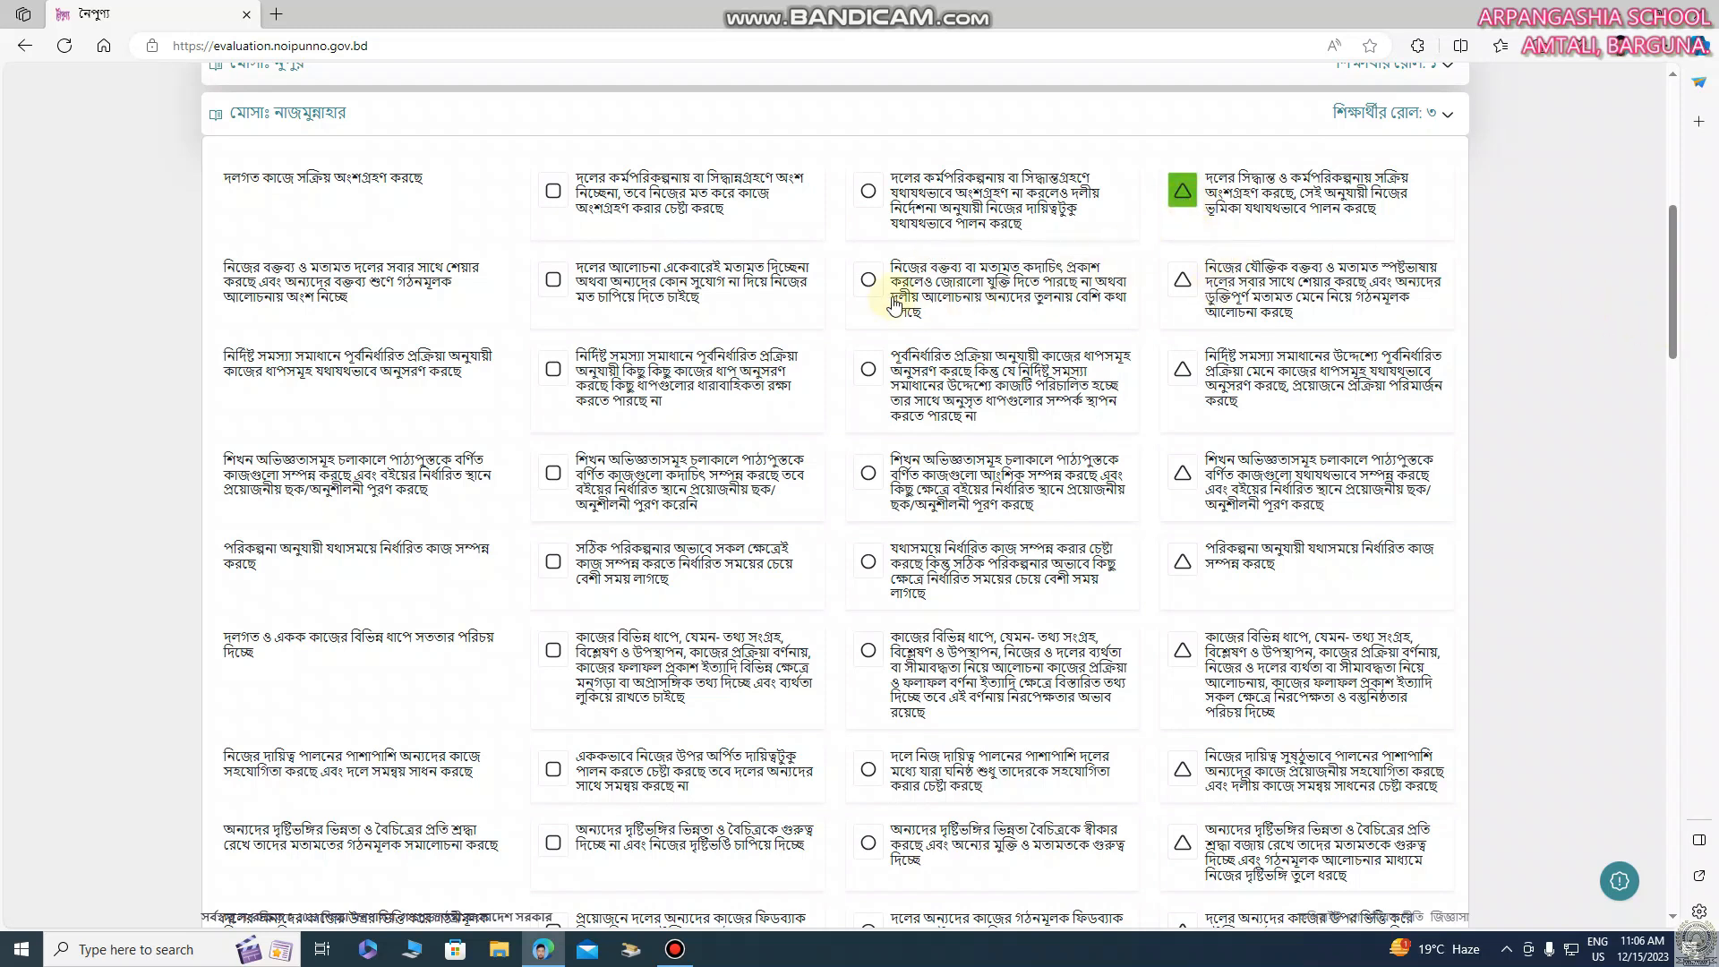
left_click(868, 281)
left_click(870, 369)
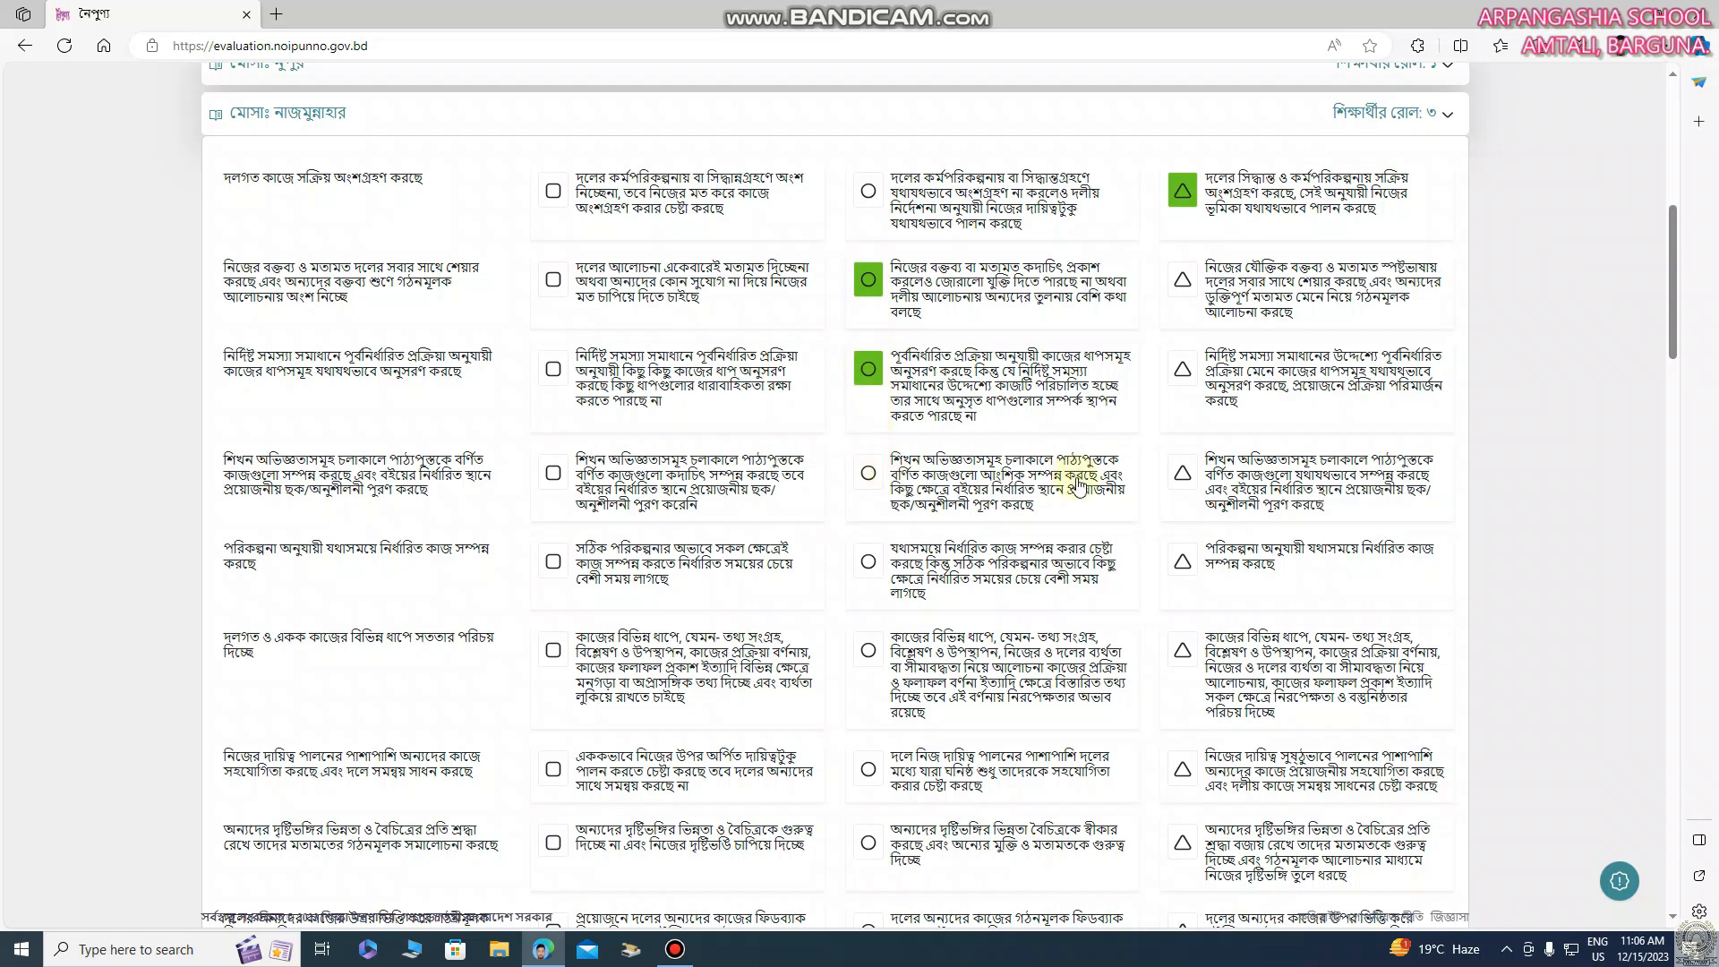
left_click(1184, 559)
left_click(1183, 651)
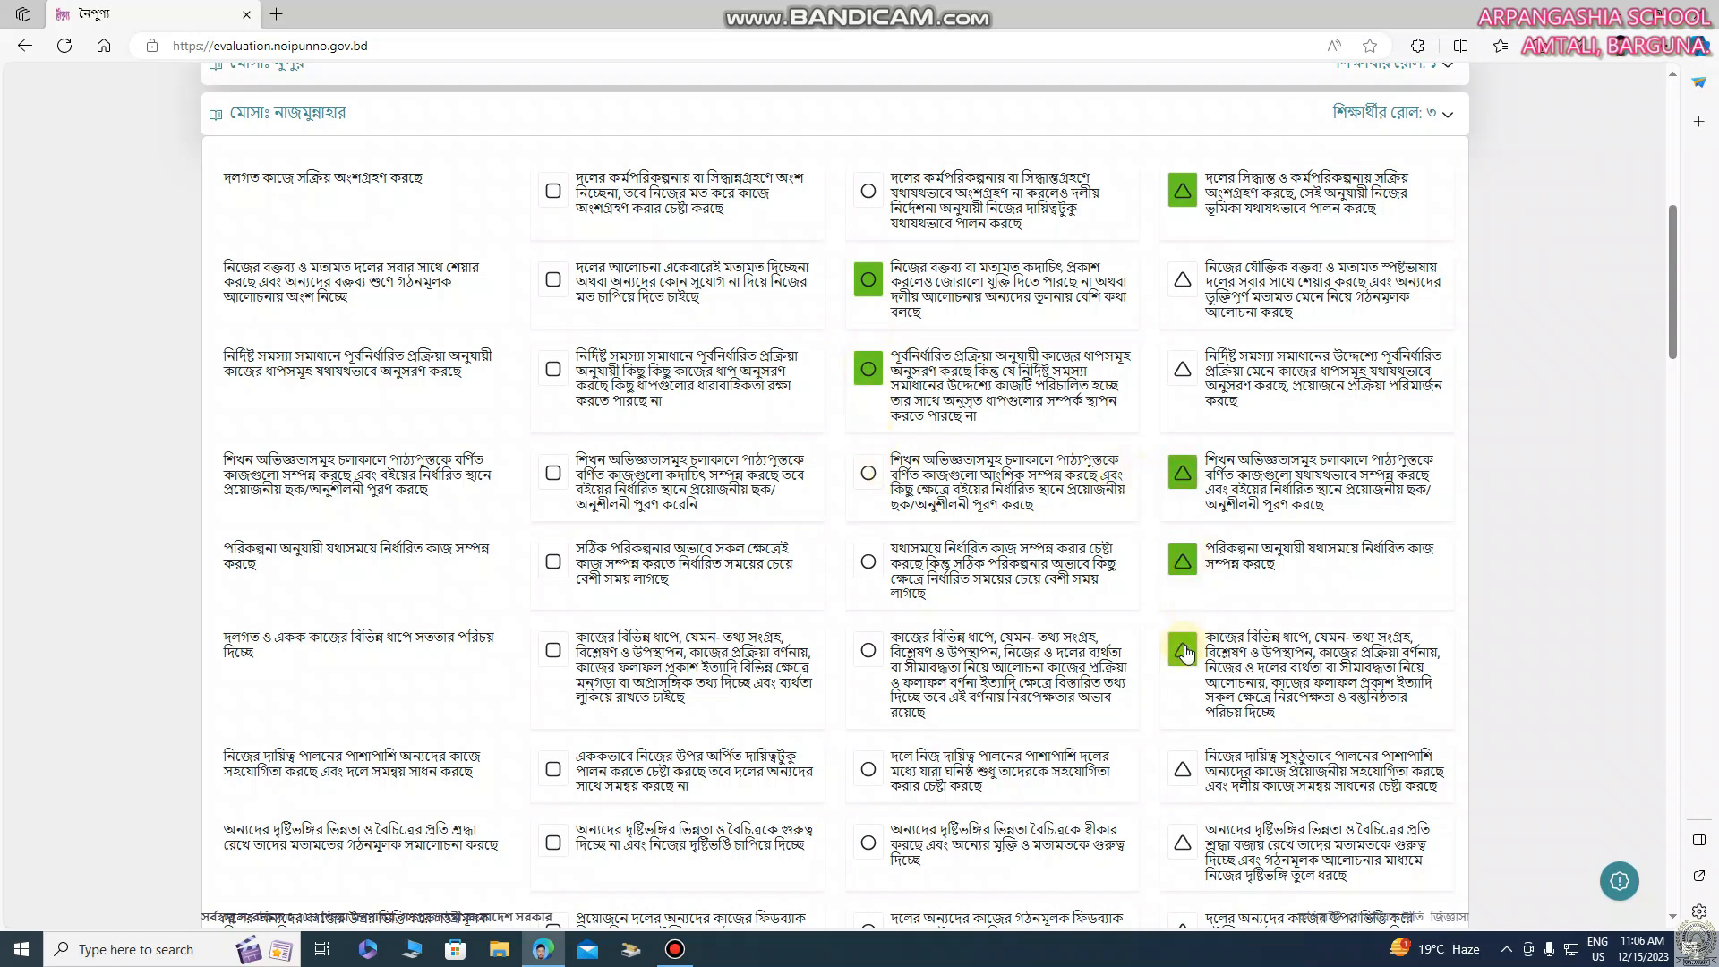
Rate the second student's last four indicators circle, square, circle, triangle, and save the draft to continue to the next student
left_click(872, 773)
left_click(553, 843)
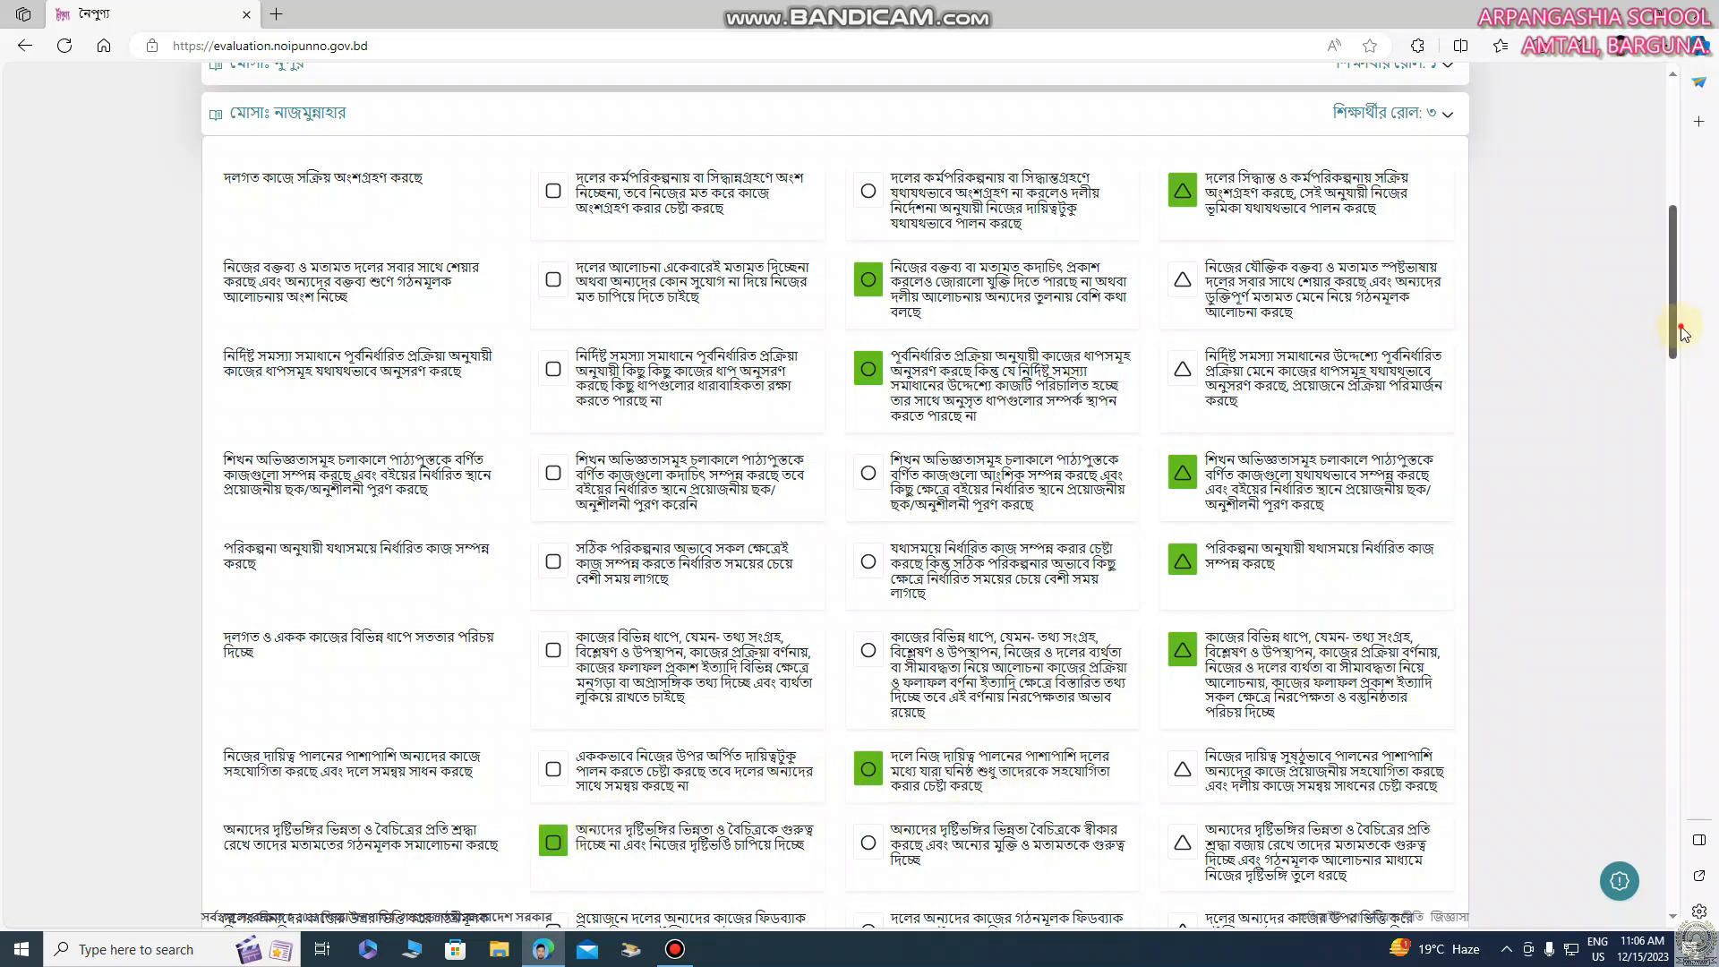
left_click_drag(1672, 330, 1674, 385)
left_click(873, 598)
left_click(1181, 667)
left_click(1279, 779)
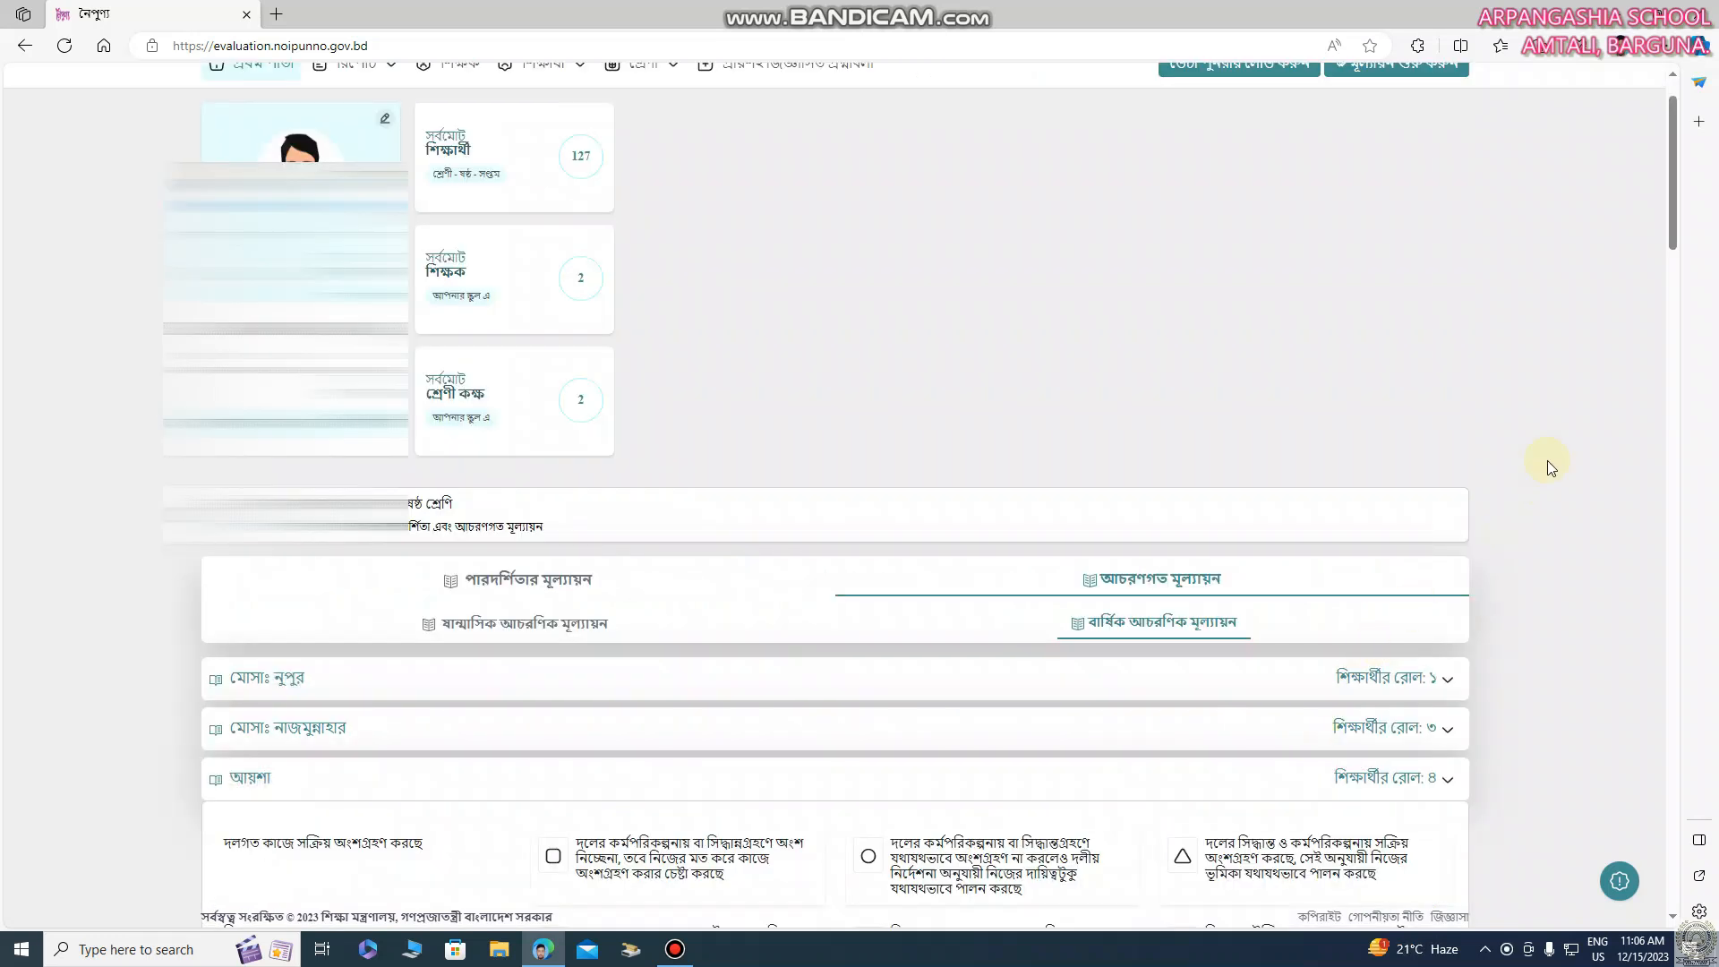
Rate the second-to-last student's first six behavioural indicators square, circle, triangle, square, circle, triangle
scroll(1665, 260, "down", 3)
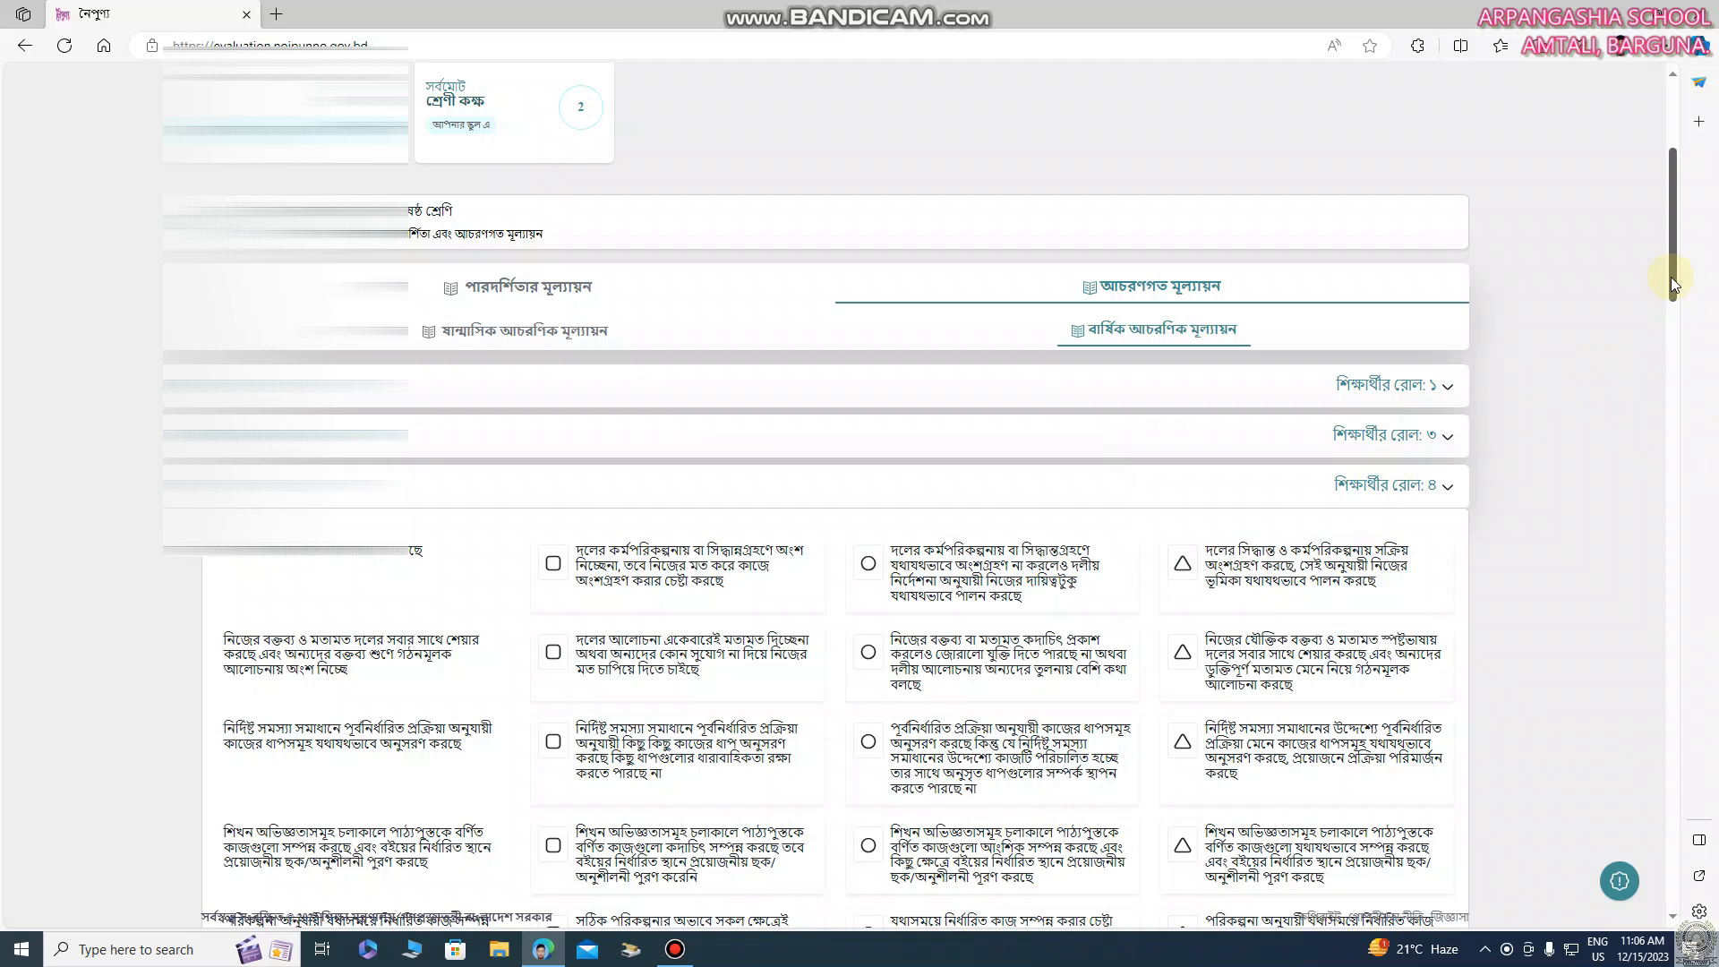
left_click_drag(1671, 278, 1670, 285)
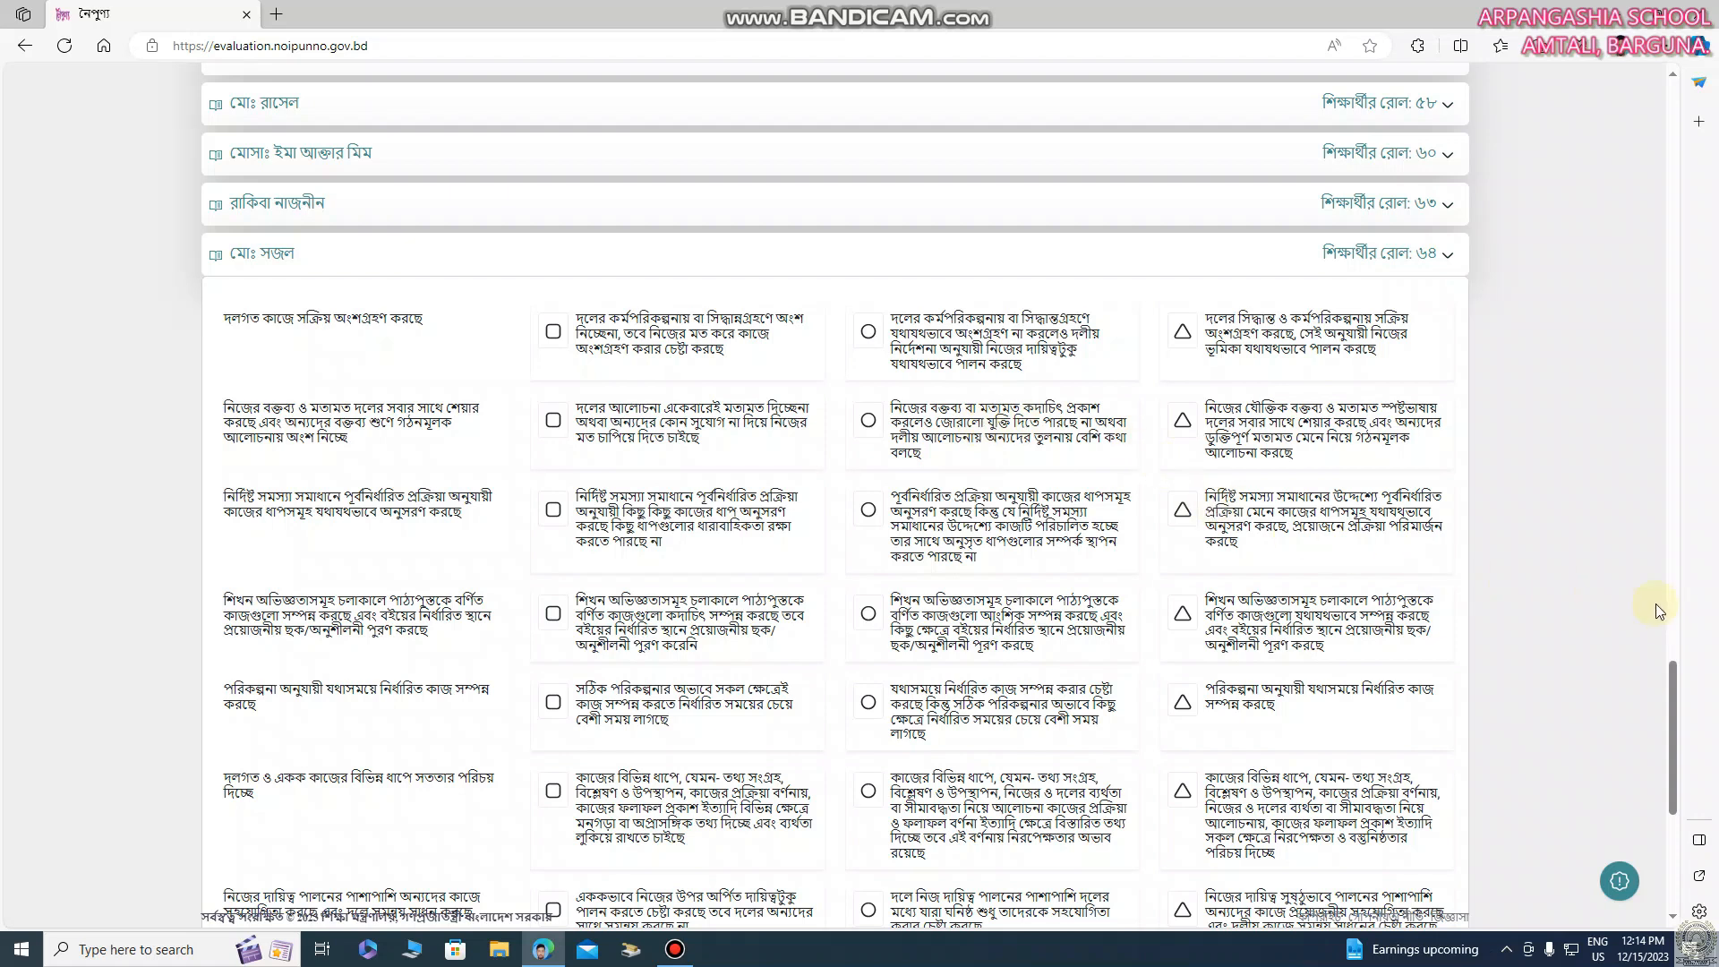
left_click_drag(1669, 669, 1674, 689)
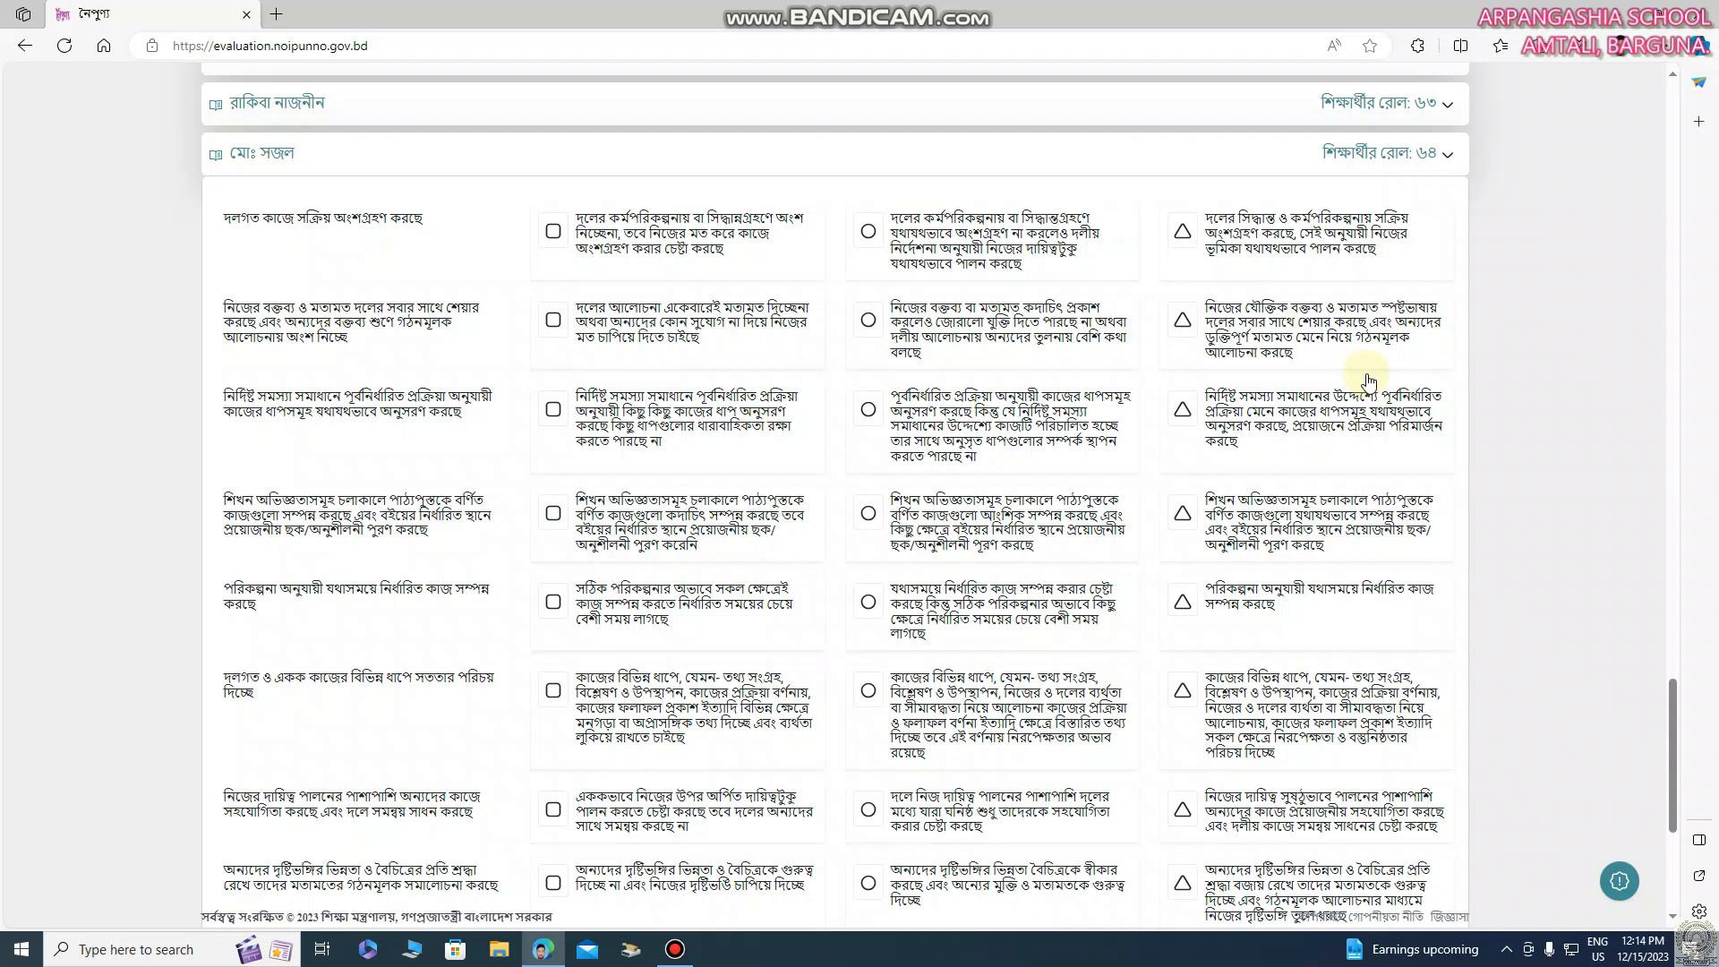
left_click(555, 235)
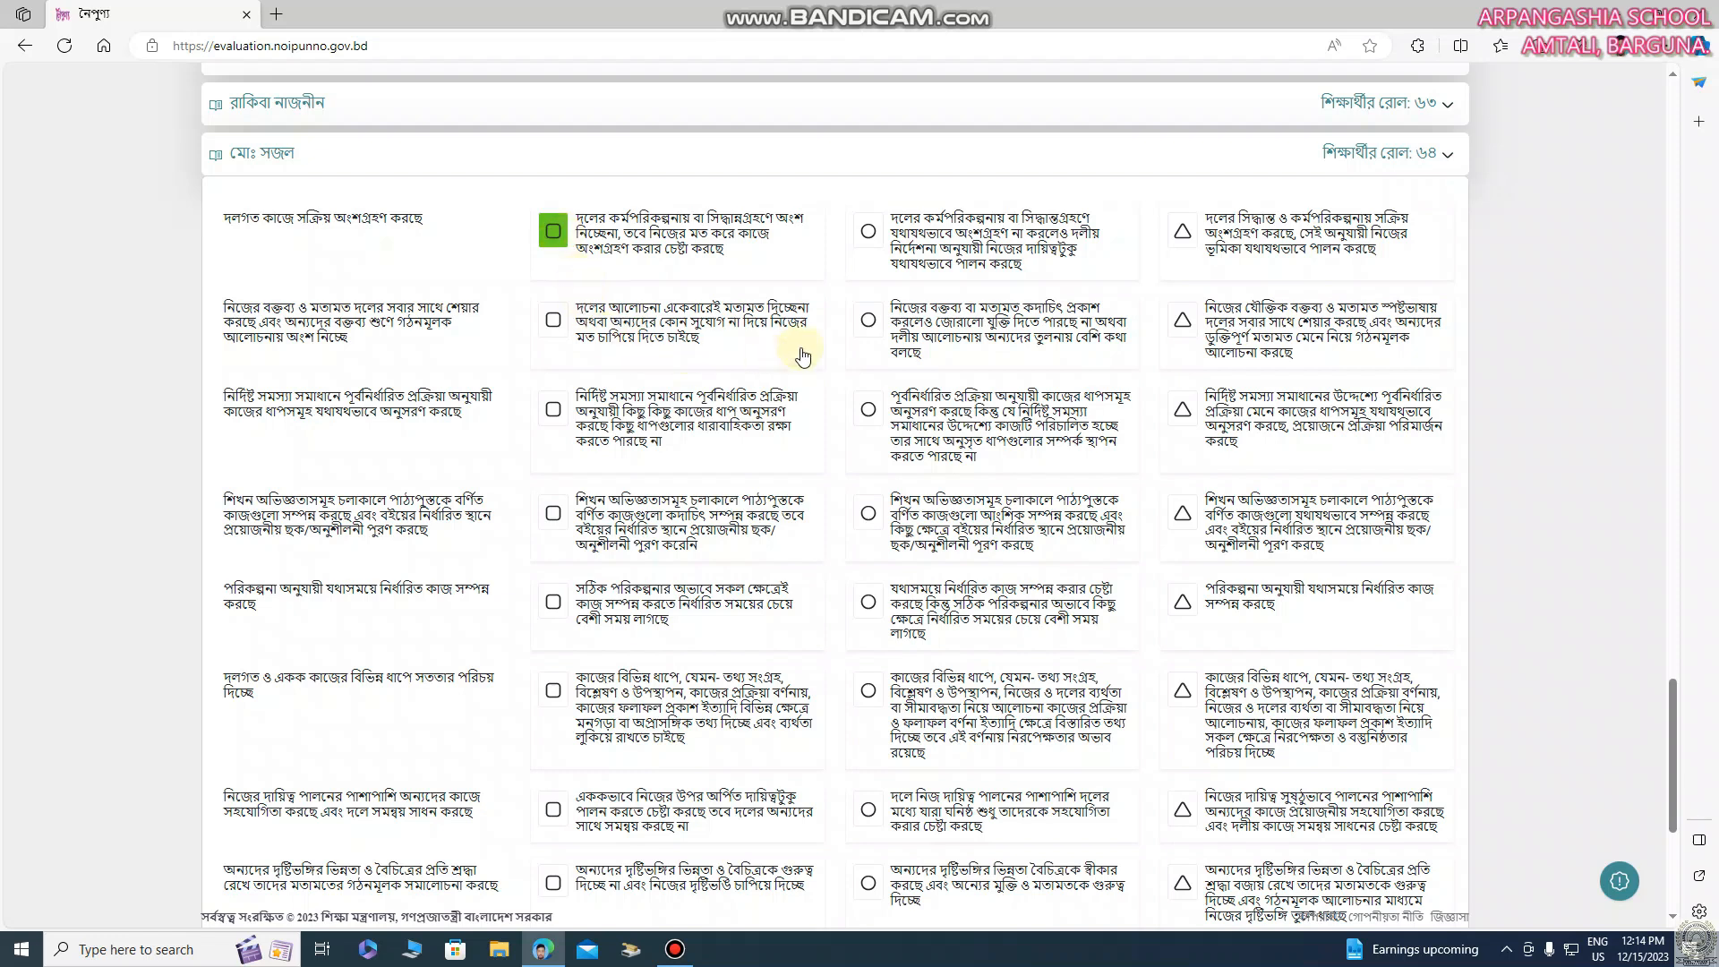
left_click(867, 323)
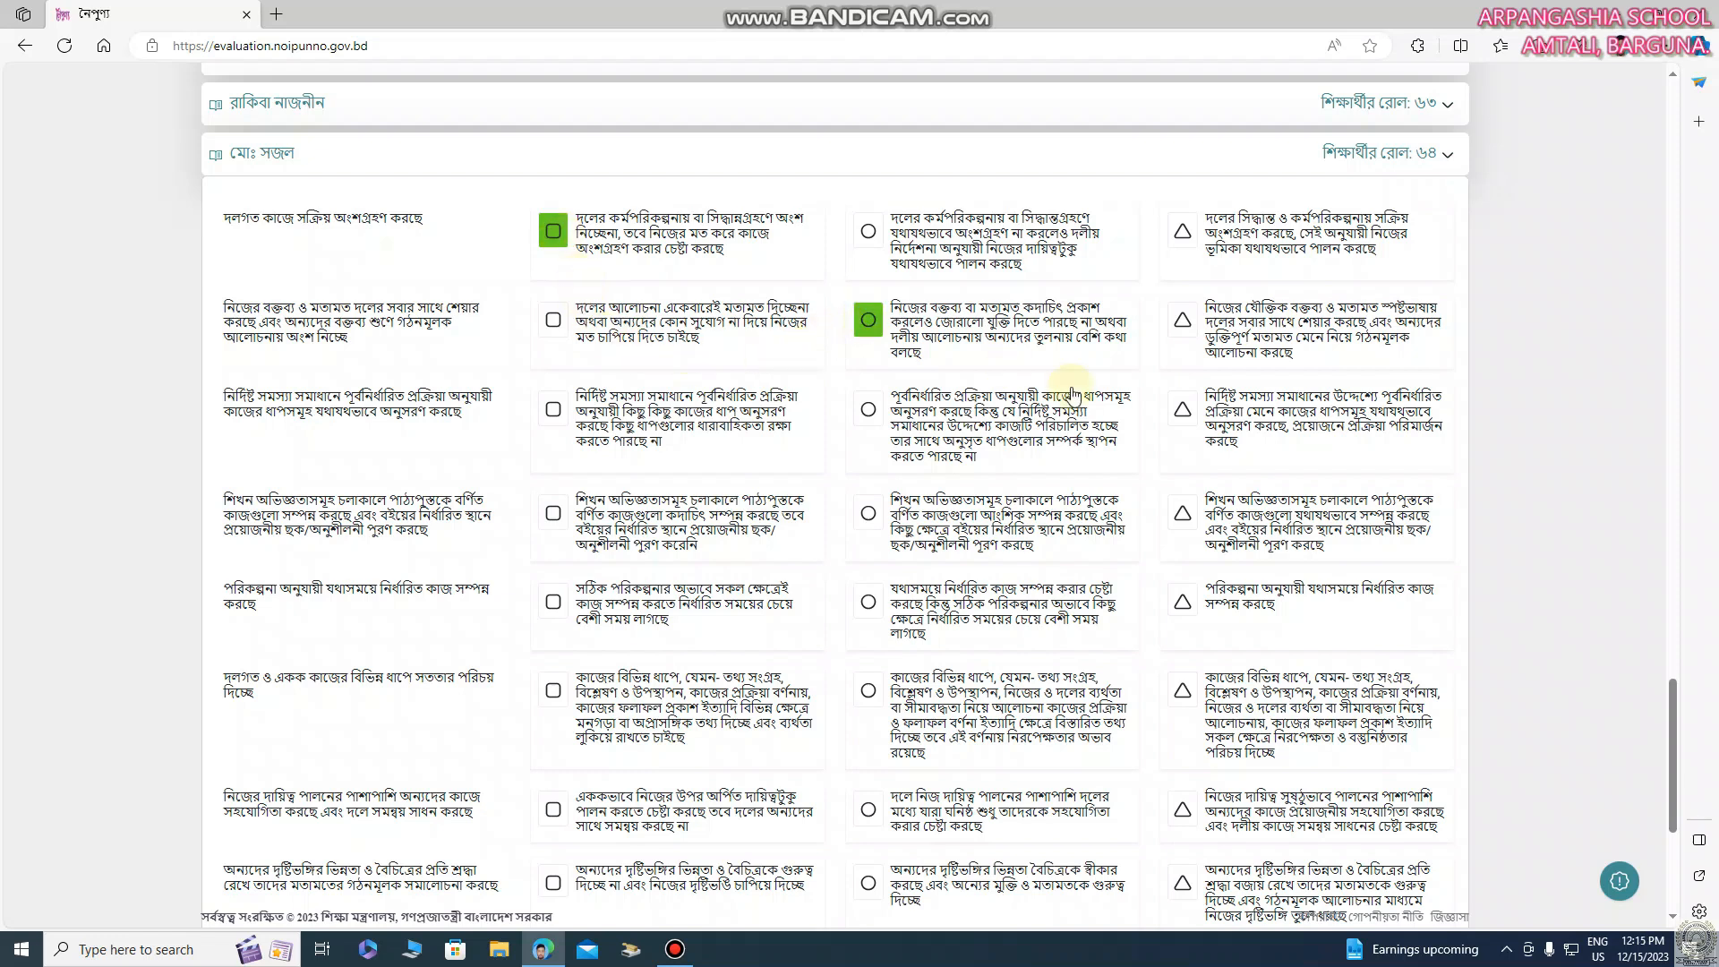
left_click(1182, 413)
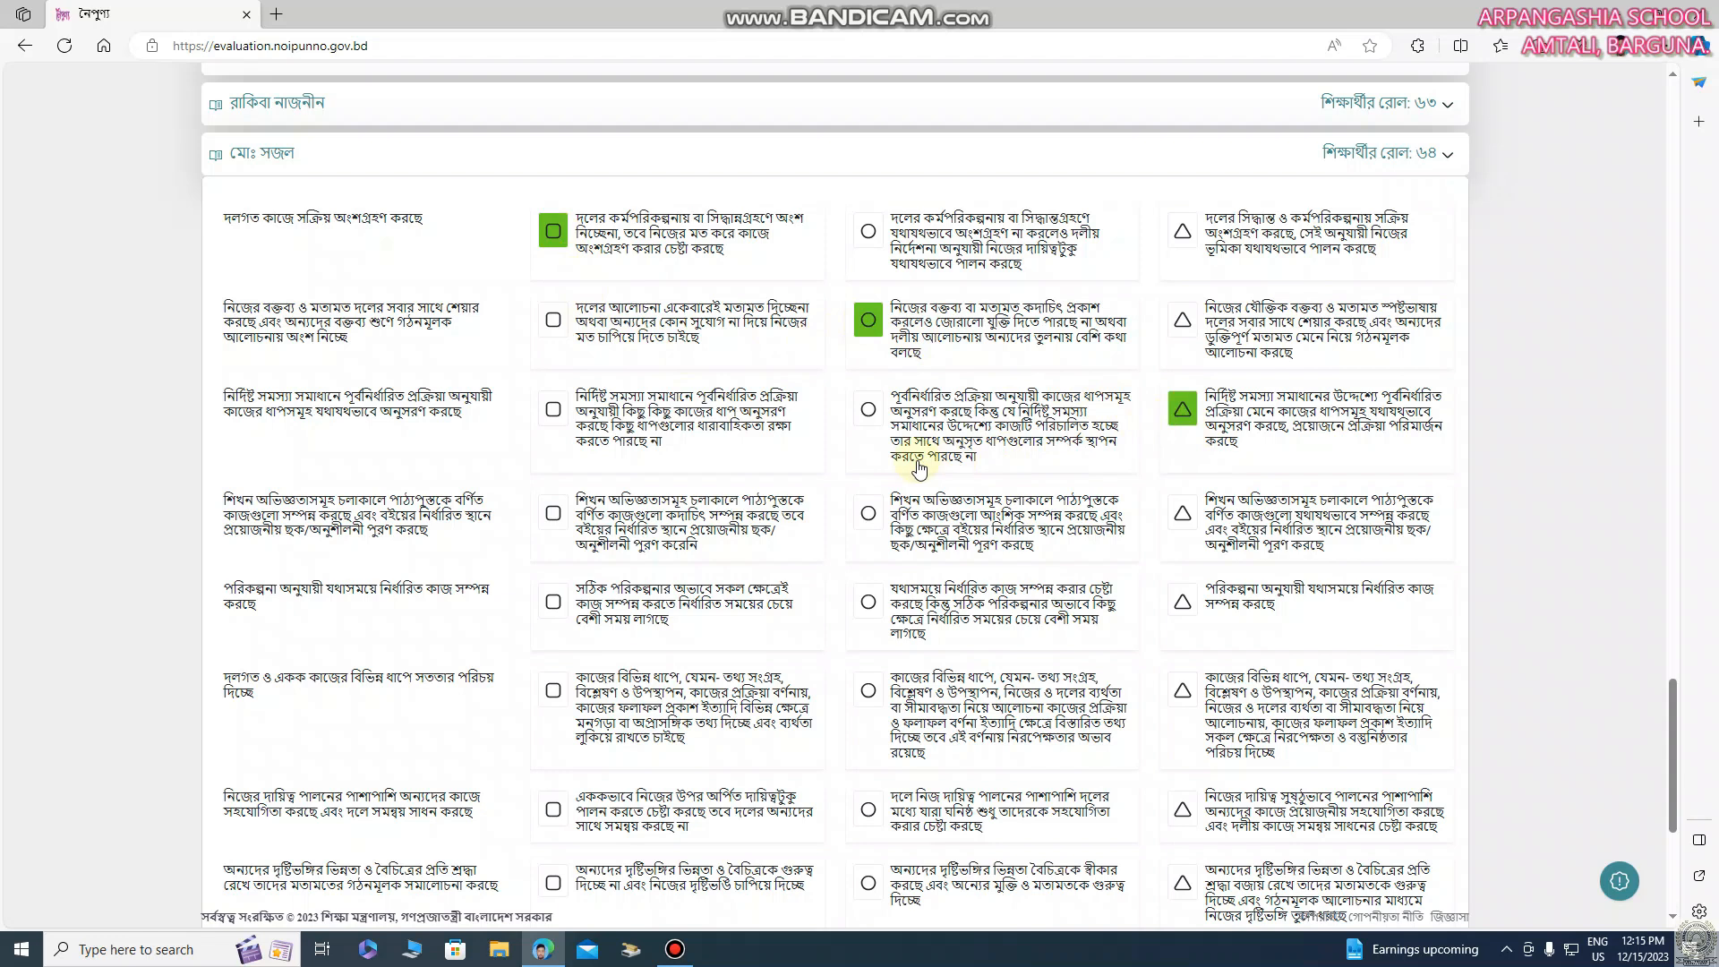
left_click(553, 512)
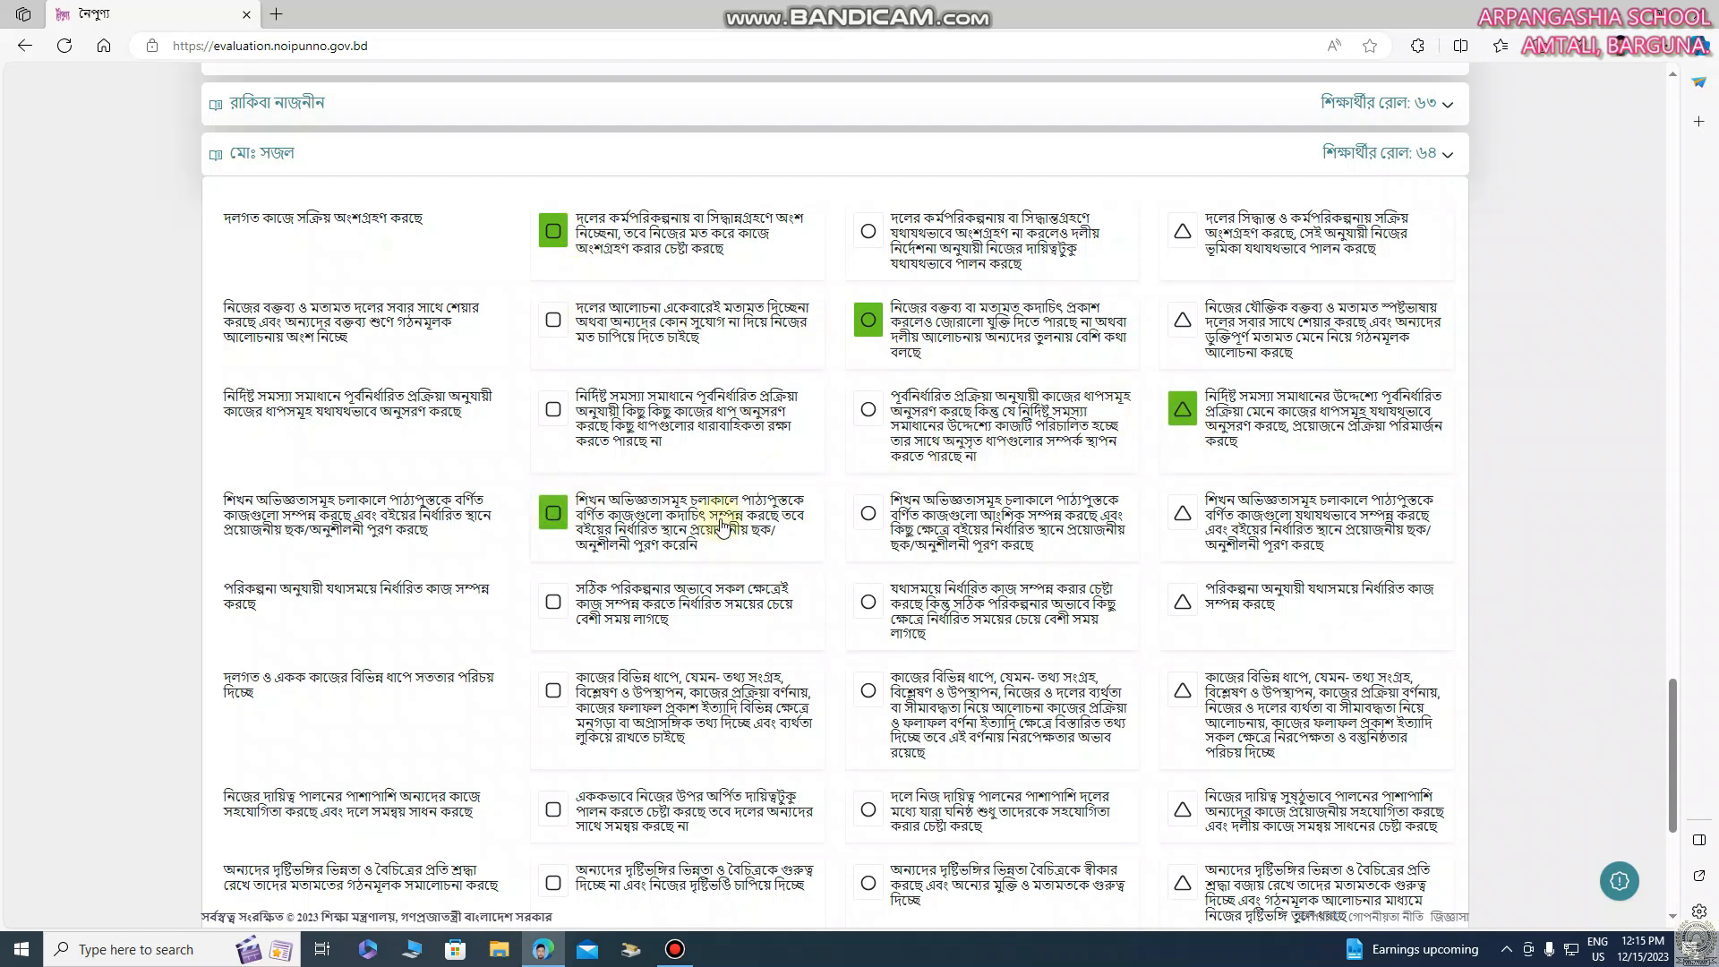
left_click(870, 600)
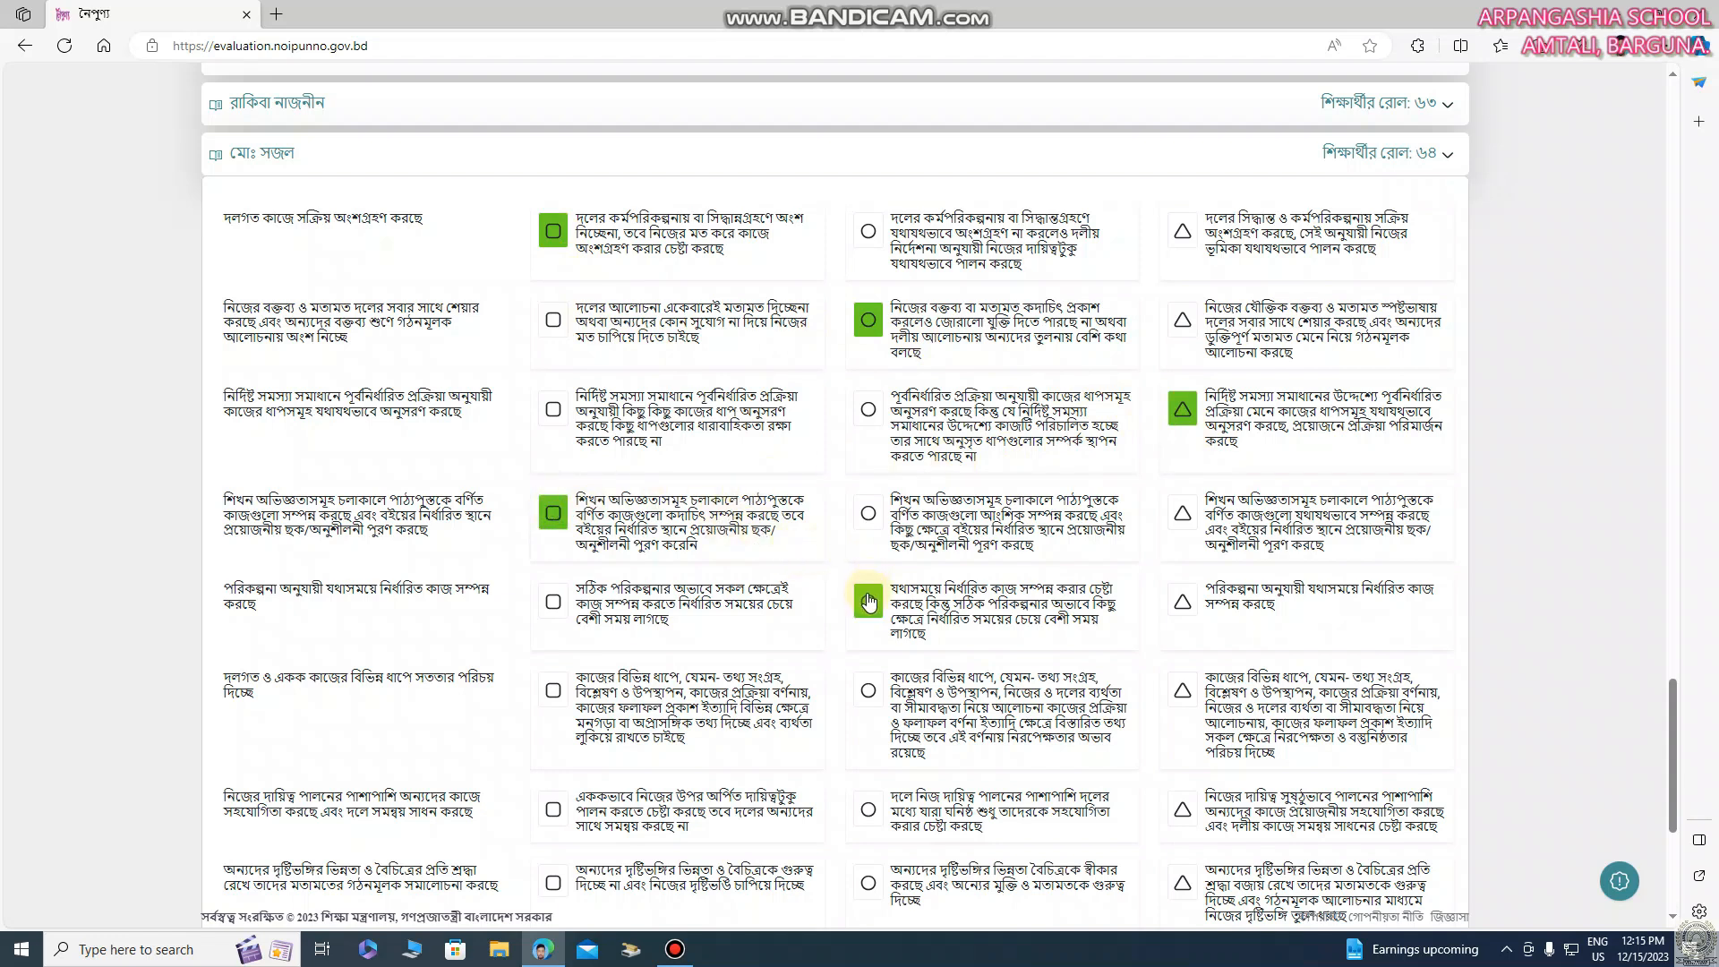
left_click(1181, 690)
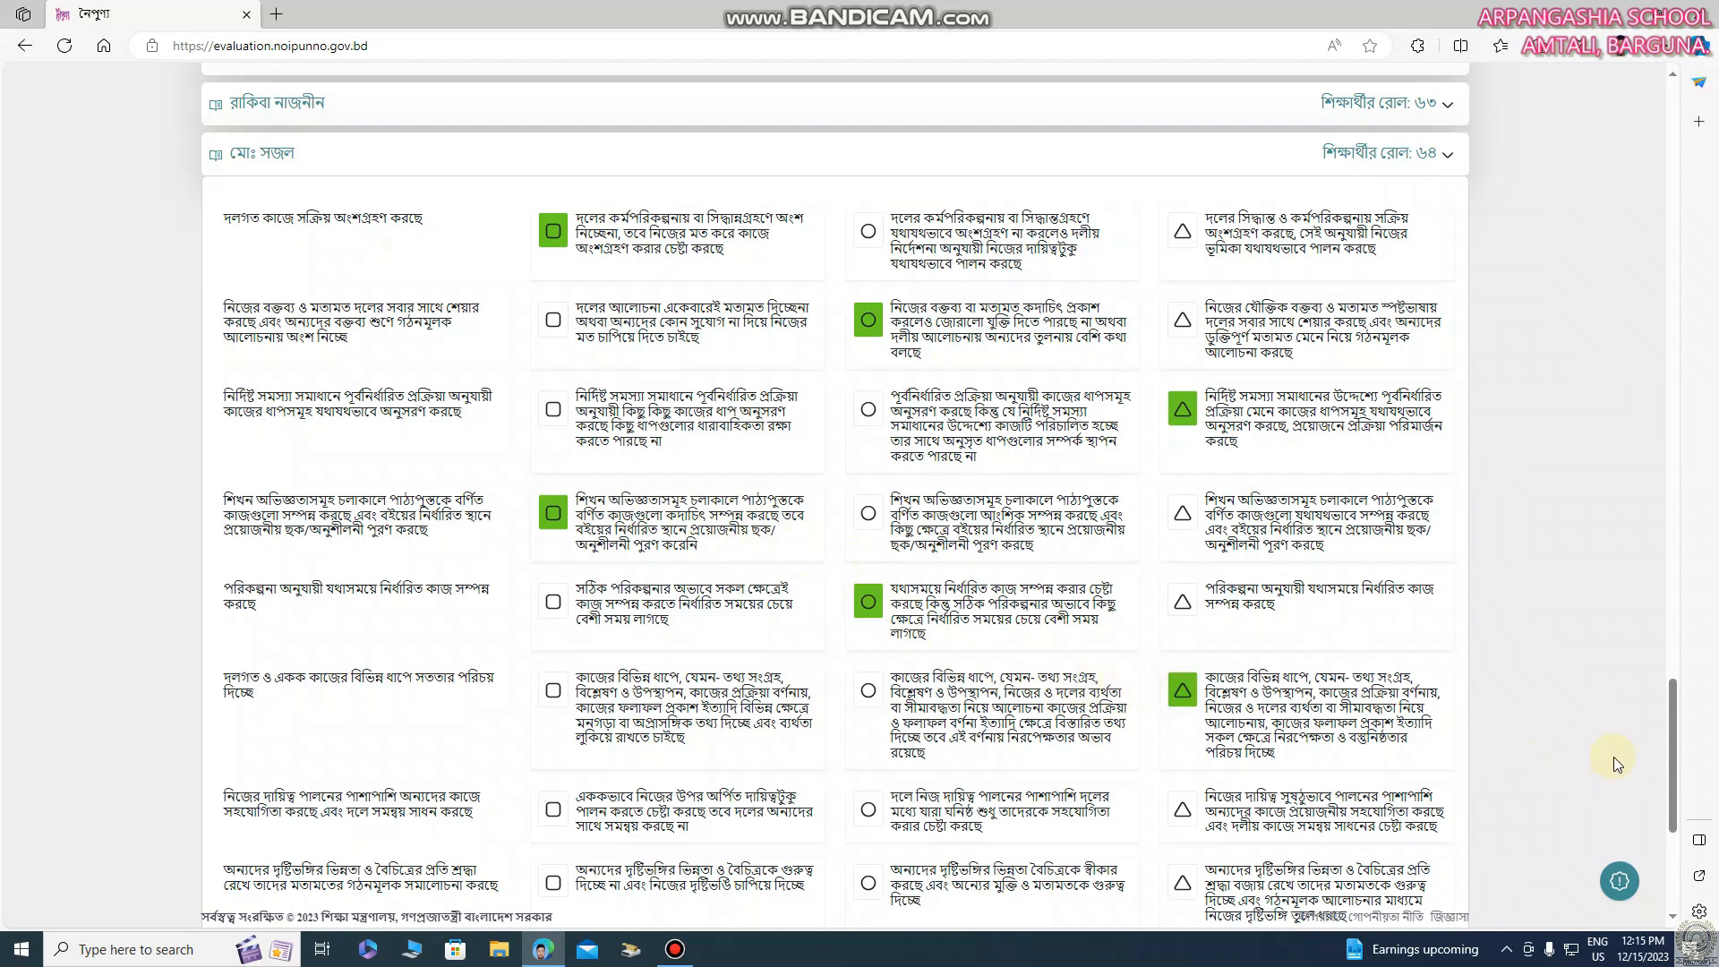
Rate the second-to-last student's final four indicators circle, triangle, circle, circle, and save the draft to continue to the last student
left_click_drag(1673, 714, 1672, 772)
scroll(1656, 771, "down", 2)
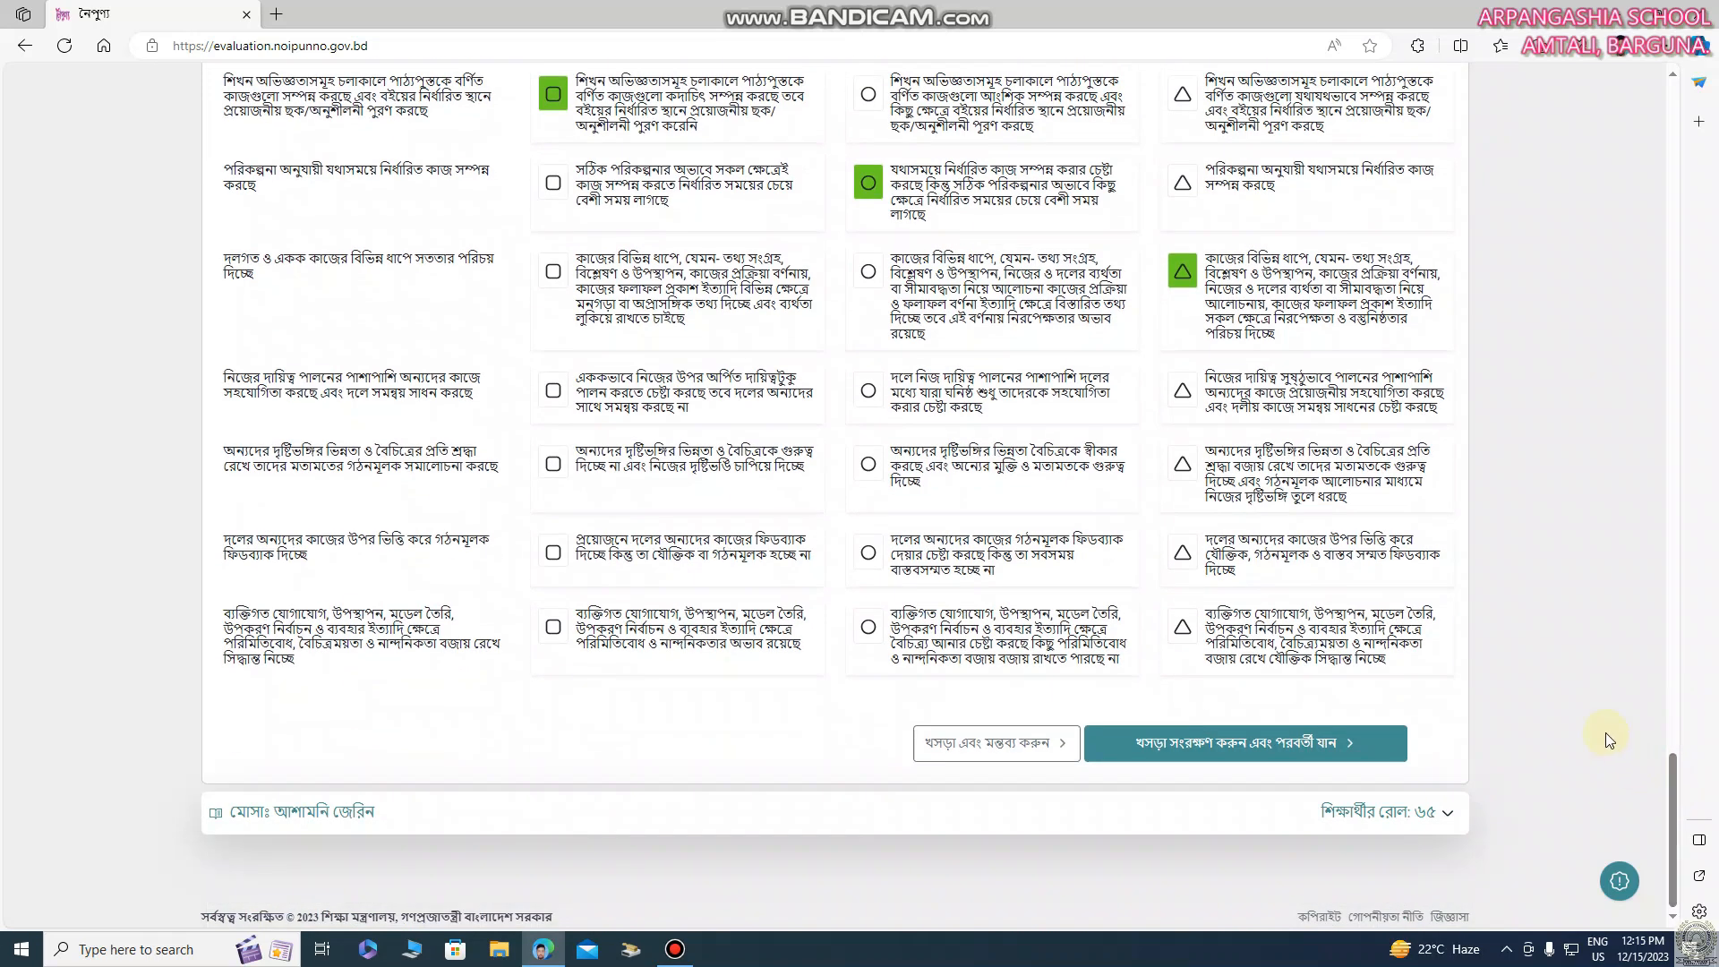
left_click(874, 399)
left_click(1180, 473)
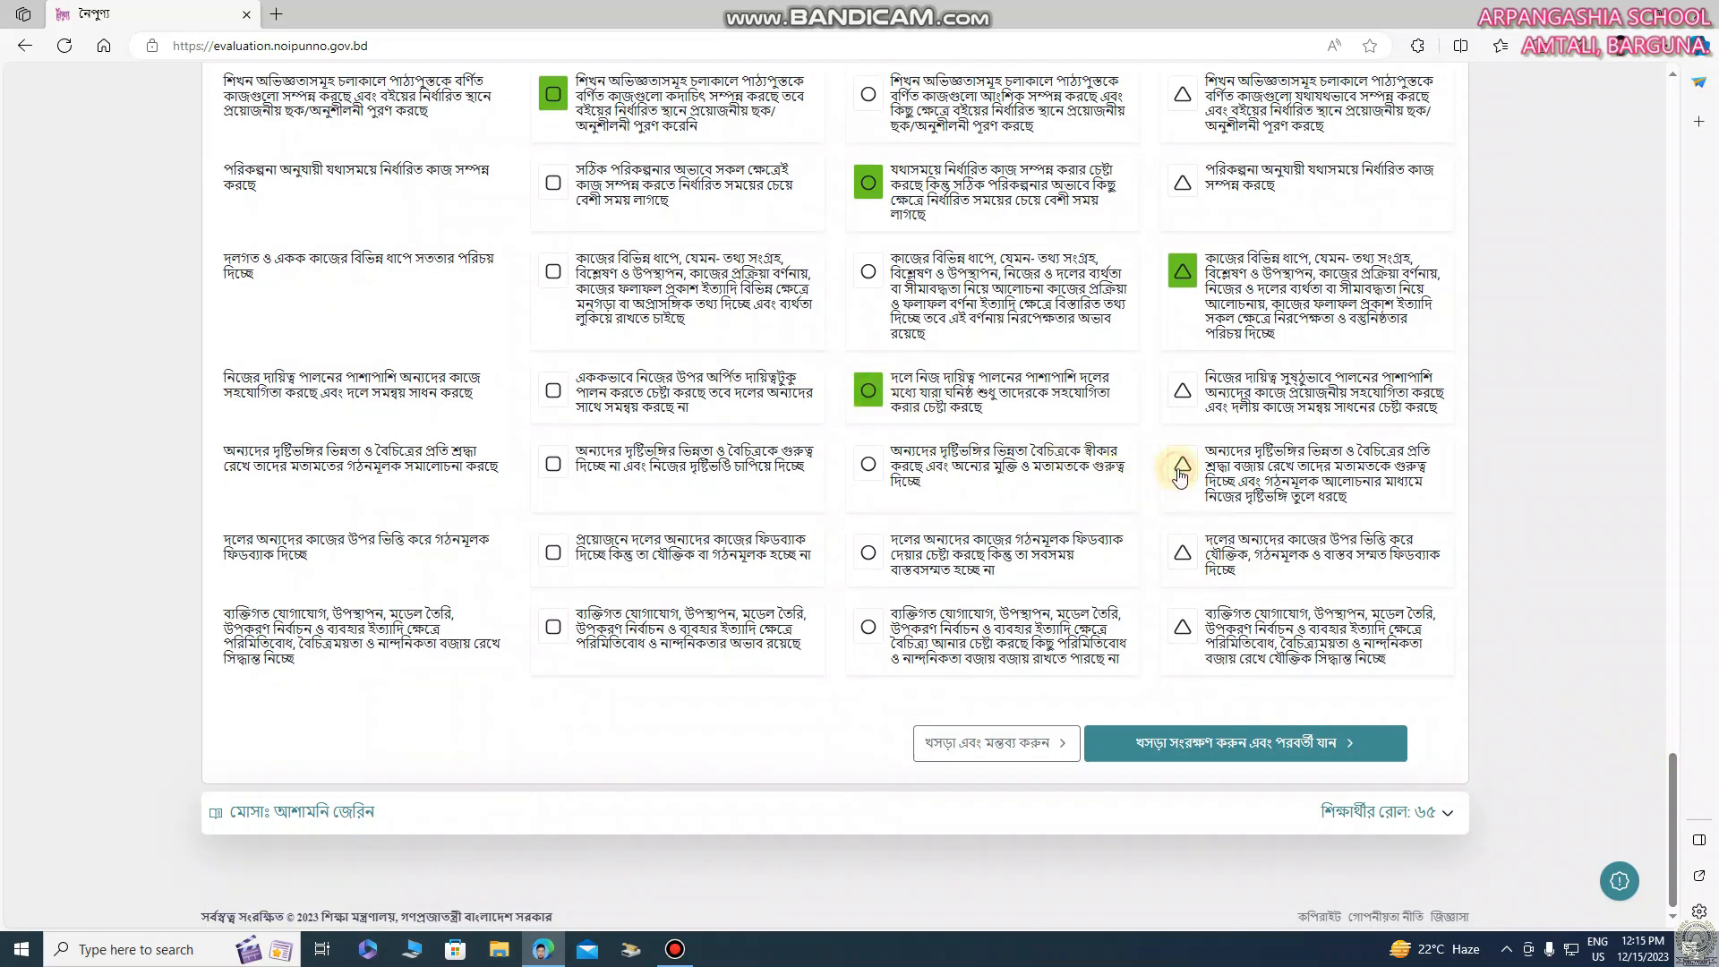
left_click(872, 555)
left_click(871, 629)
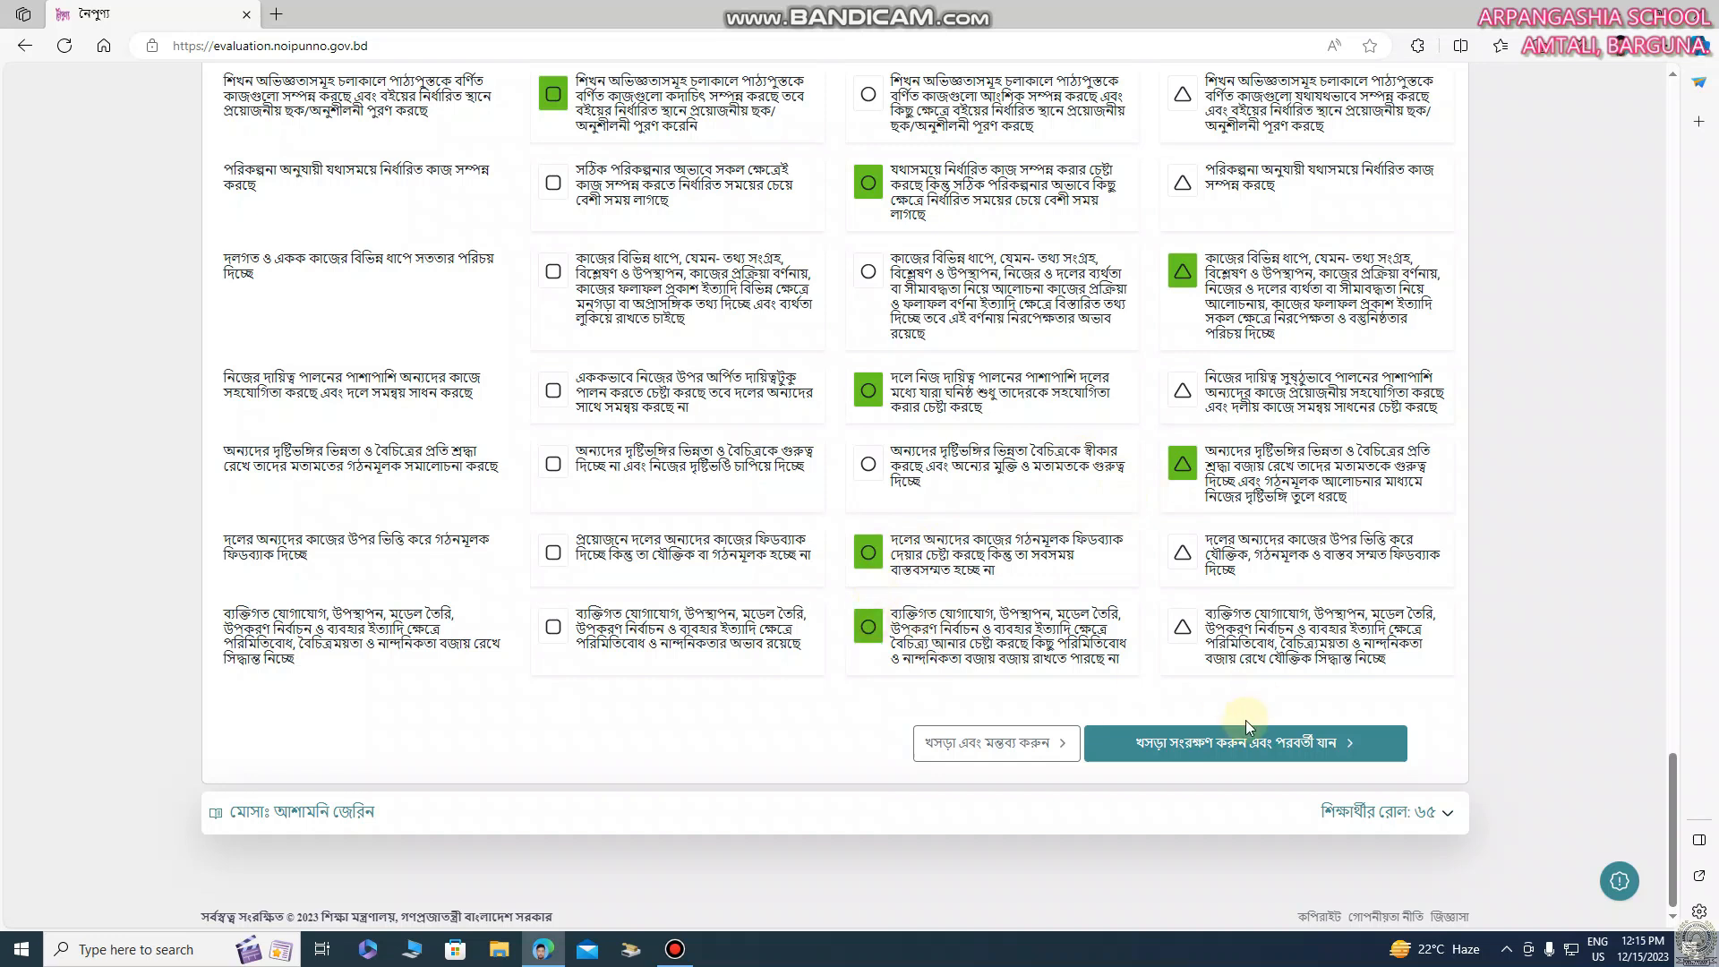
left_click(1234, 743)
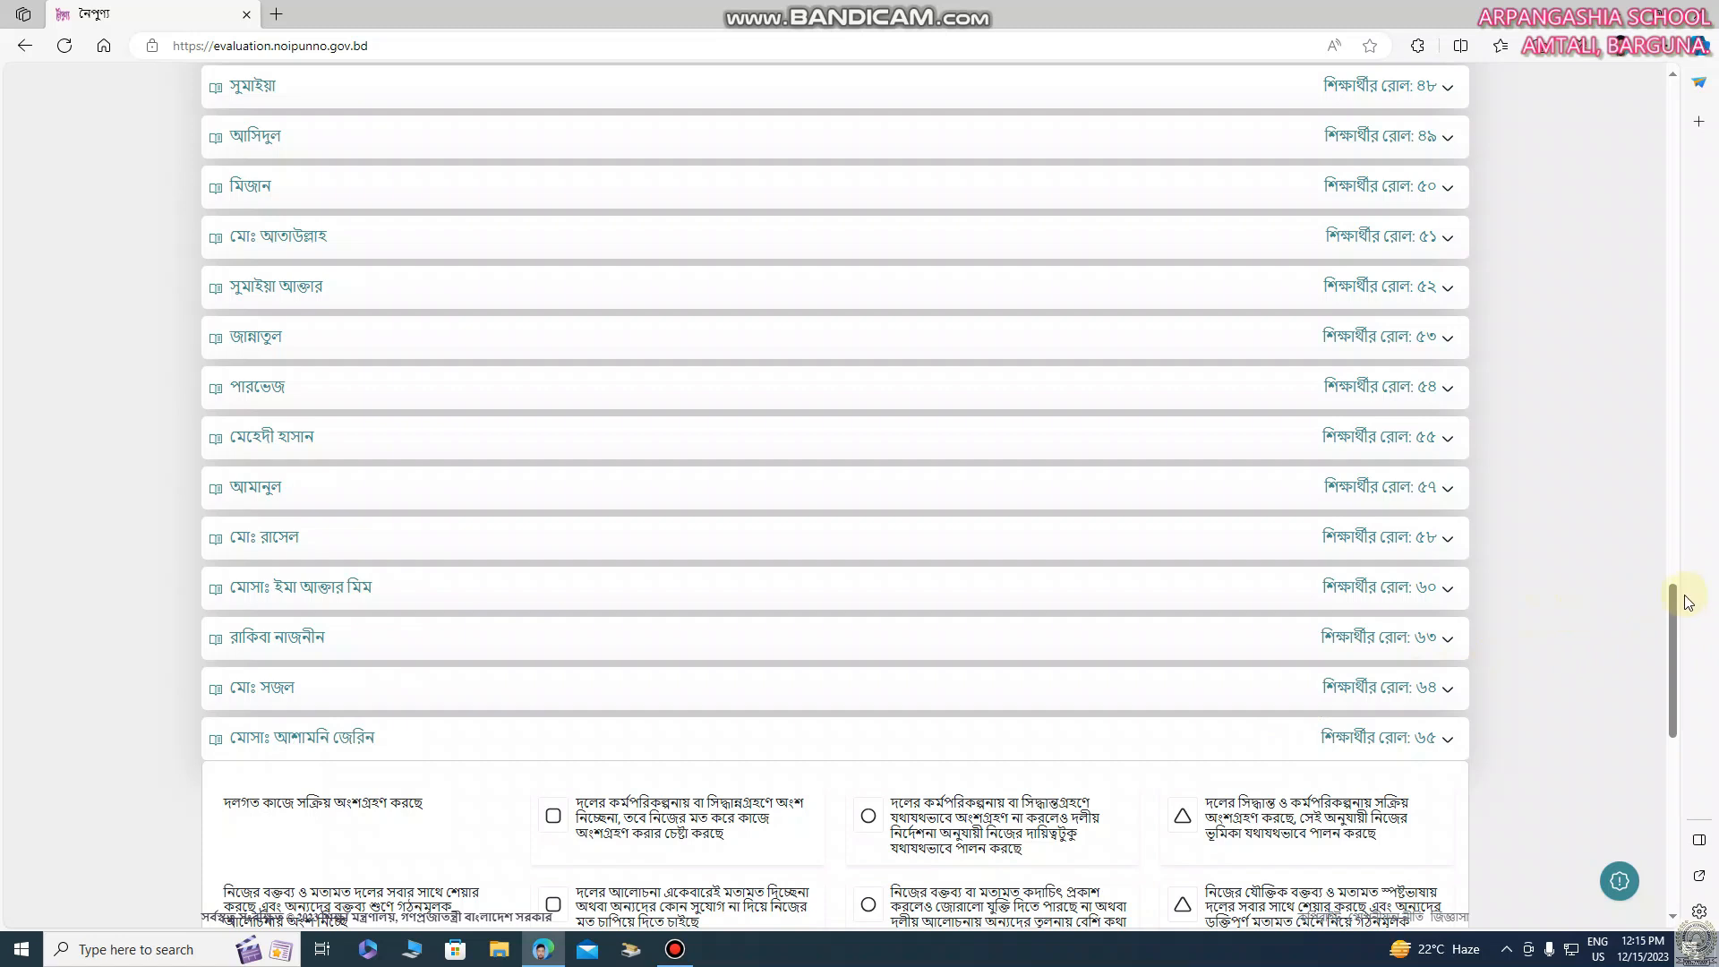
Rate the last student's first six indicators circle, circle, square, square, triangle, circle
left_click_drag(1675, 602, 1696, 697)
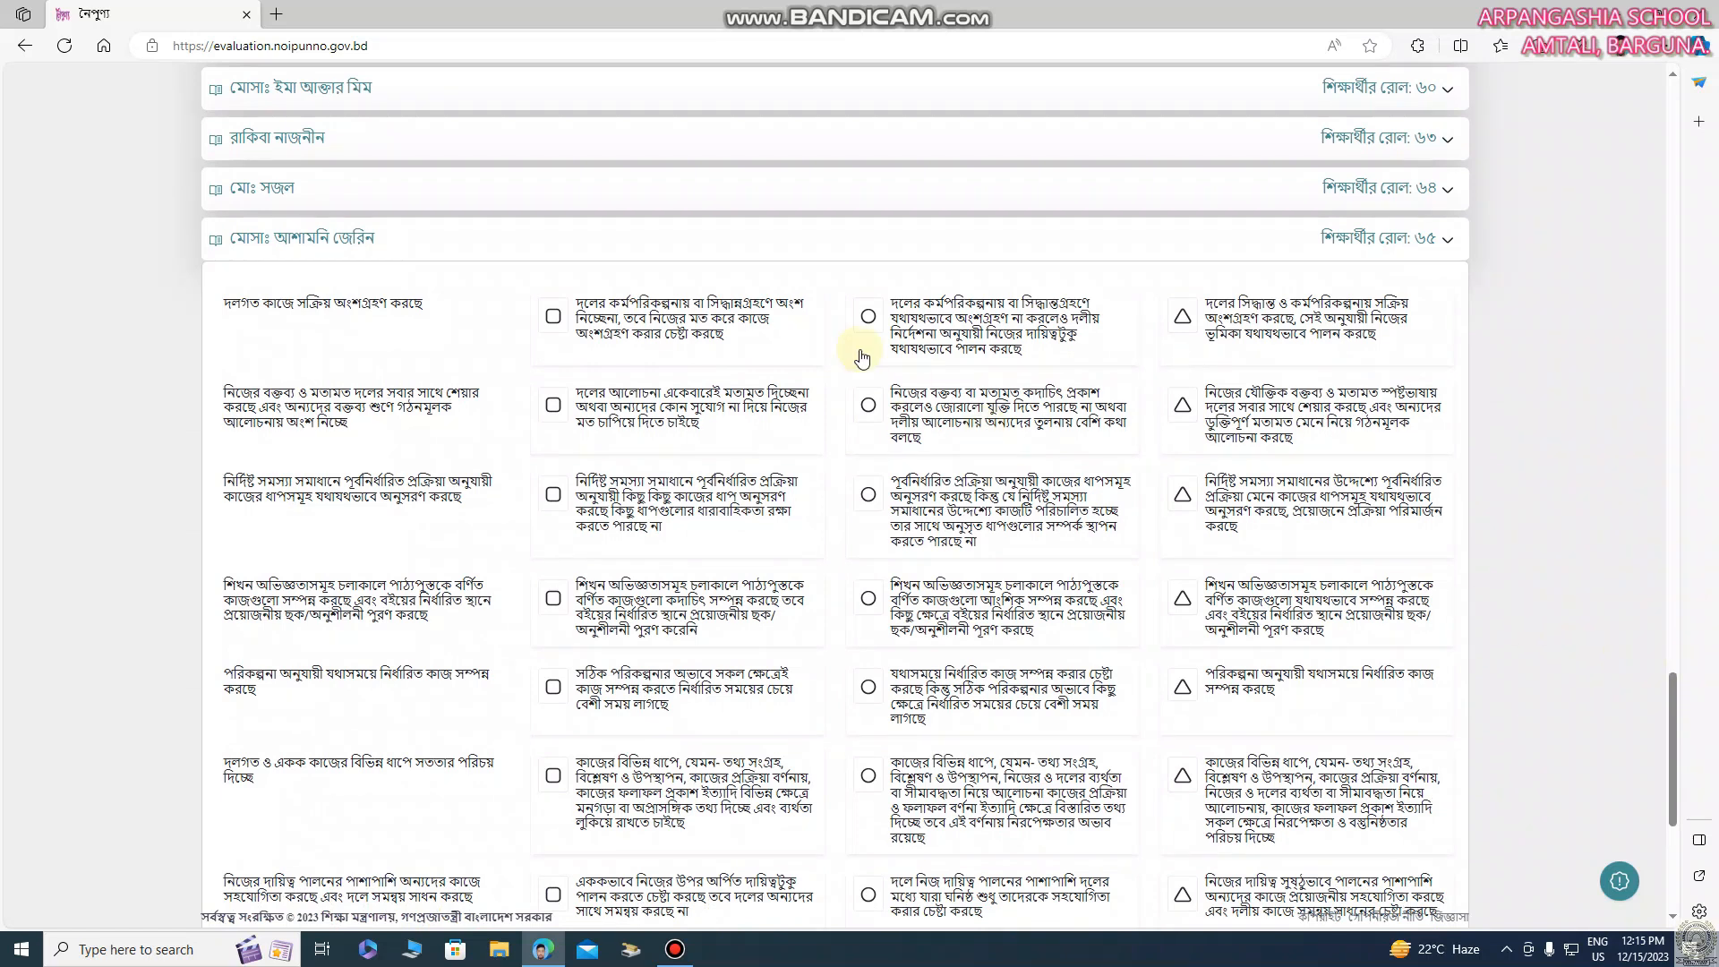
left_click(865, 320)
left_click(871, 405)
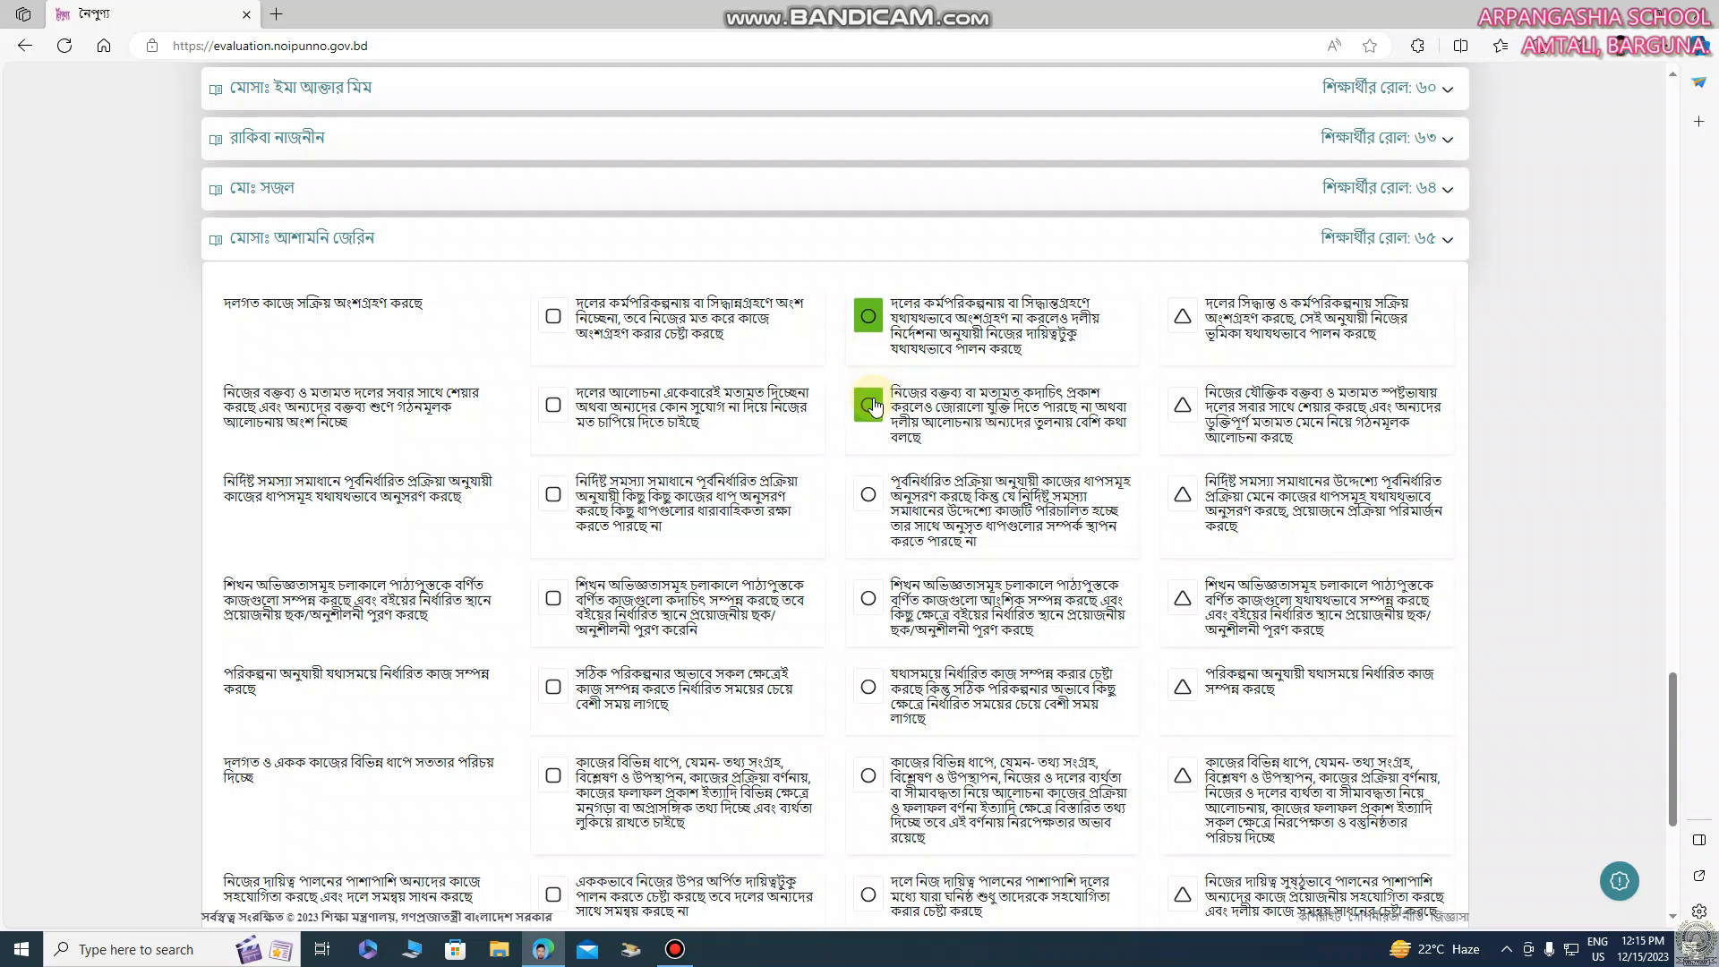
left_click(550, 605)
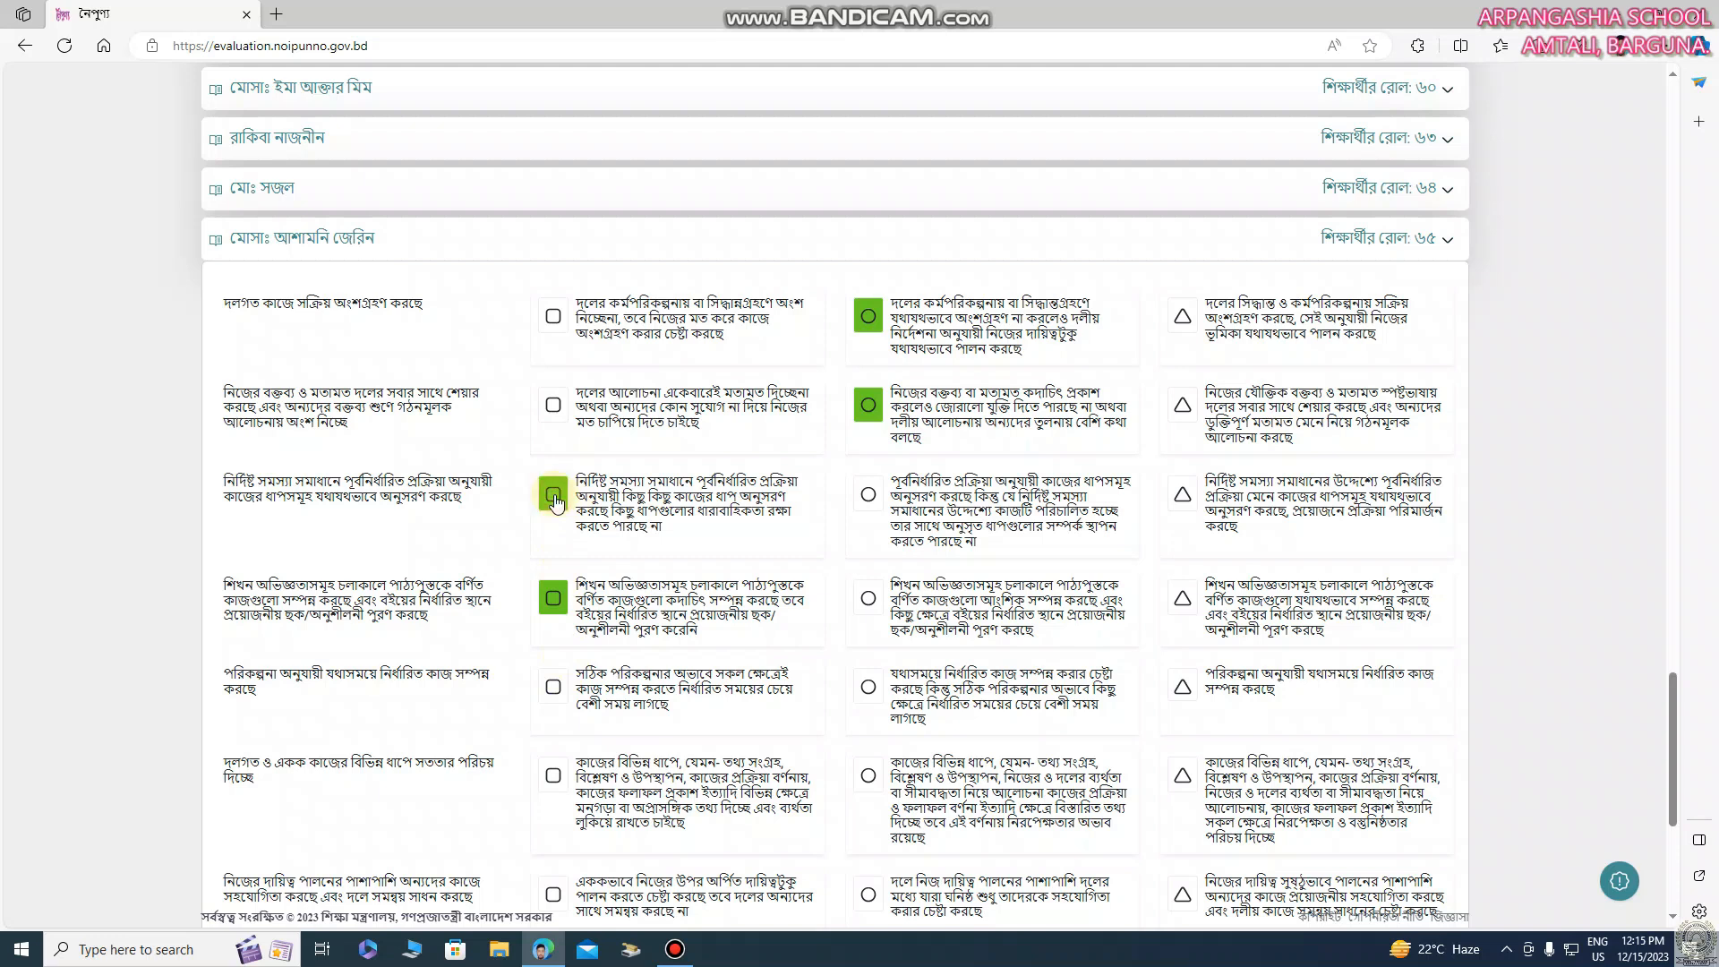
left_click(1182, 688)
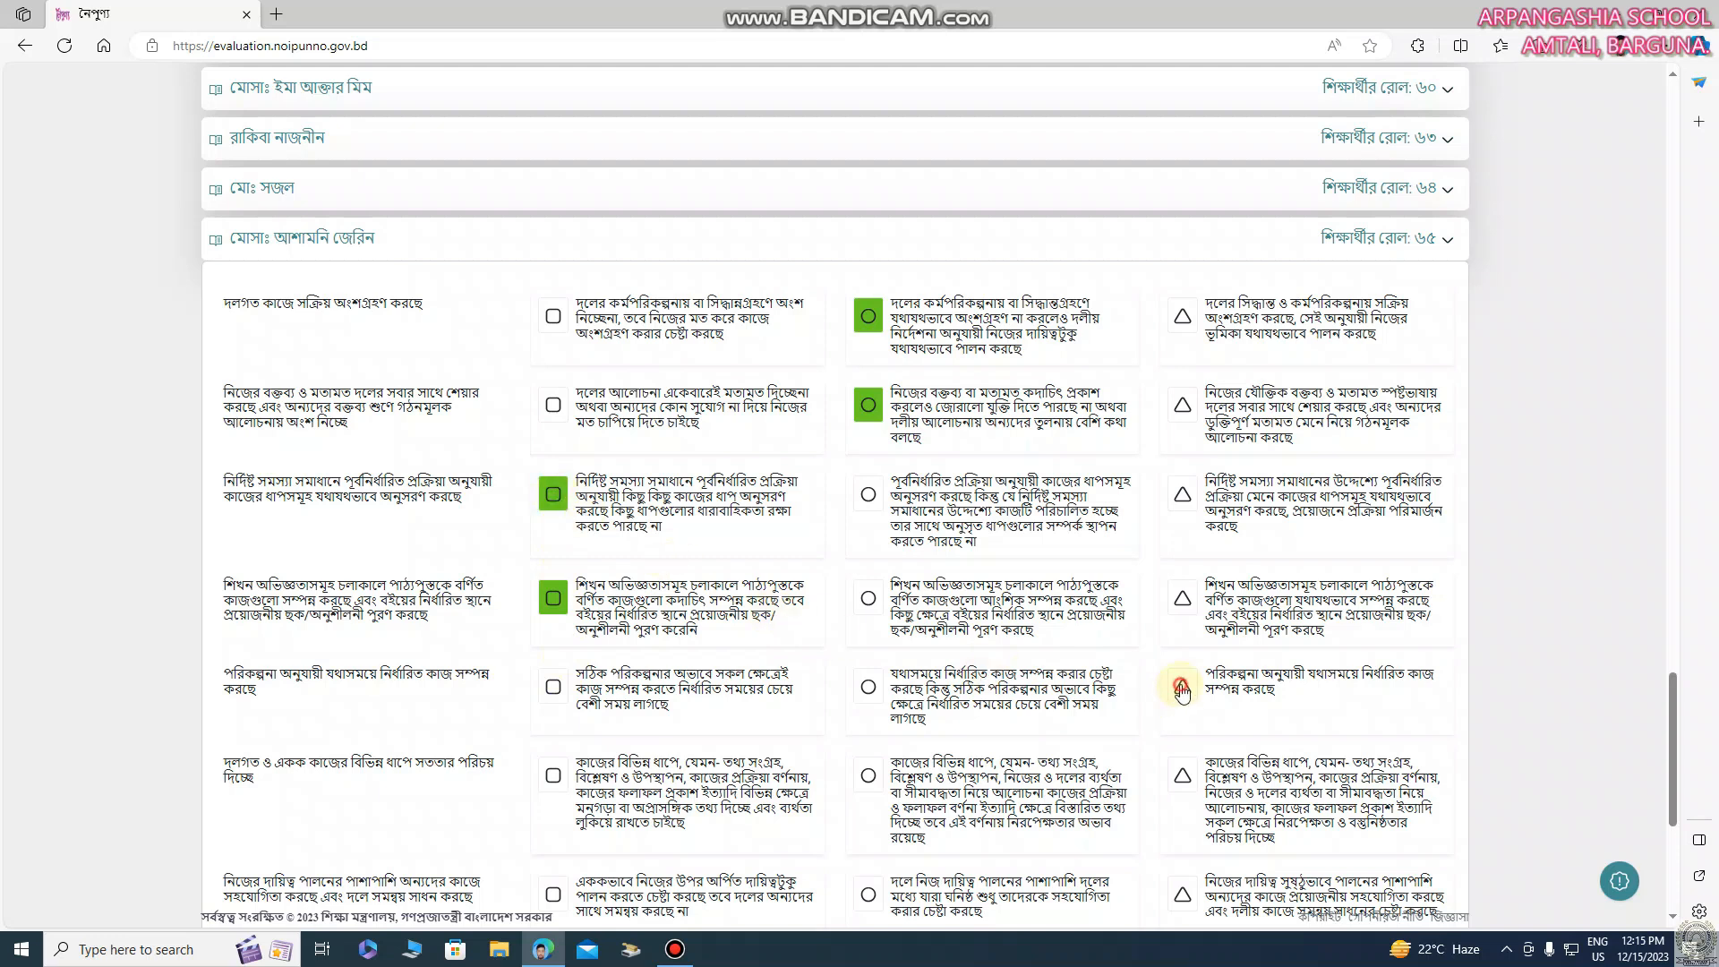
left_click(868, 776)
Rate the last student's seventh, eighth and ninth indicators triangle, circle, triangle
left_click_drag(1670, 717, 1668, 763)
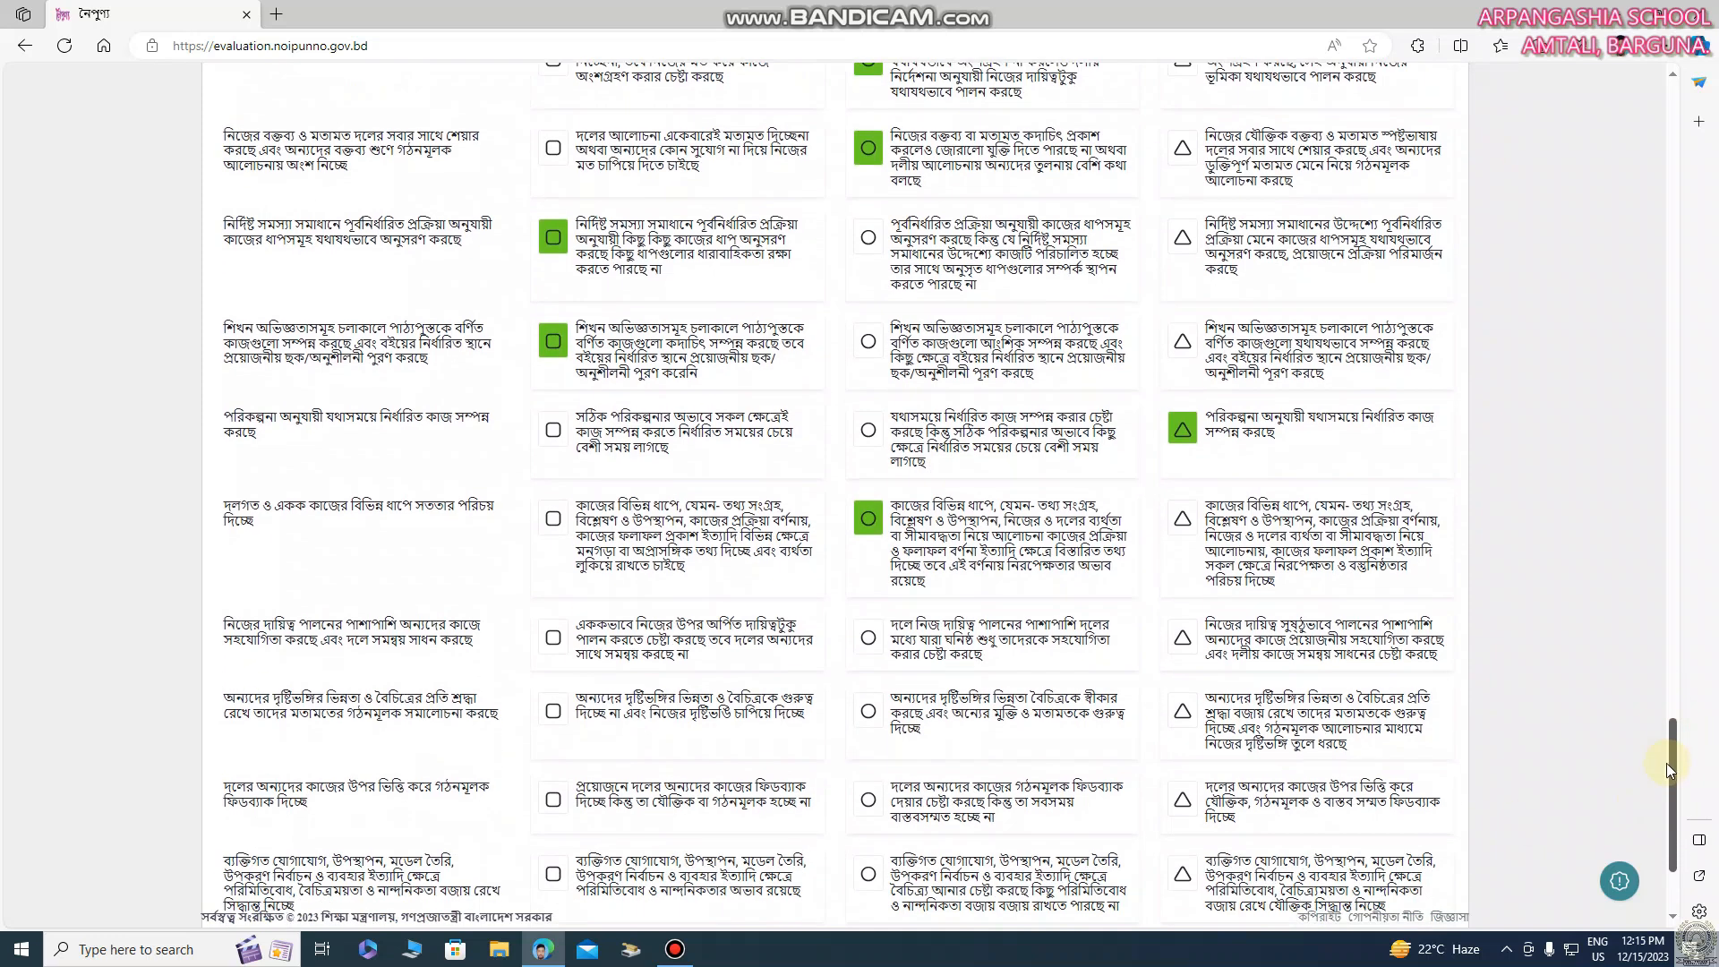
left_click(1183, 638)
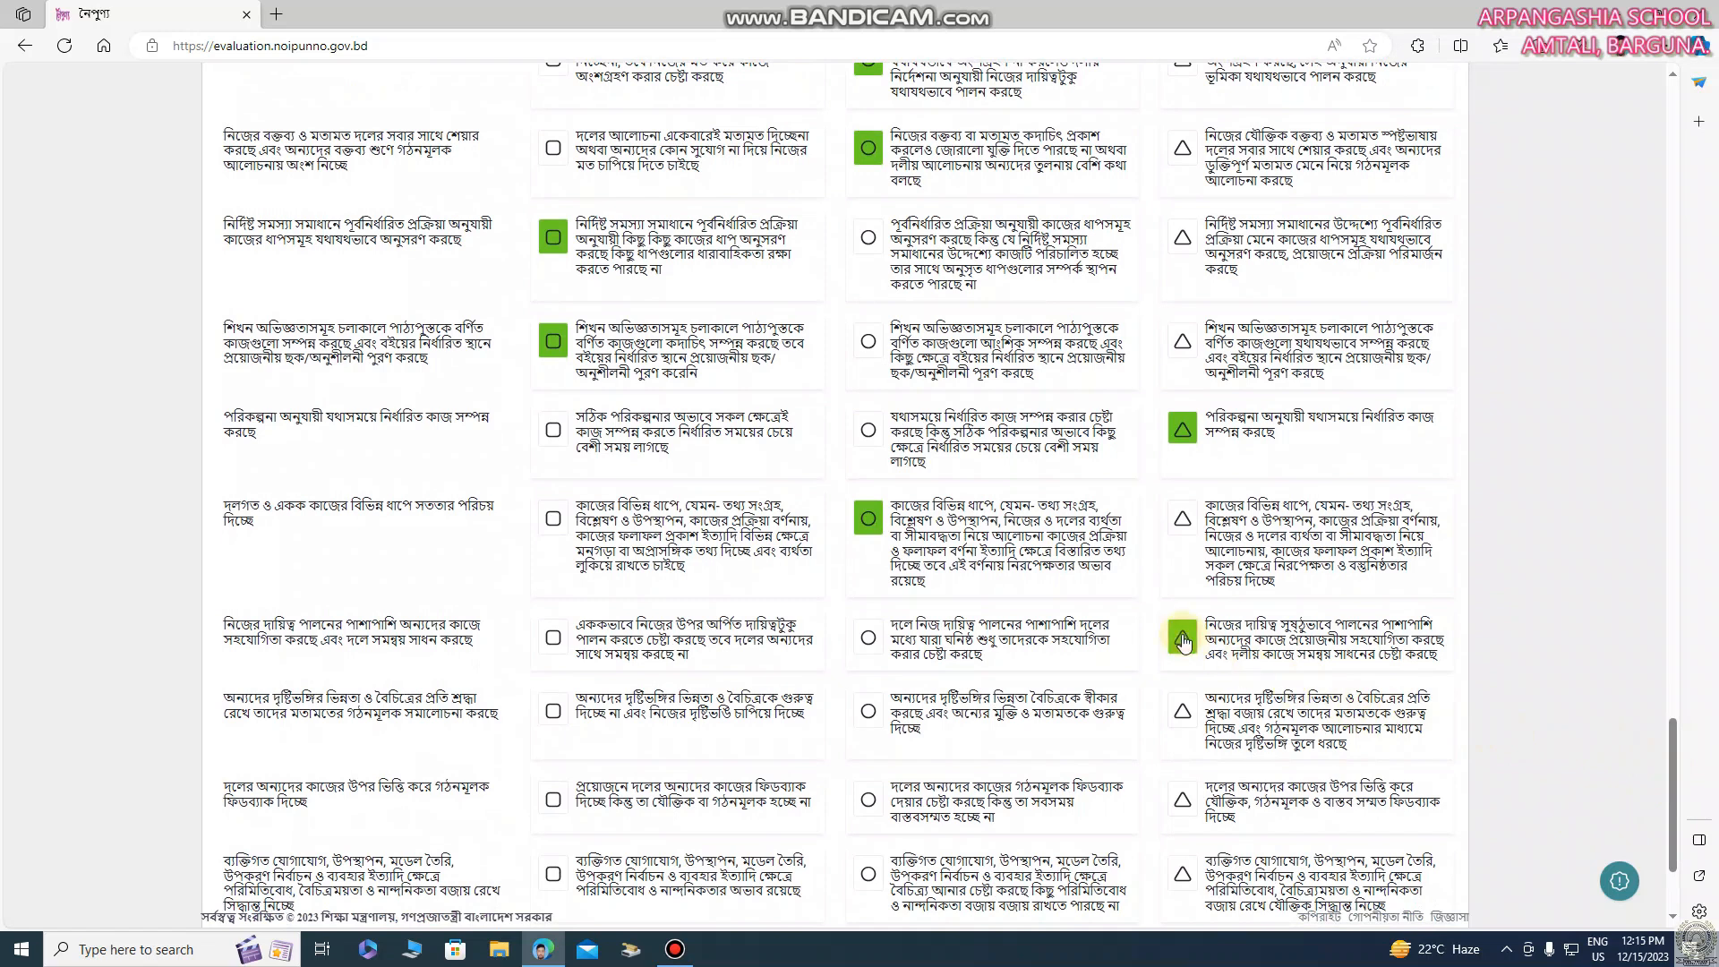
left_click(870, 711)
left_click(1182, 797)
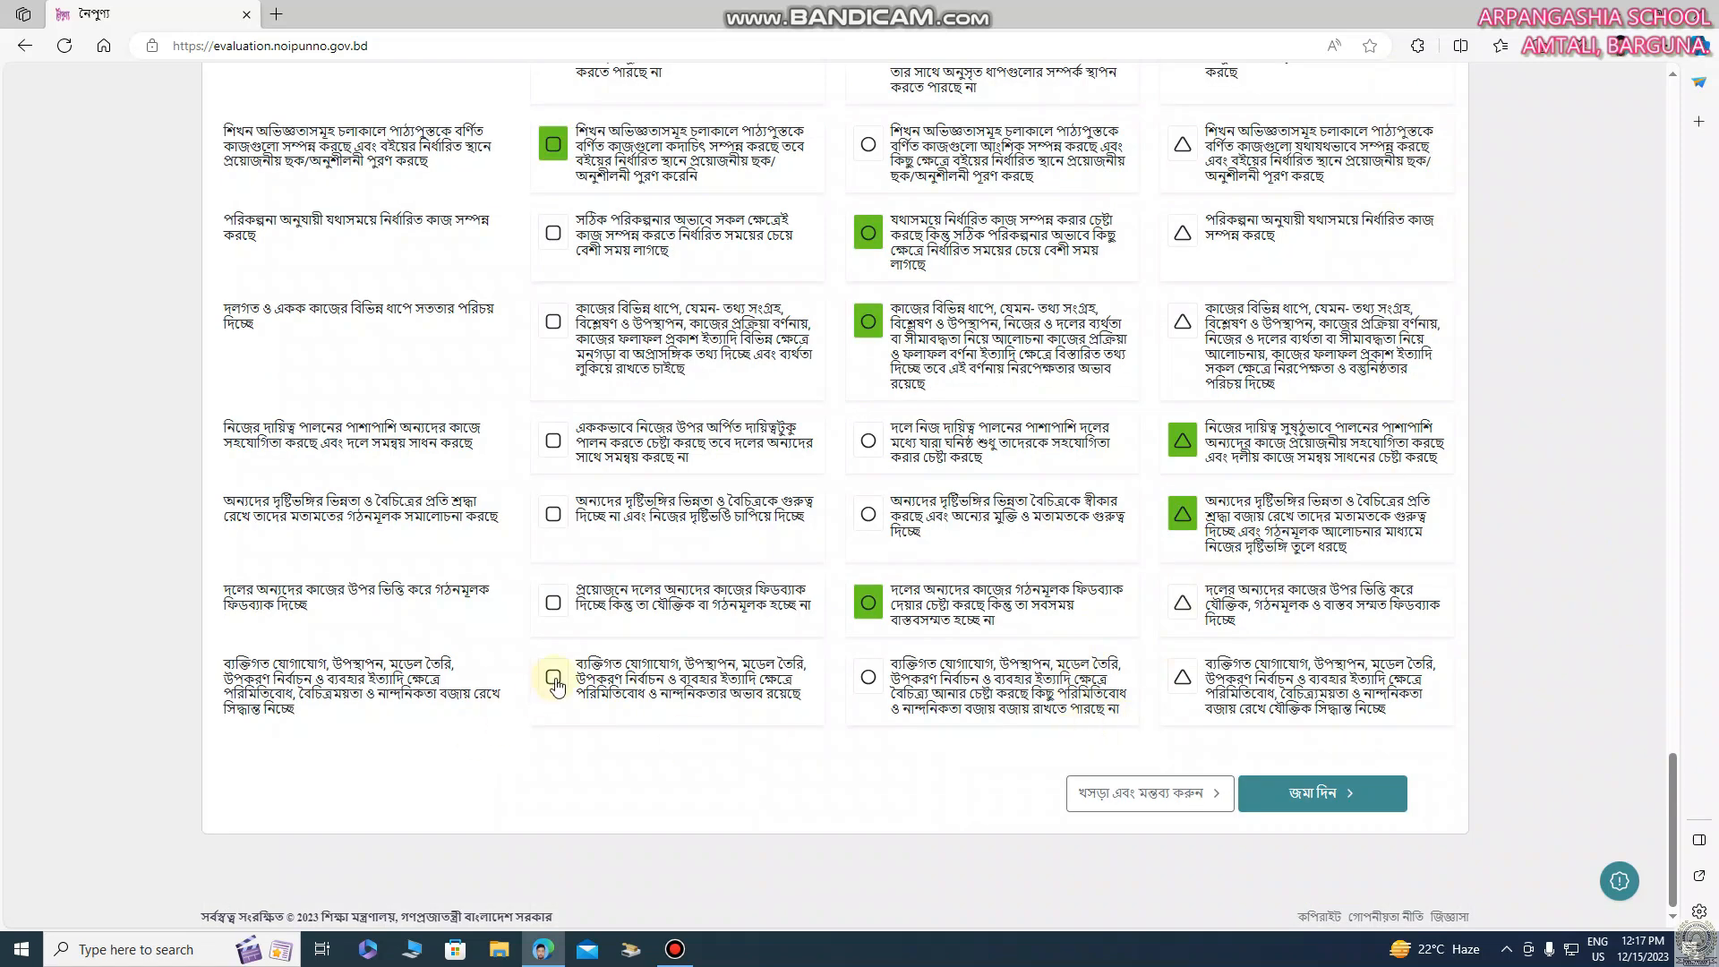
Rate the last student's tenth indicator square, submit the class's assessment, and confirm saving the data
left_click(555, 681)
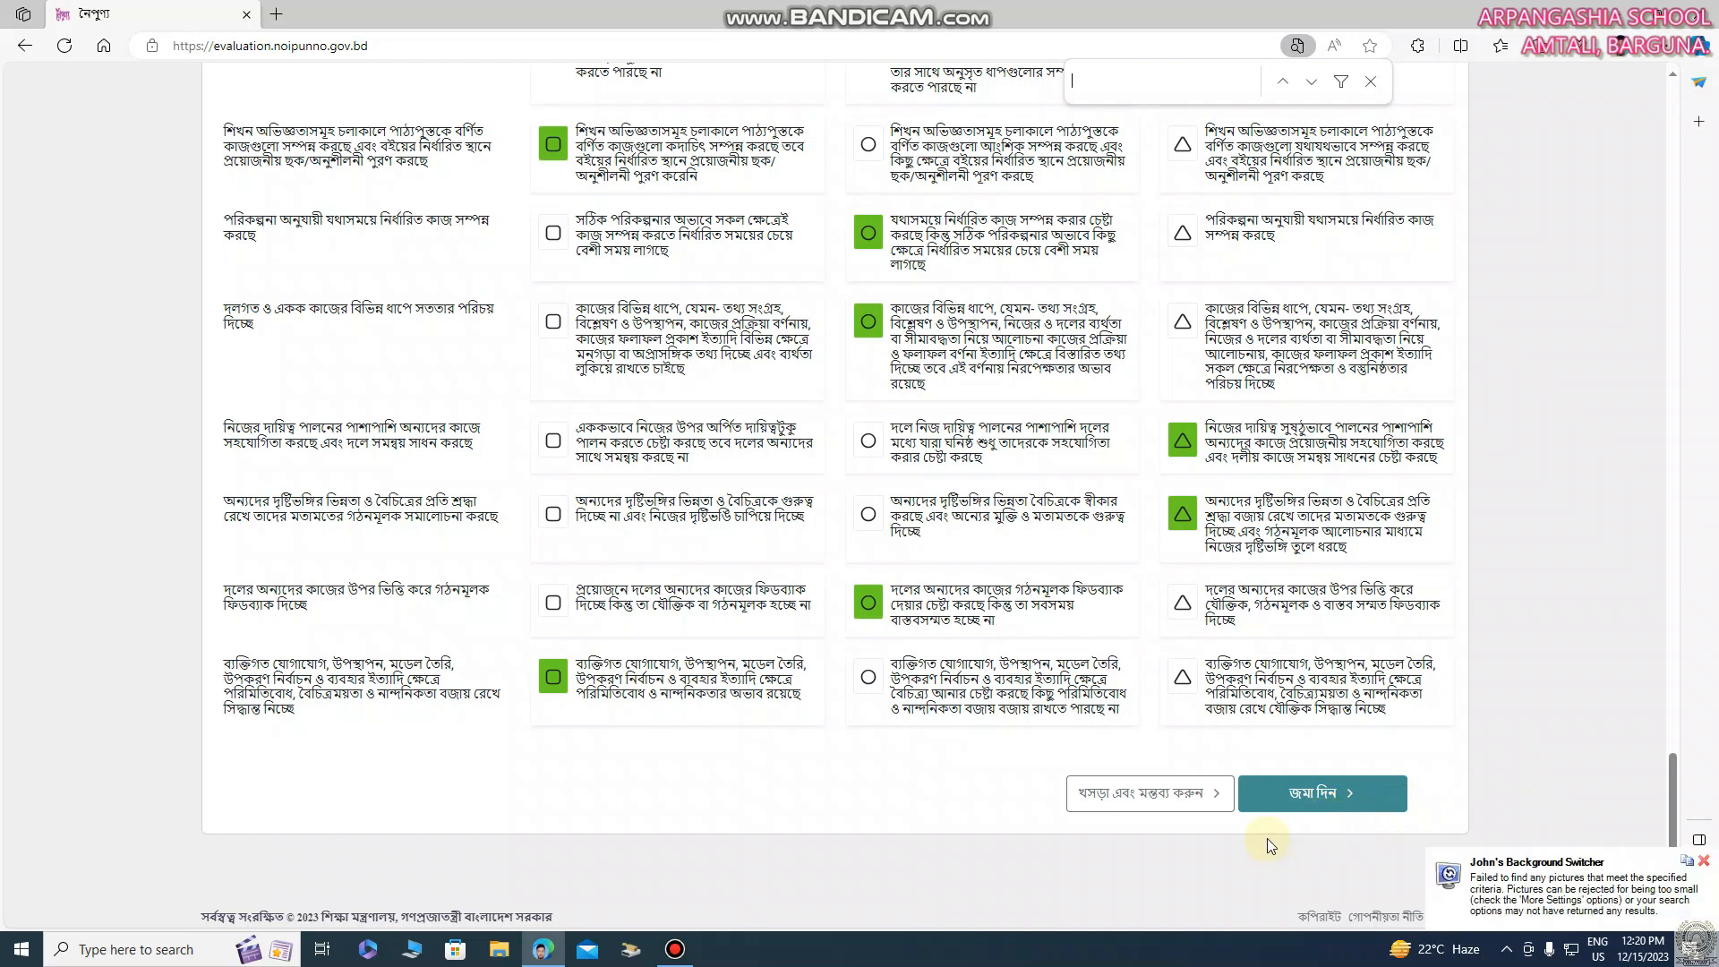
left_click(1316, 796)
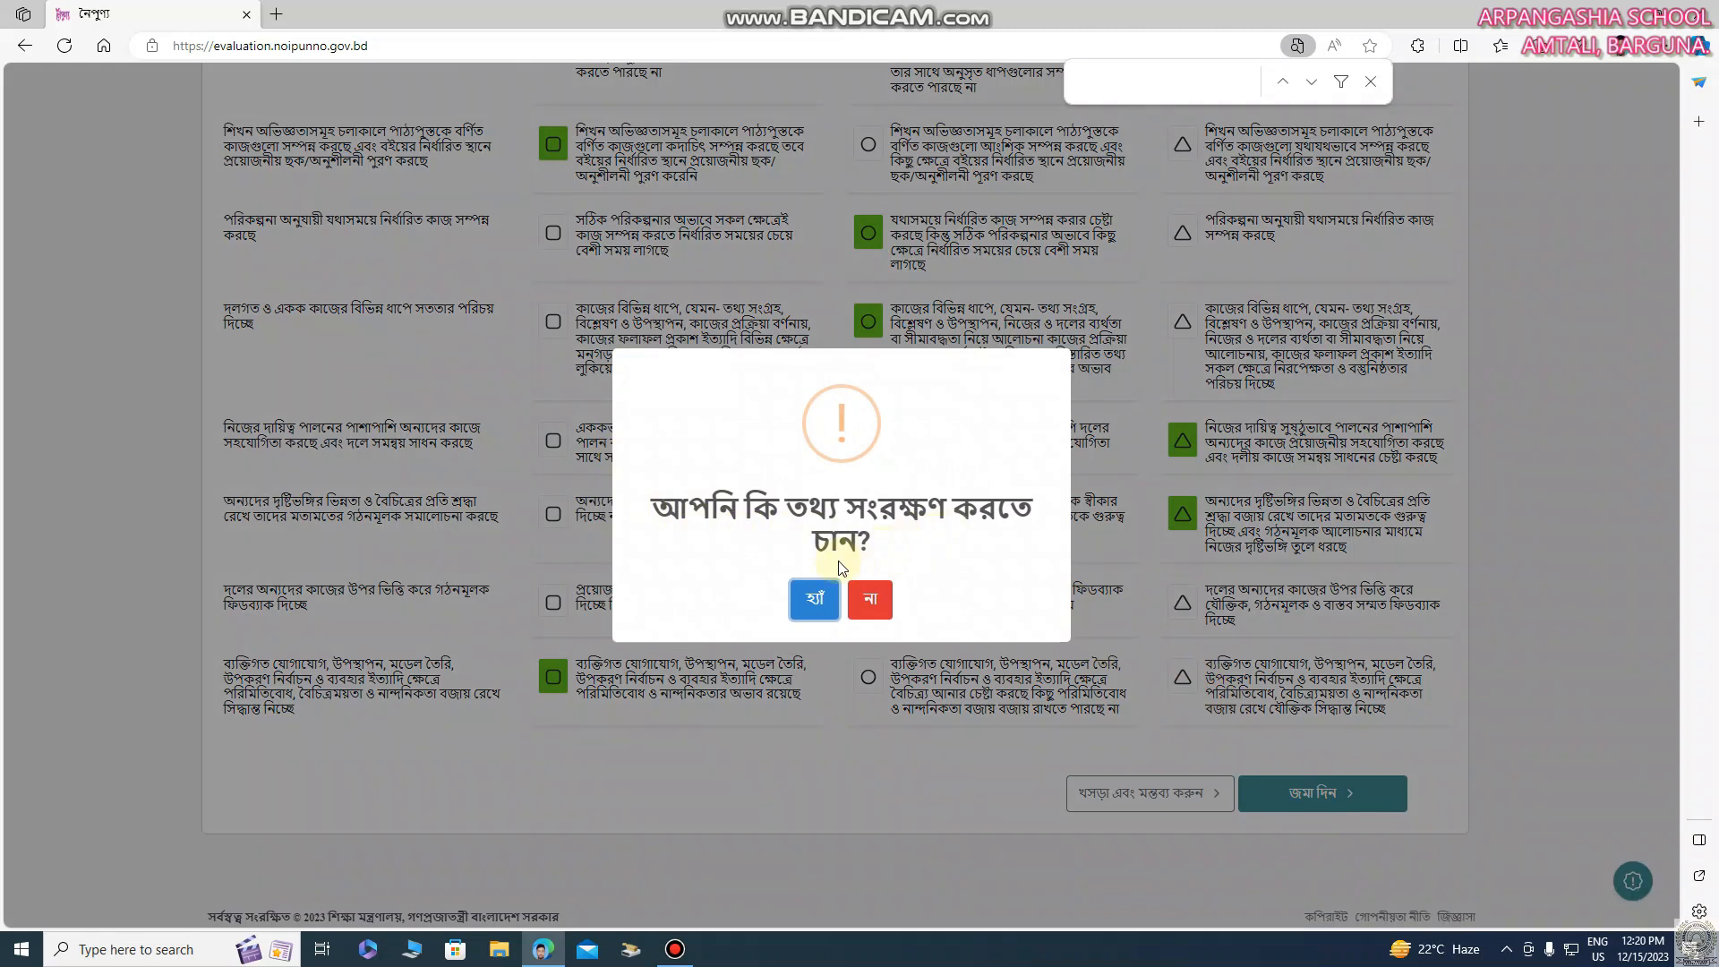
left_click(816, 599)
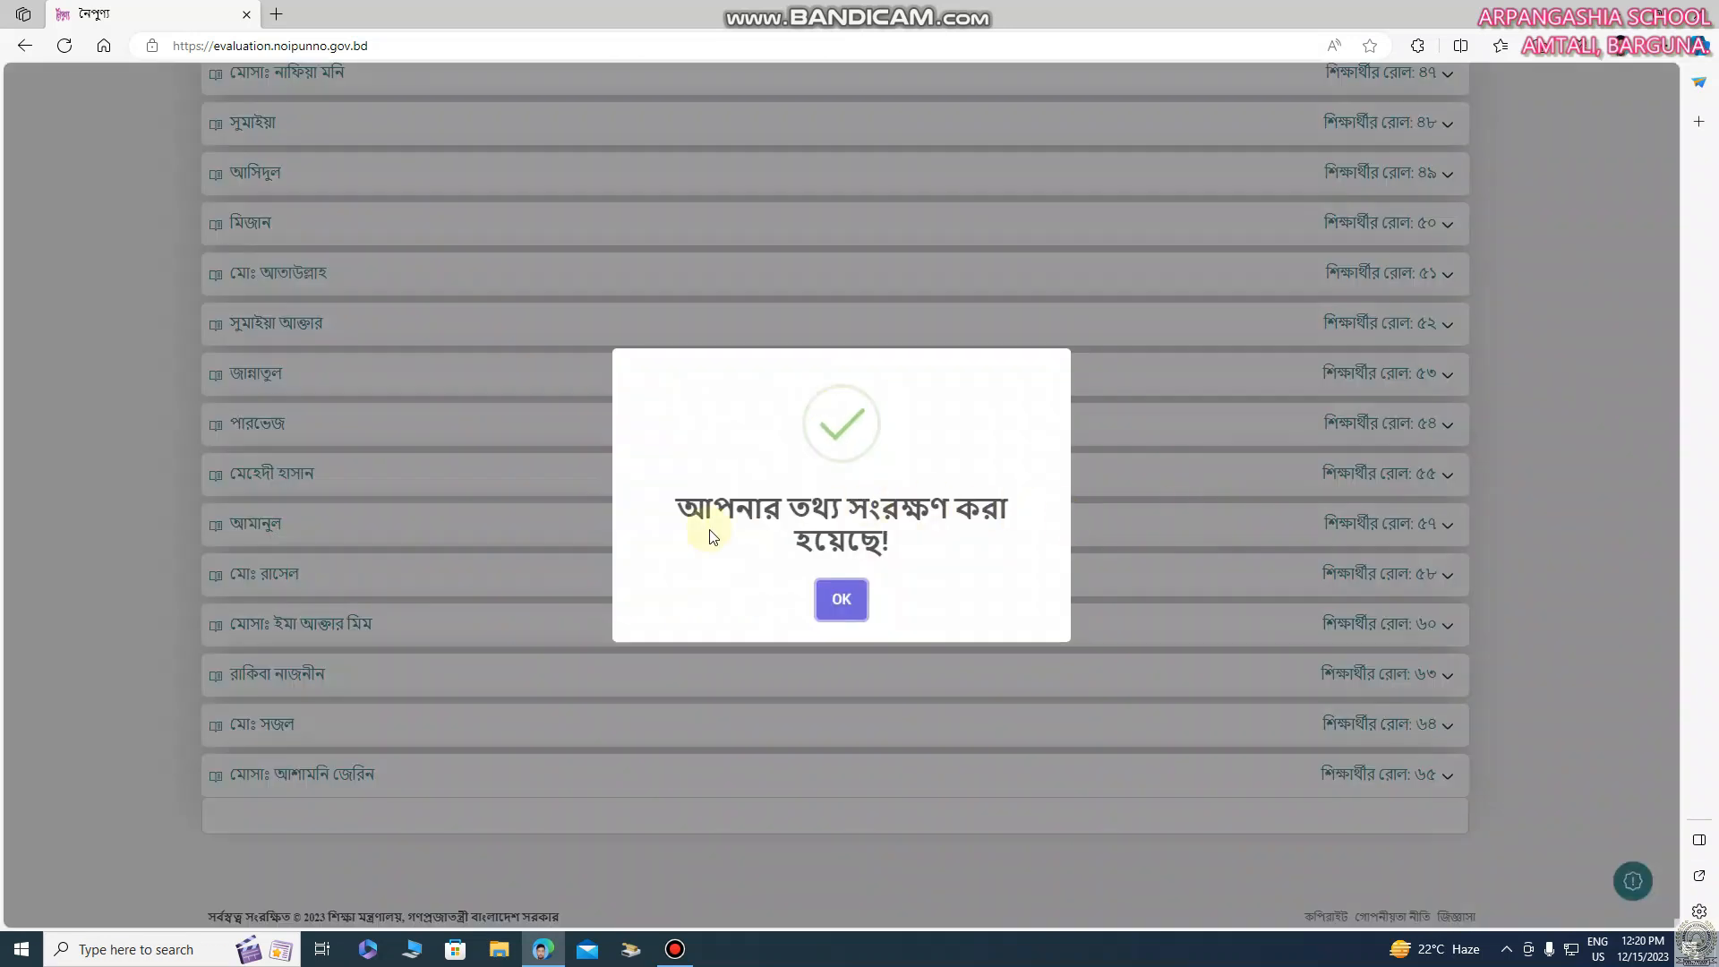
left_click(837, 604)
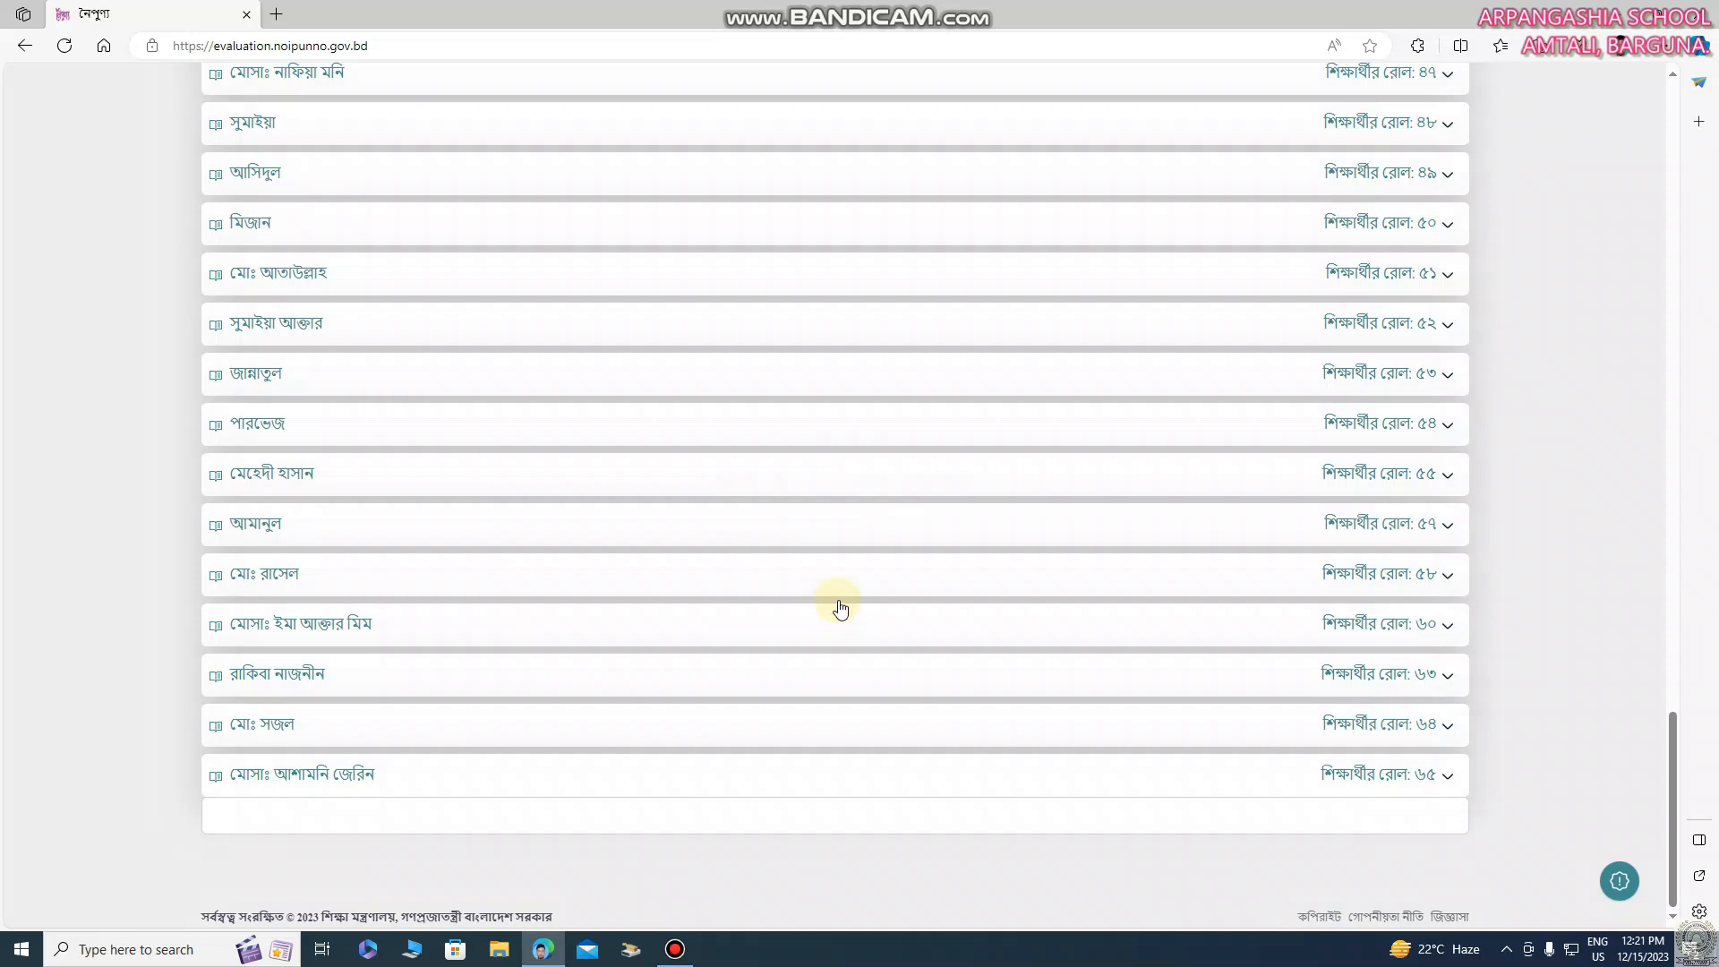
Check the save status of the third-to-last student's assessment and look back through the student list
left_click(1119, 692)
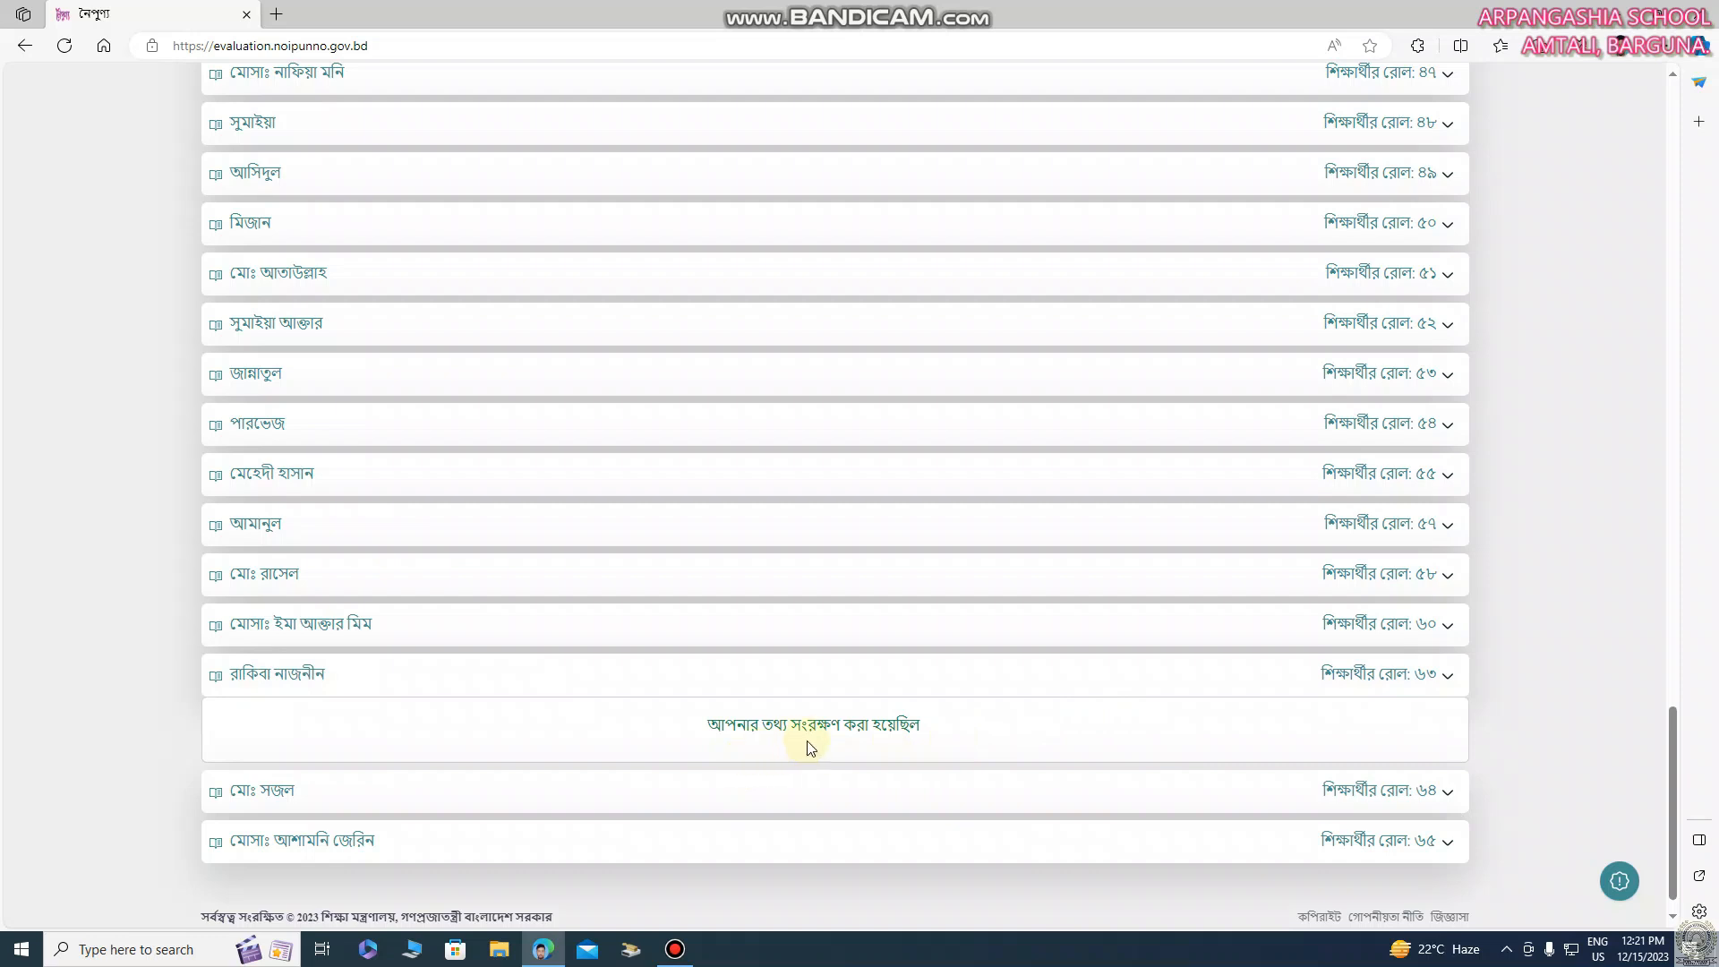
scroll(1566, 670, "up", 15)
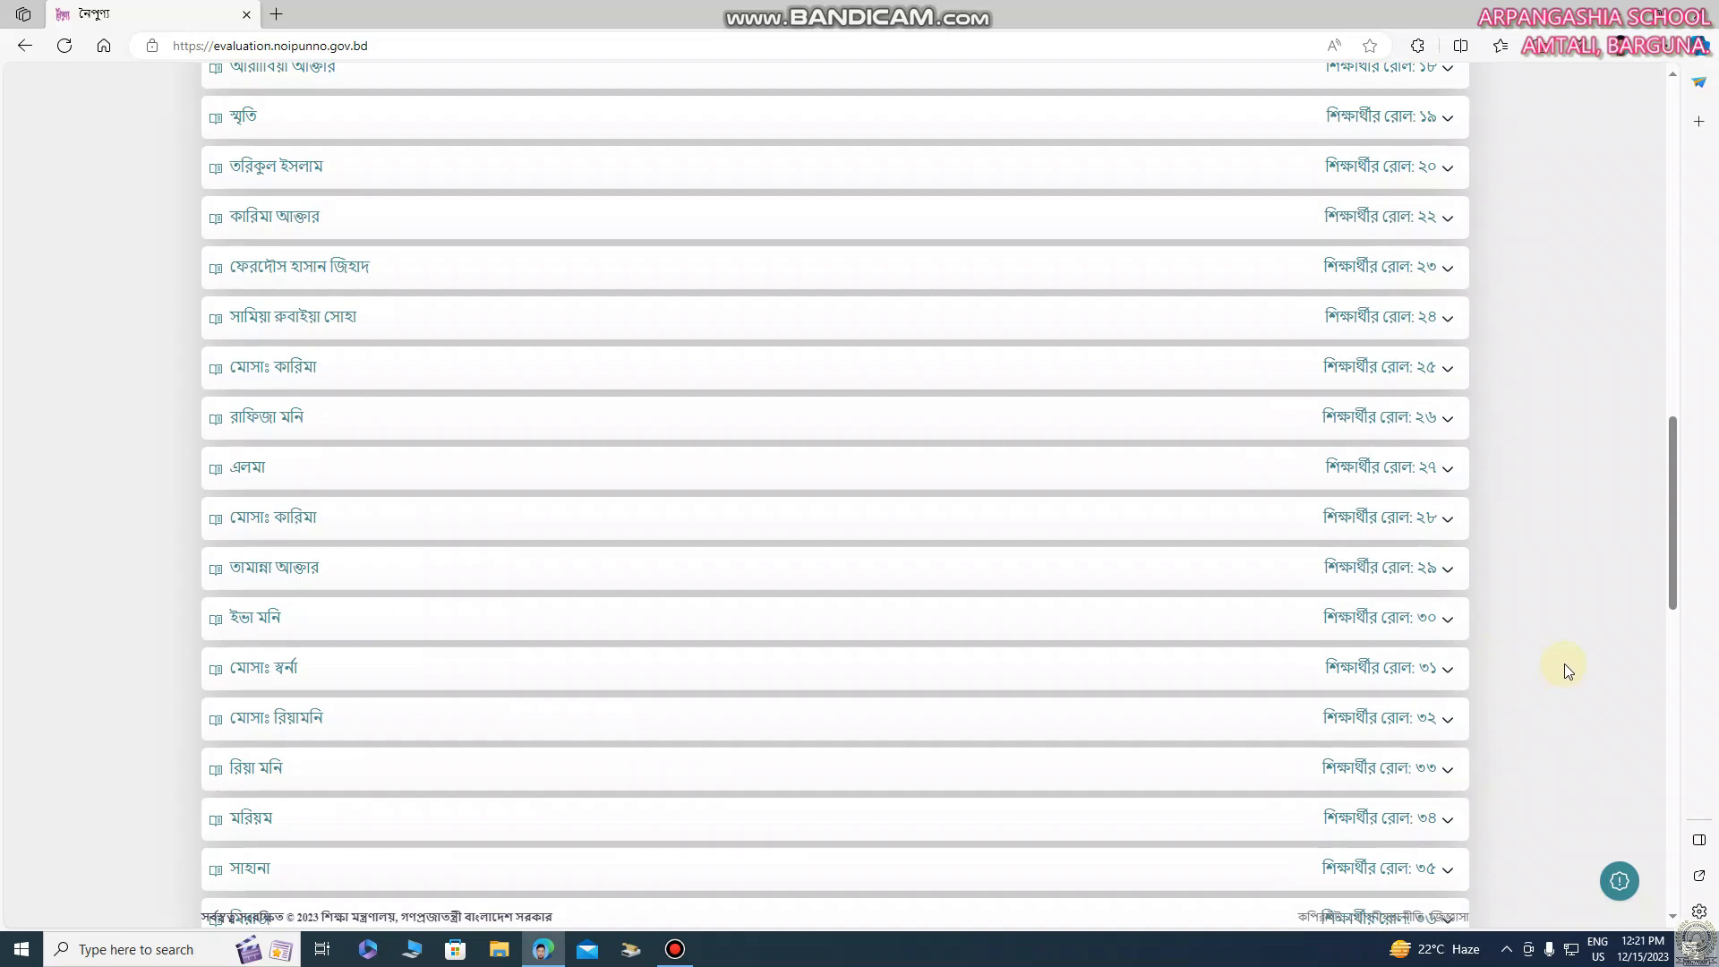
scroll(1565, 667, "up", 10)
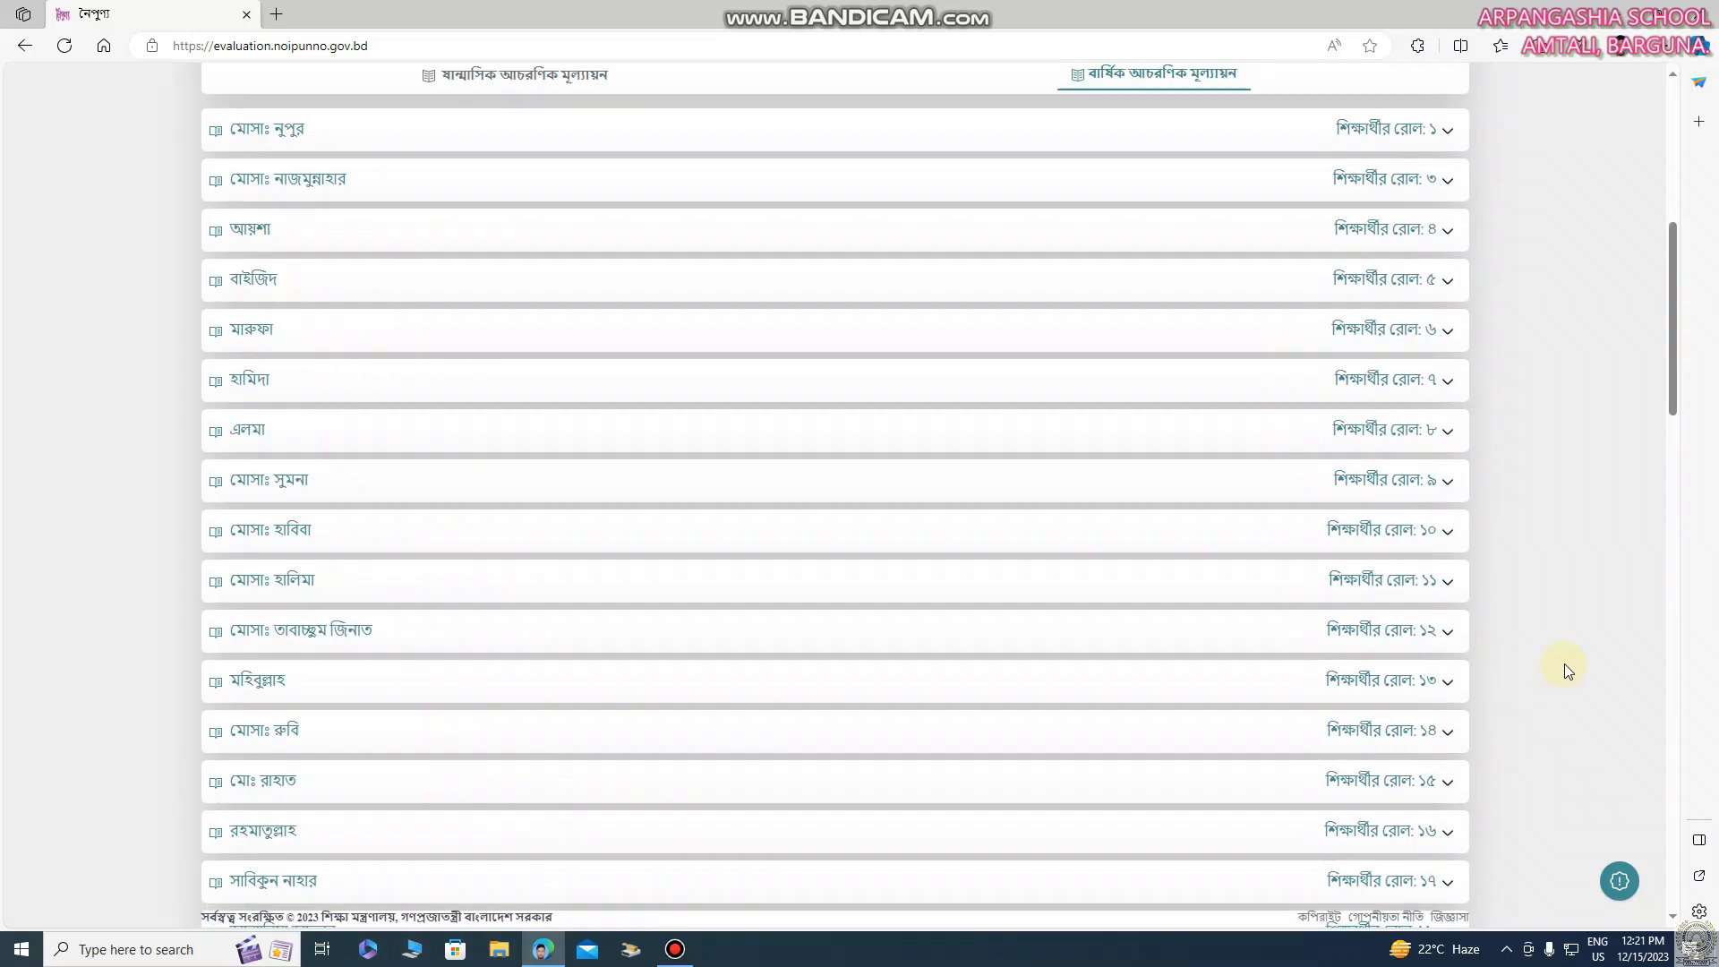